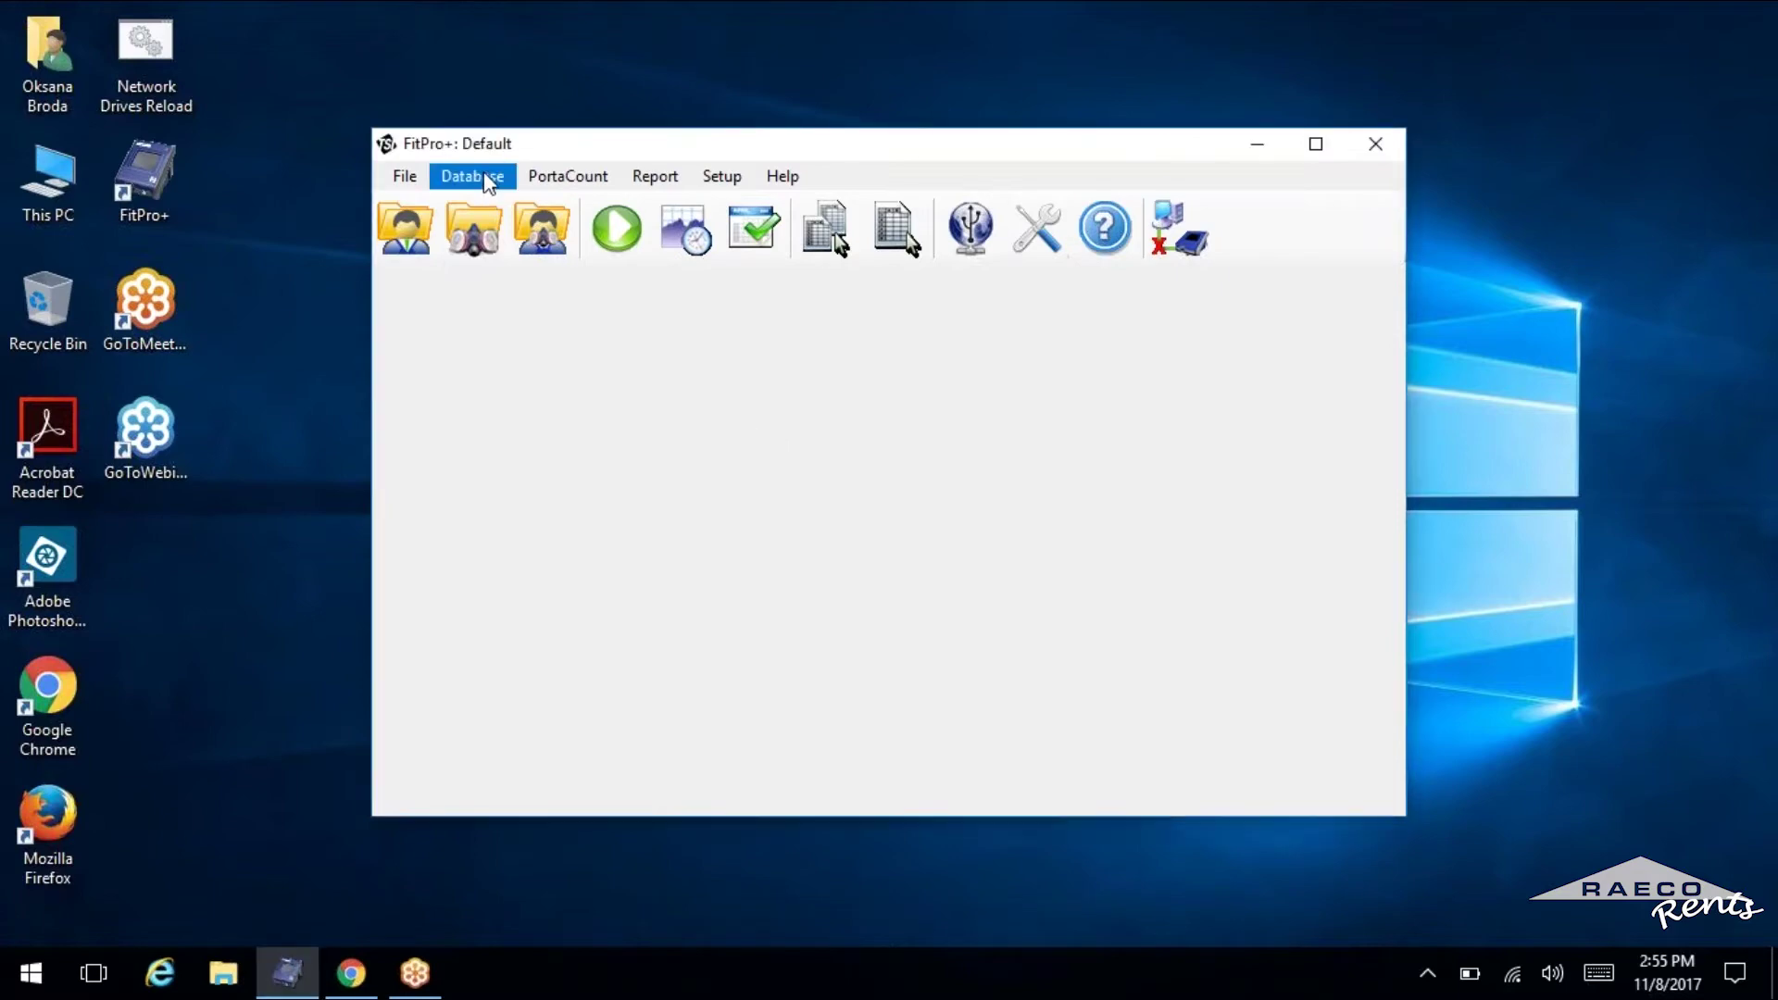
In Data Record Tools, select D:\TSIPortacountDB.xml on the flash drive as the import source
left_click(487, 181)
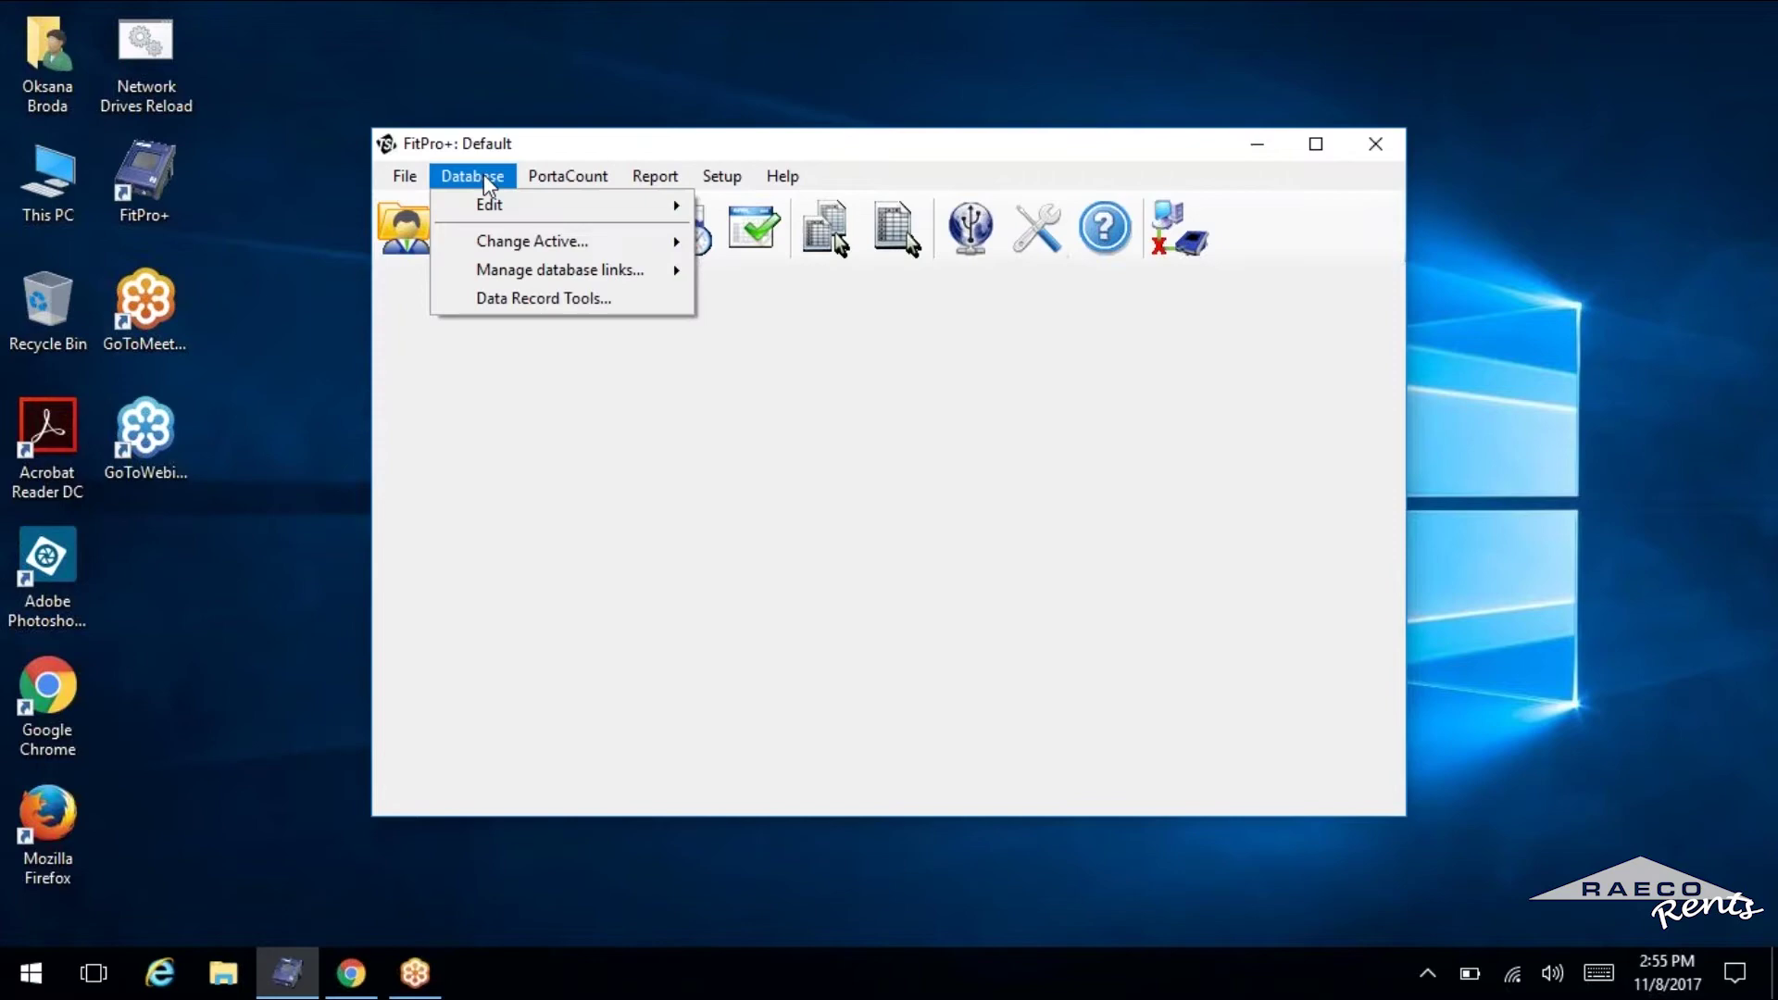
left_click(525, 299)
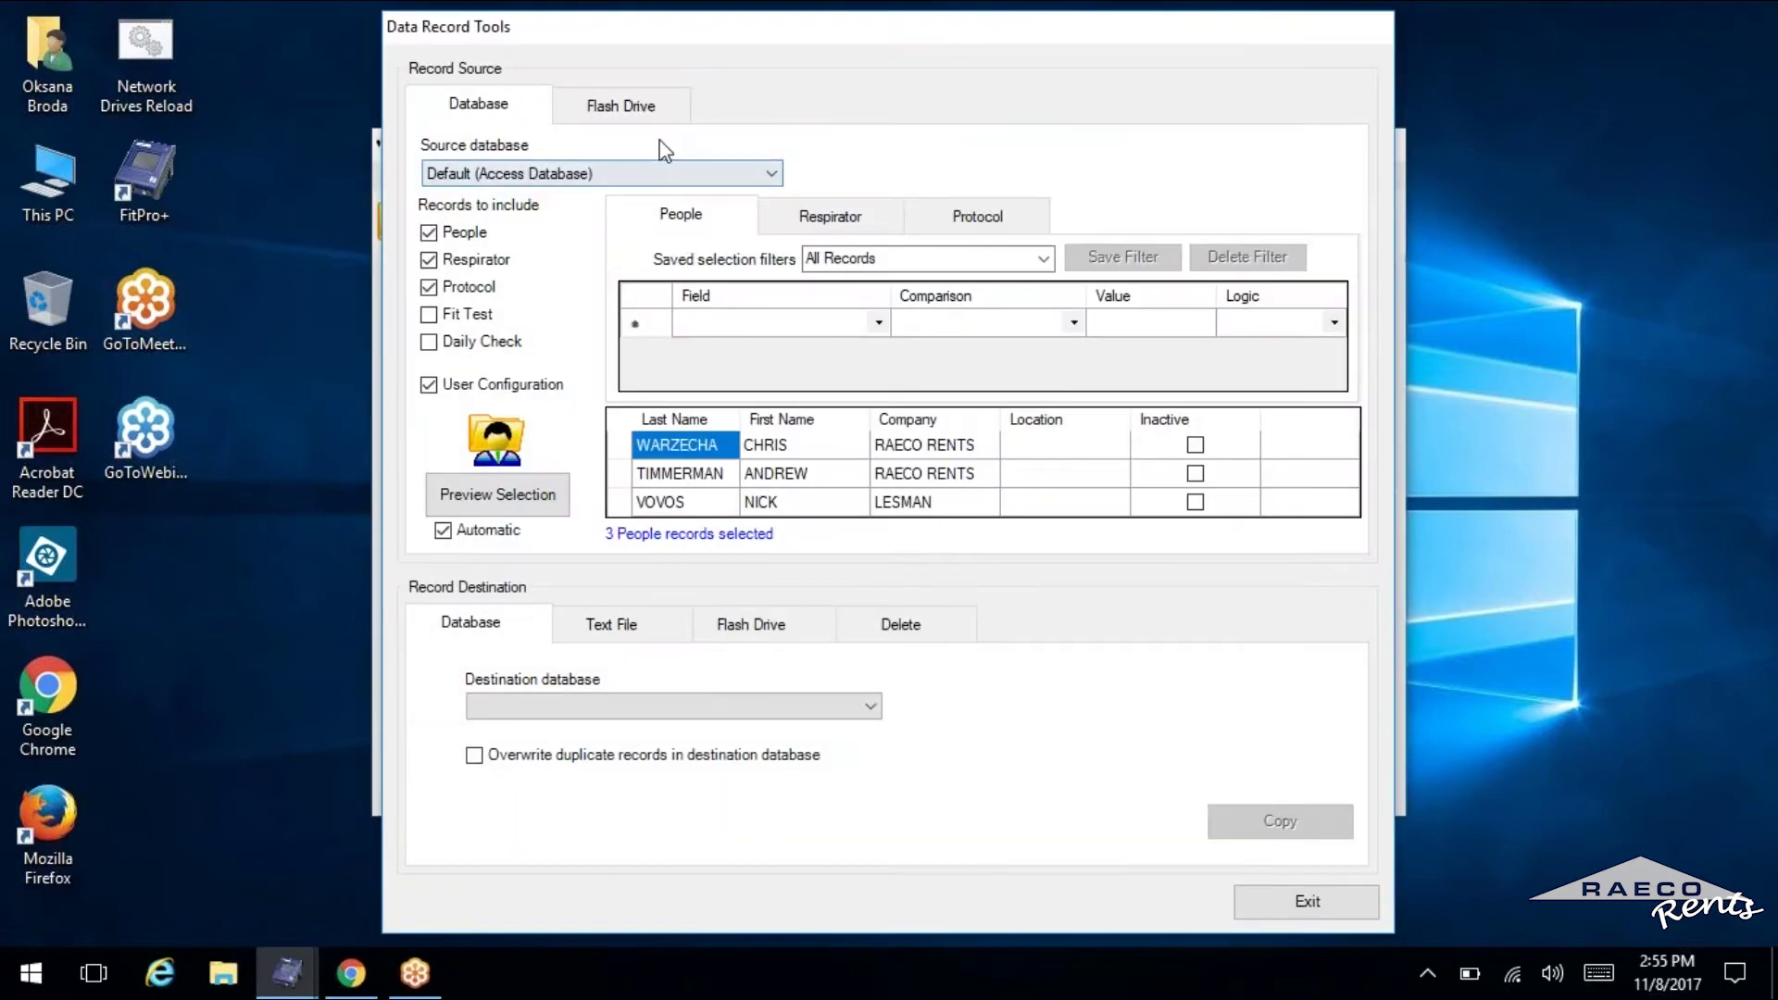
left_click(610, 126)
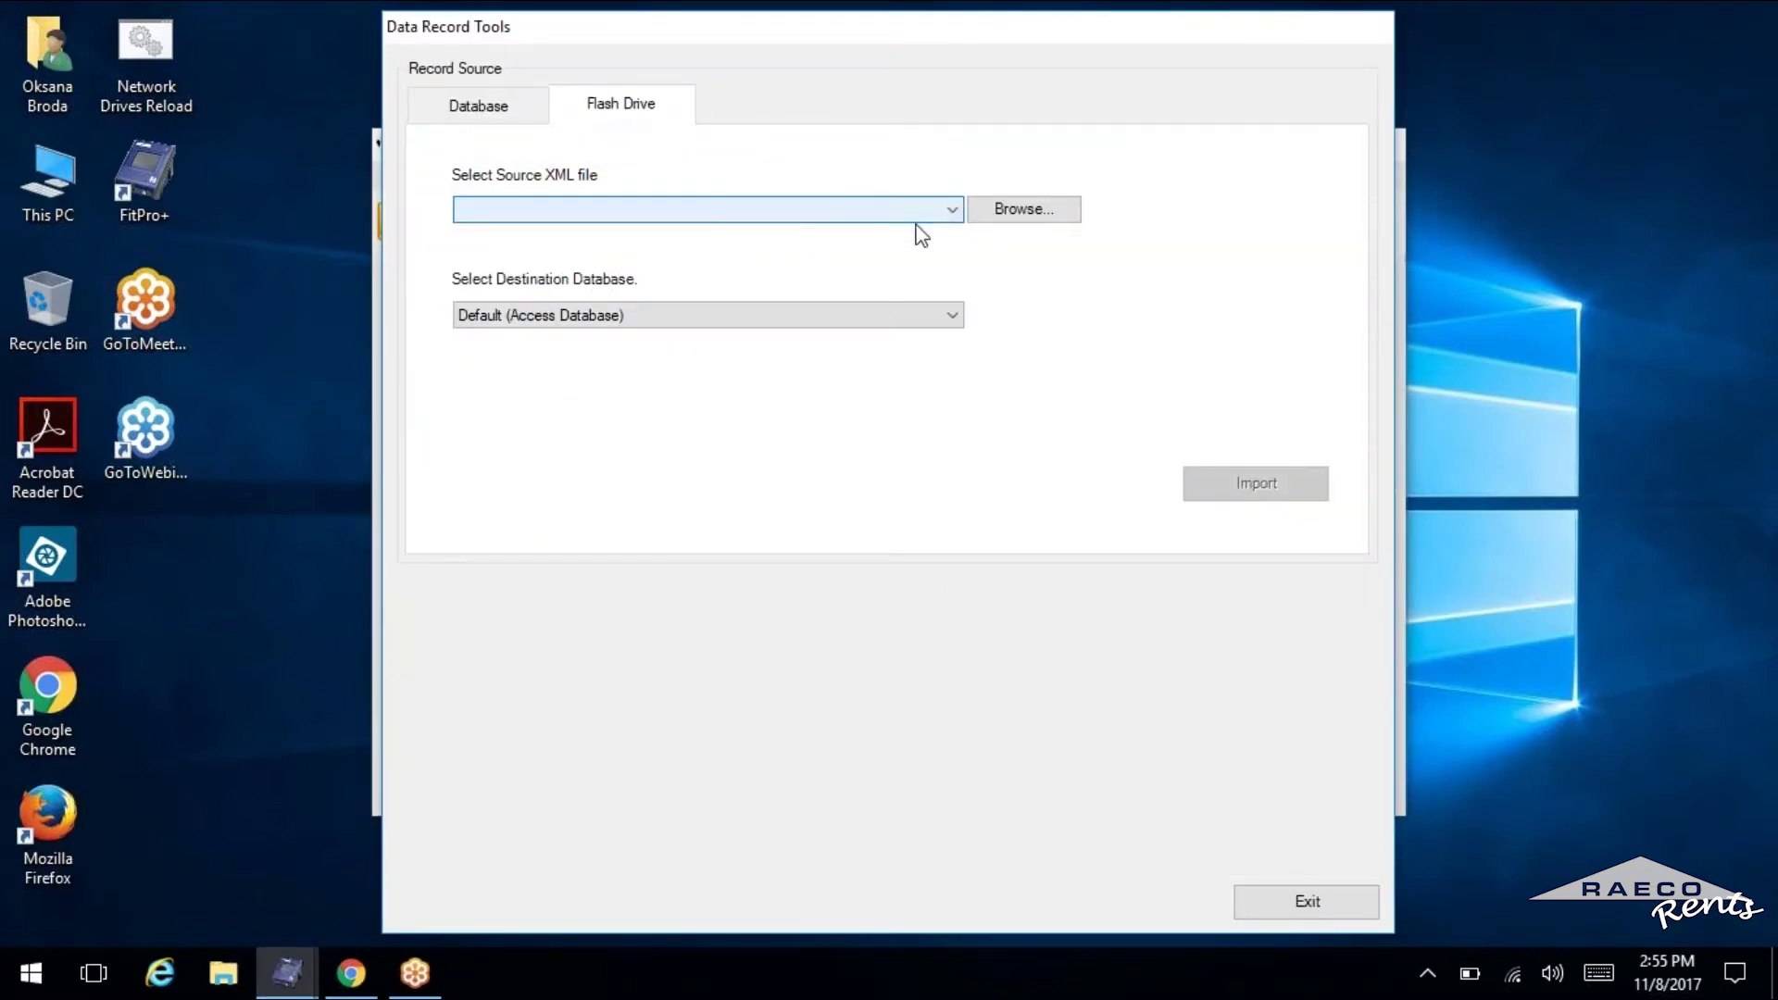
left_click(995, 218)
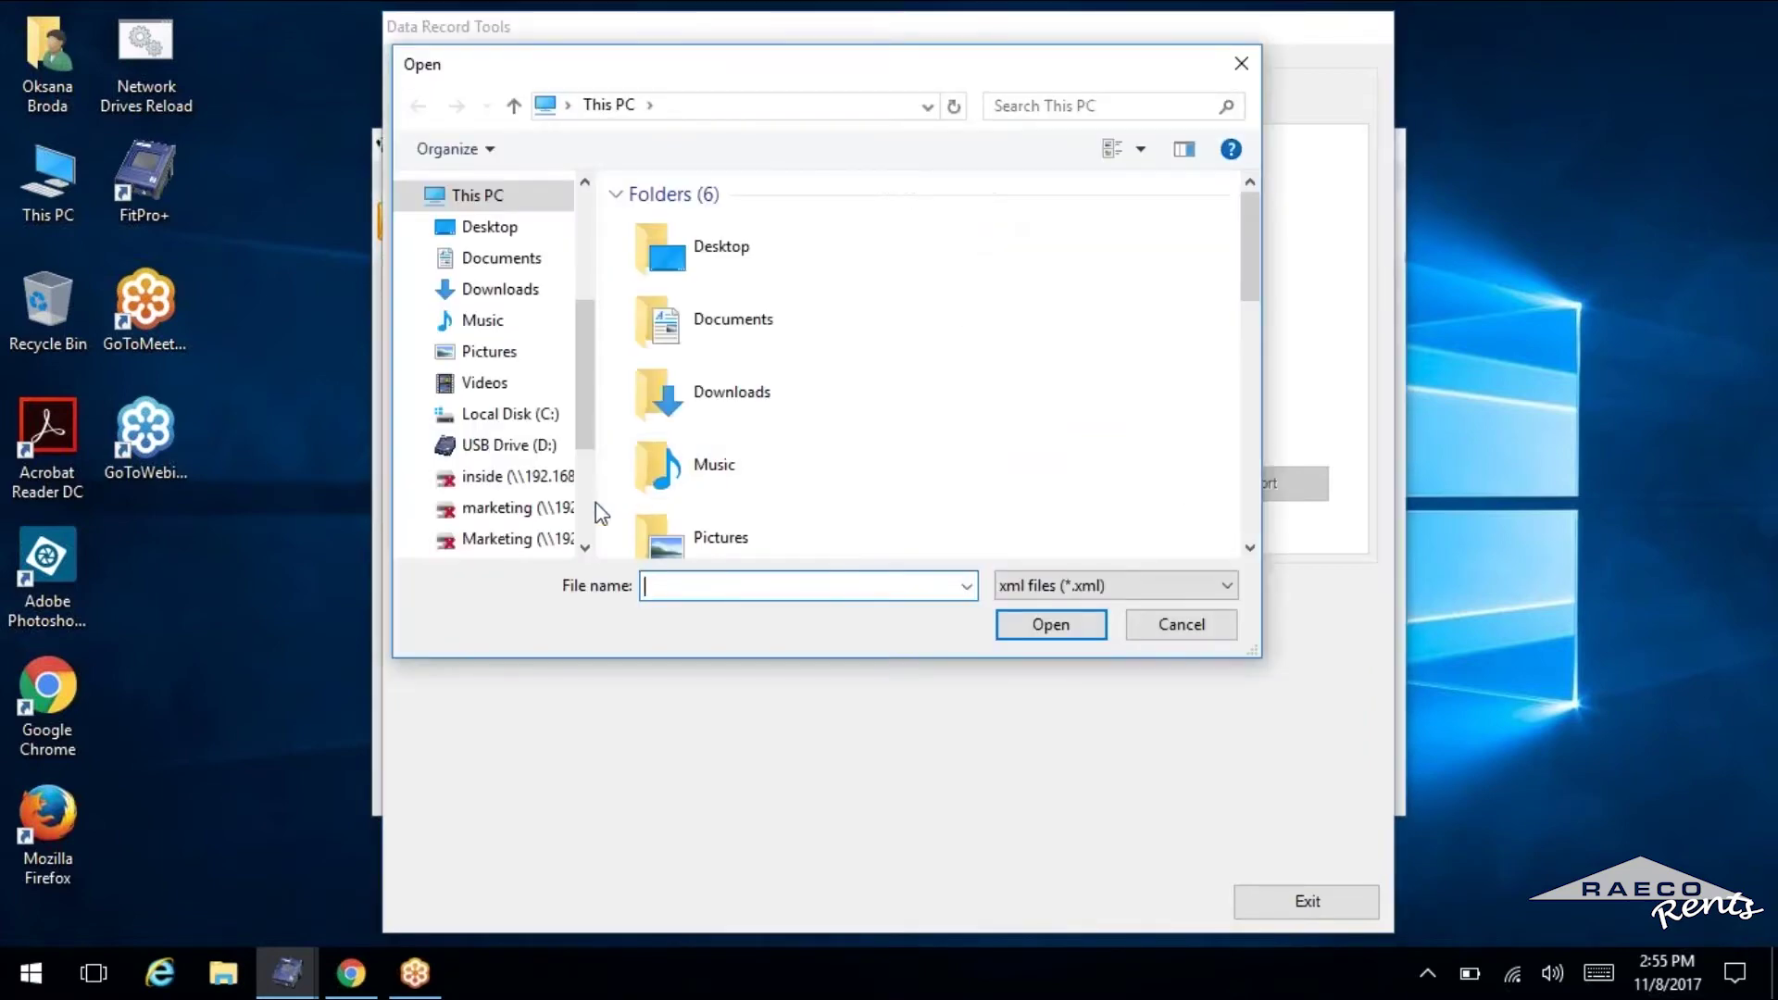
left_click(539, 449)
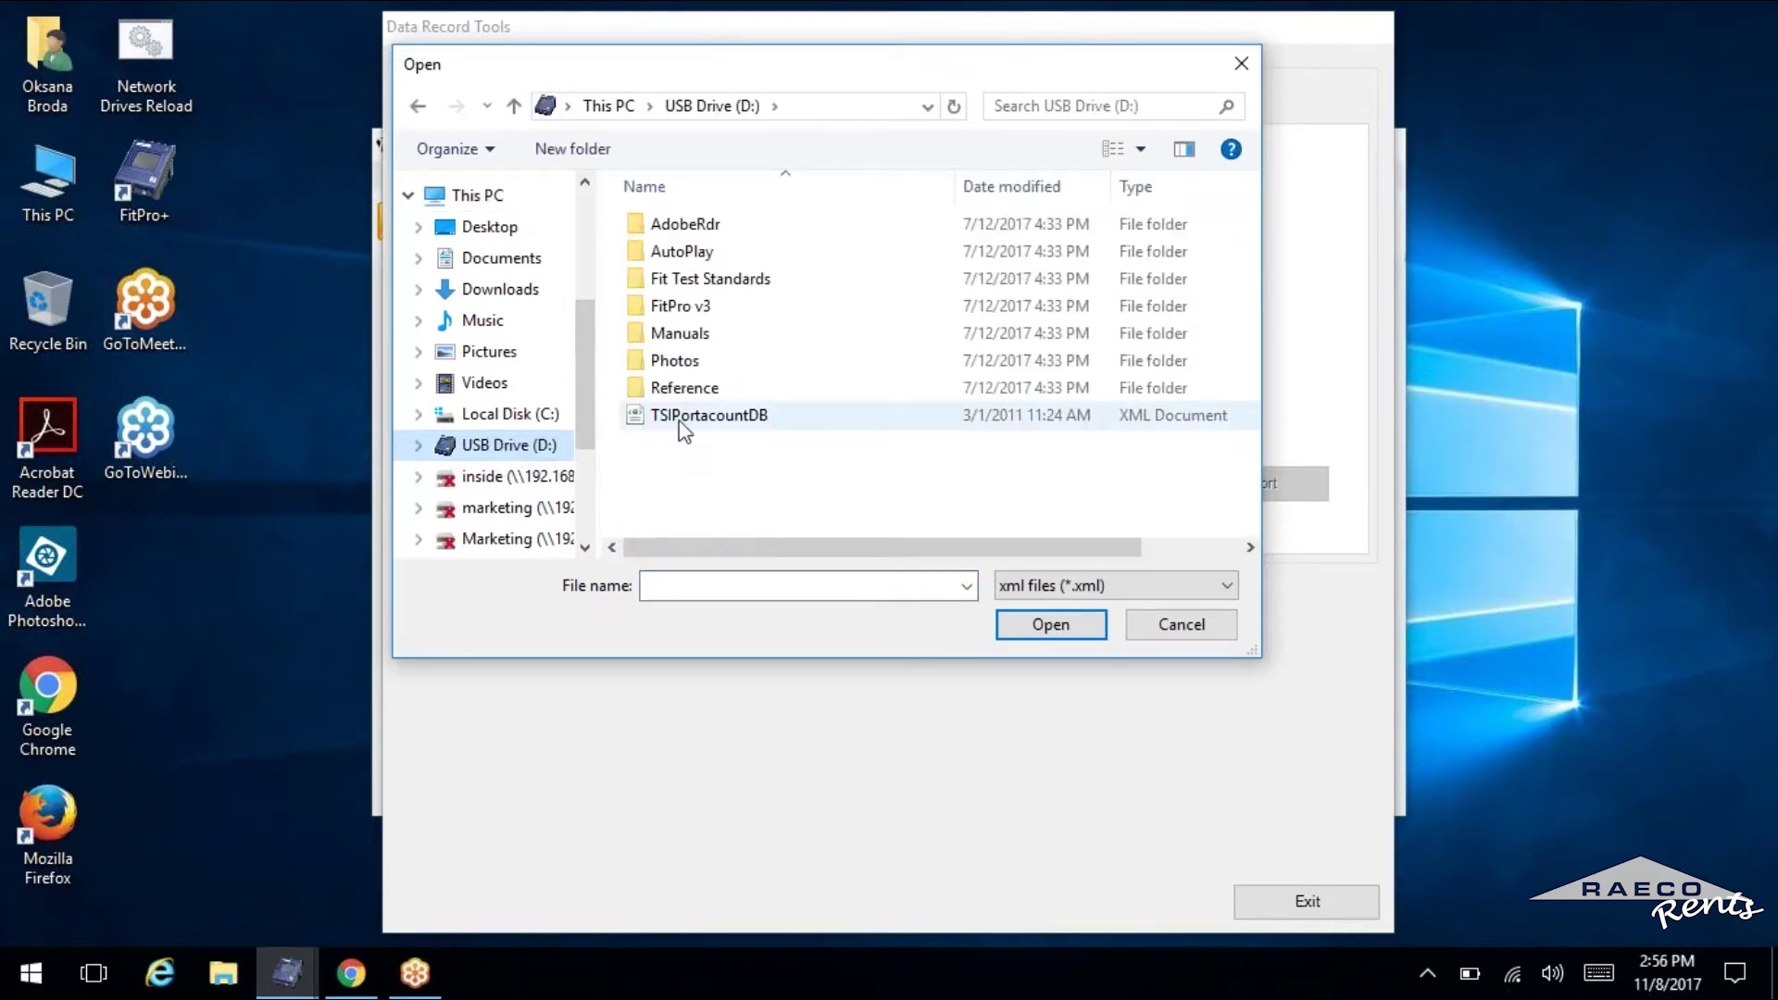
left_click(745, 418)
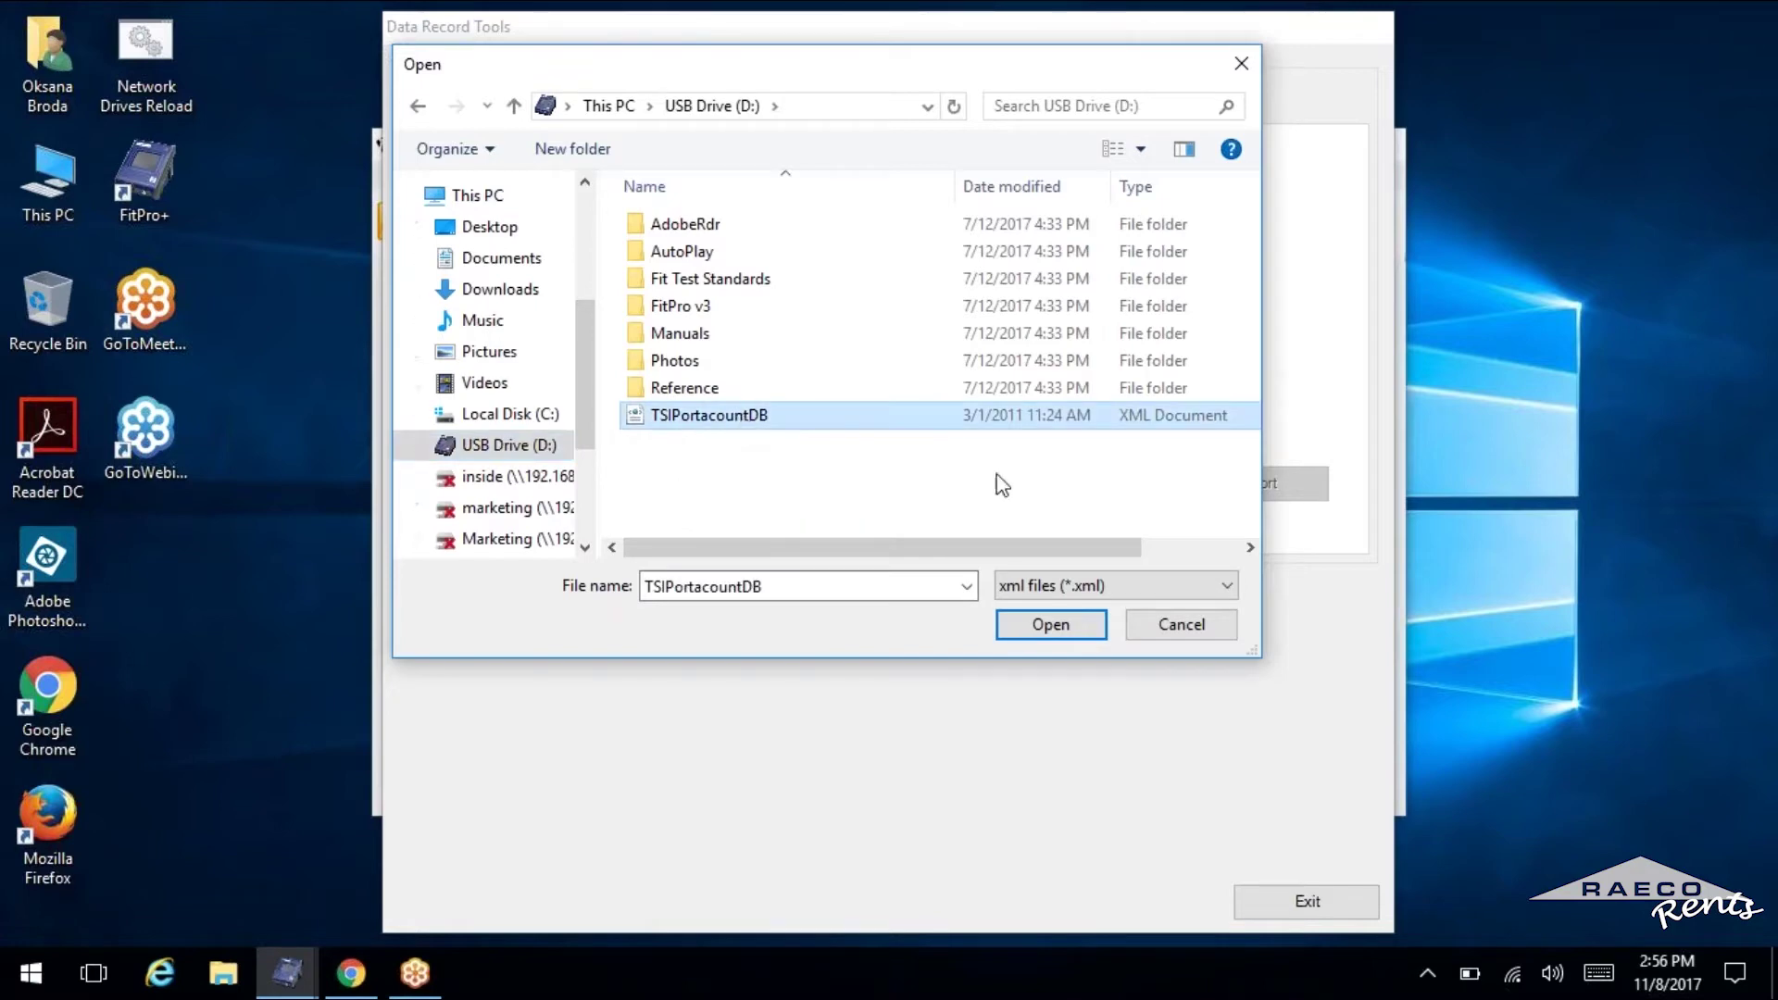
left_click(1052, 628)
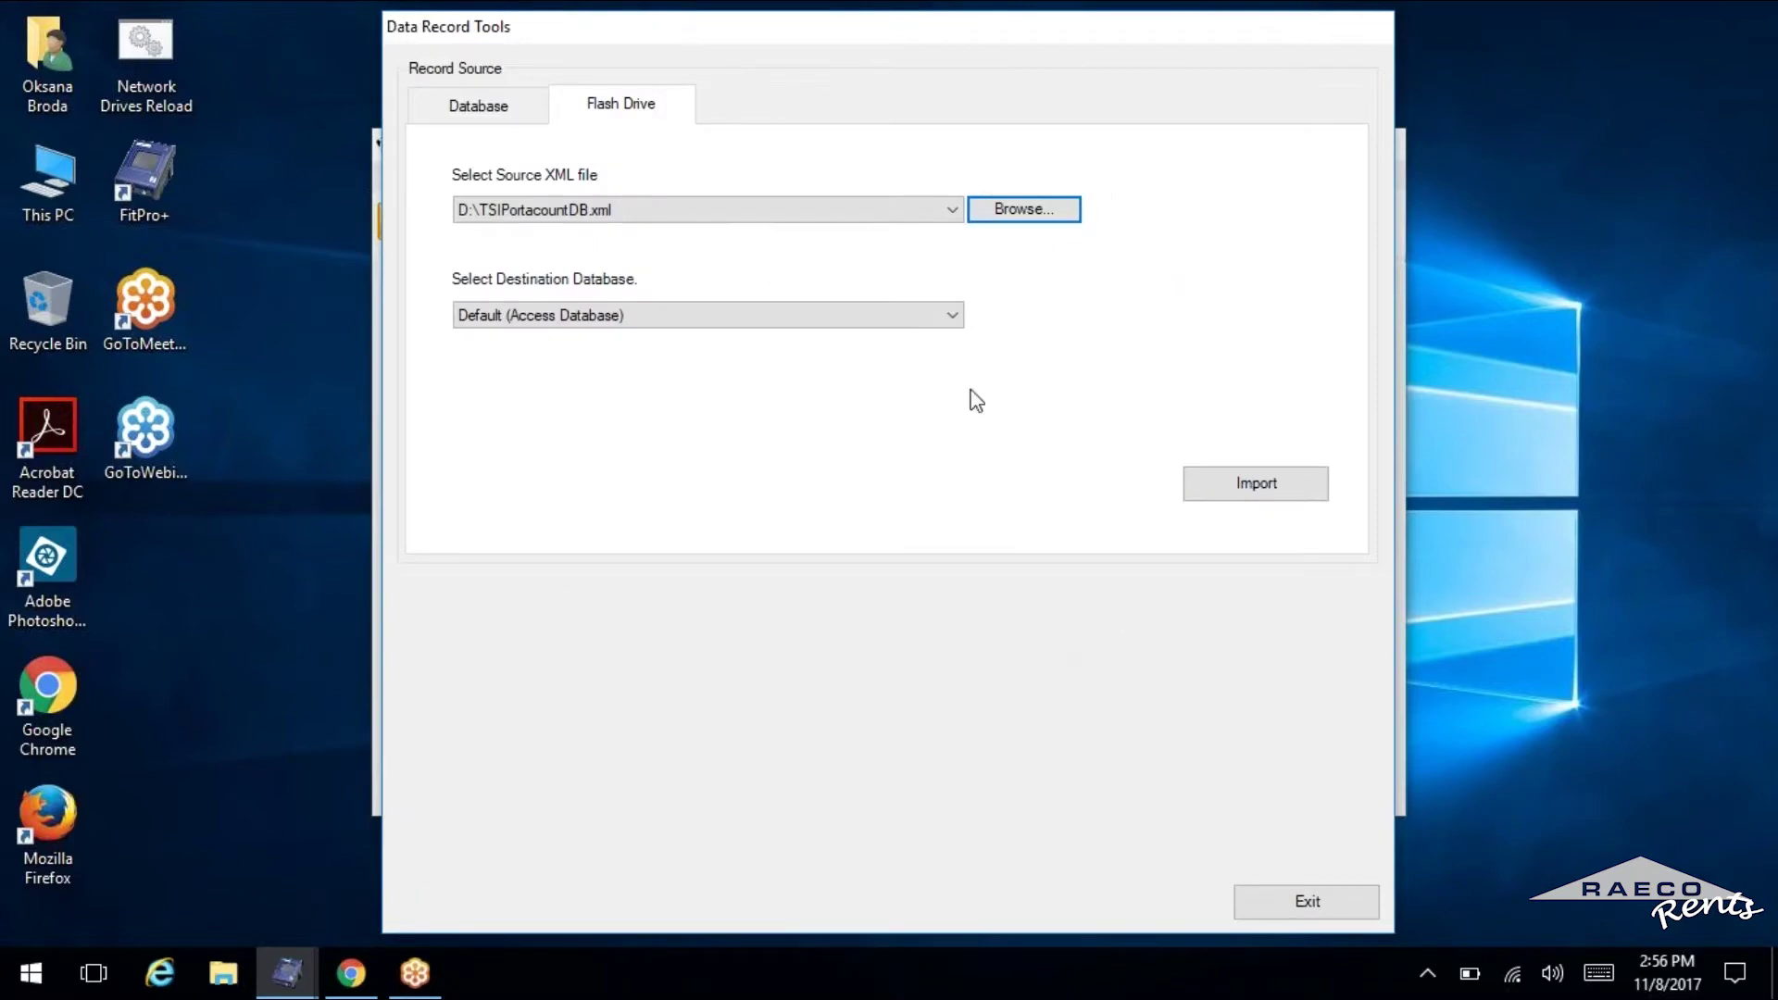
Import the XML records into the Default database and close the tools
left_click(958, 316)
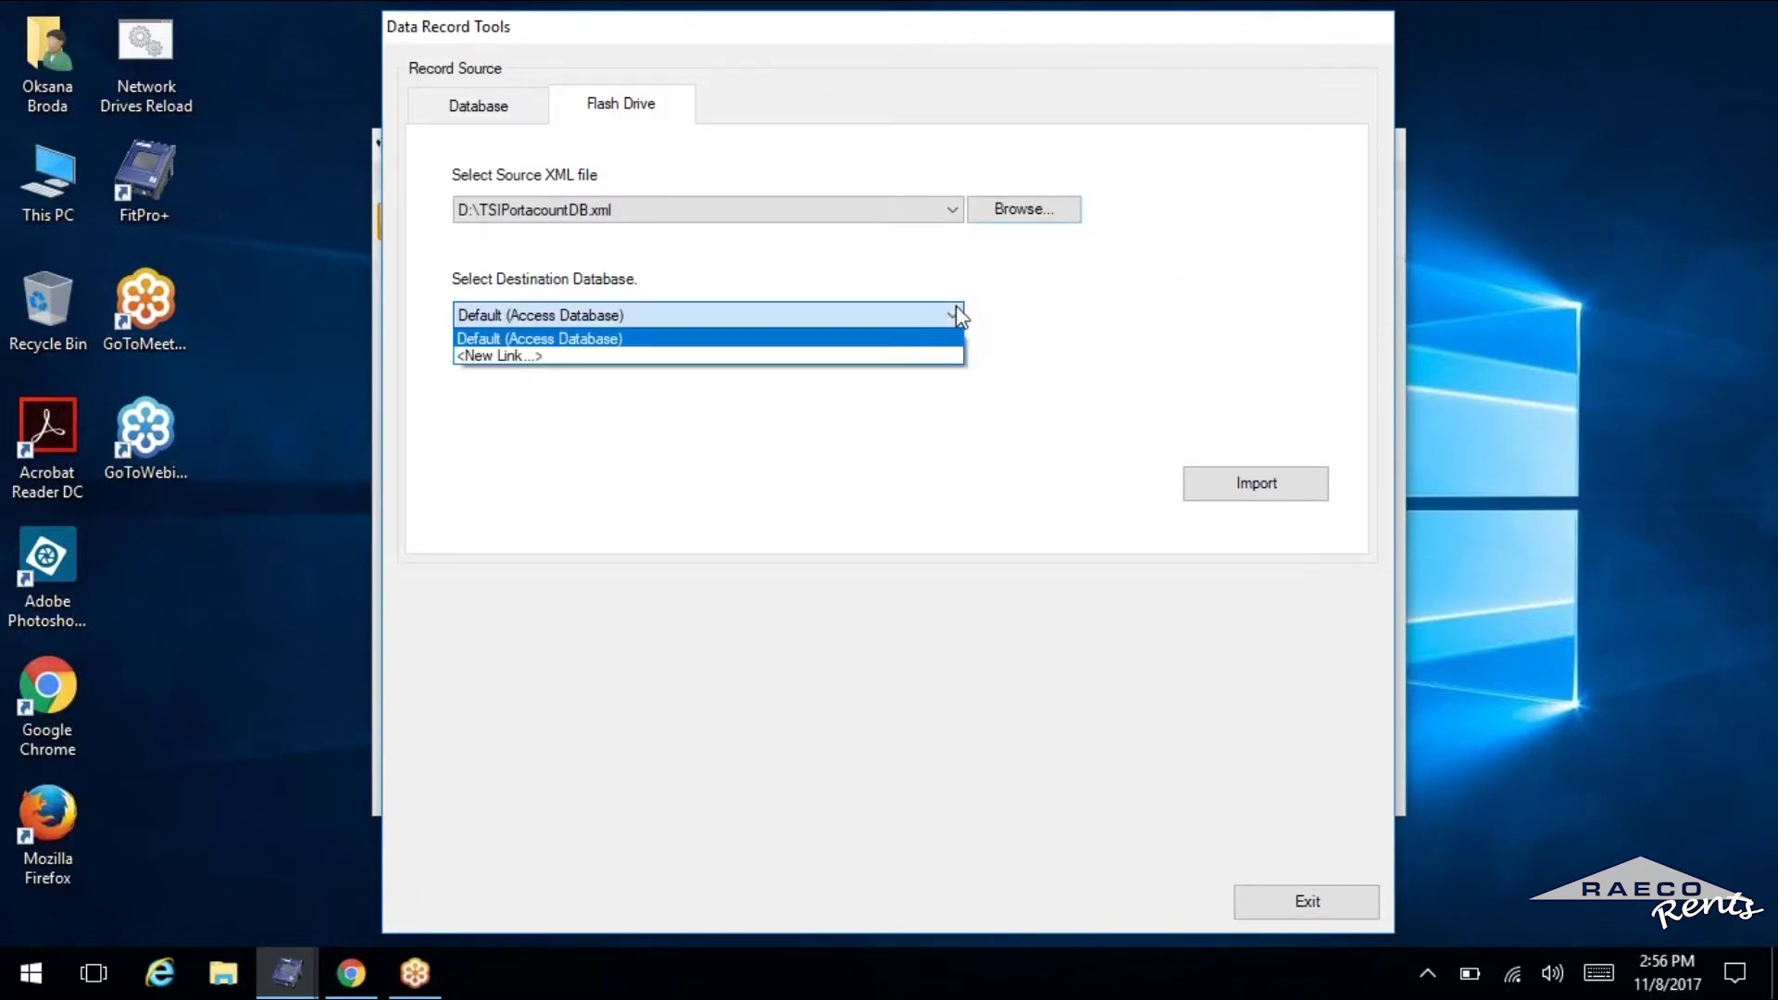
left_click(897, 339)
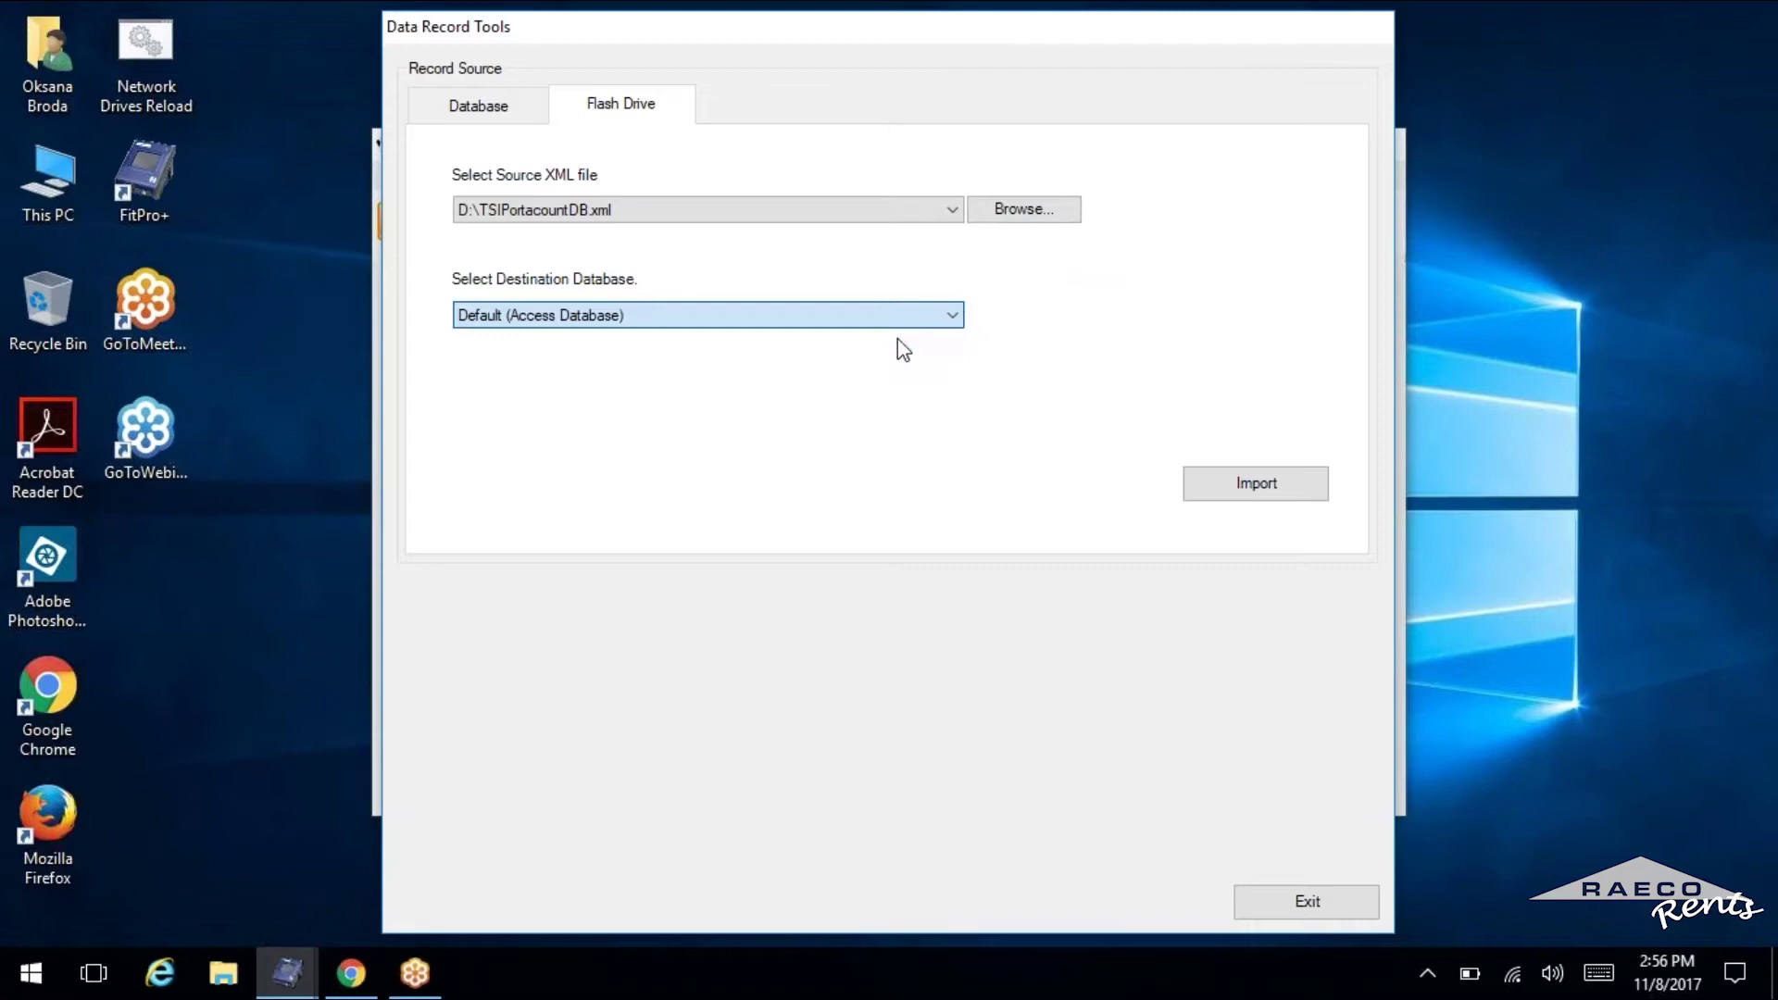
left_click(1209, 487)
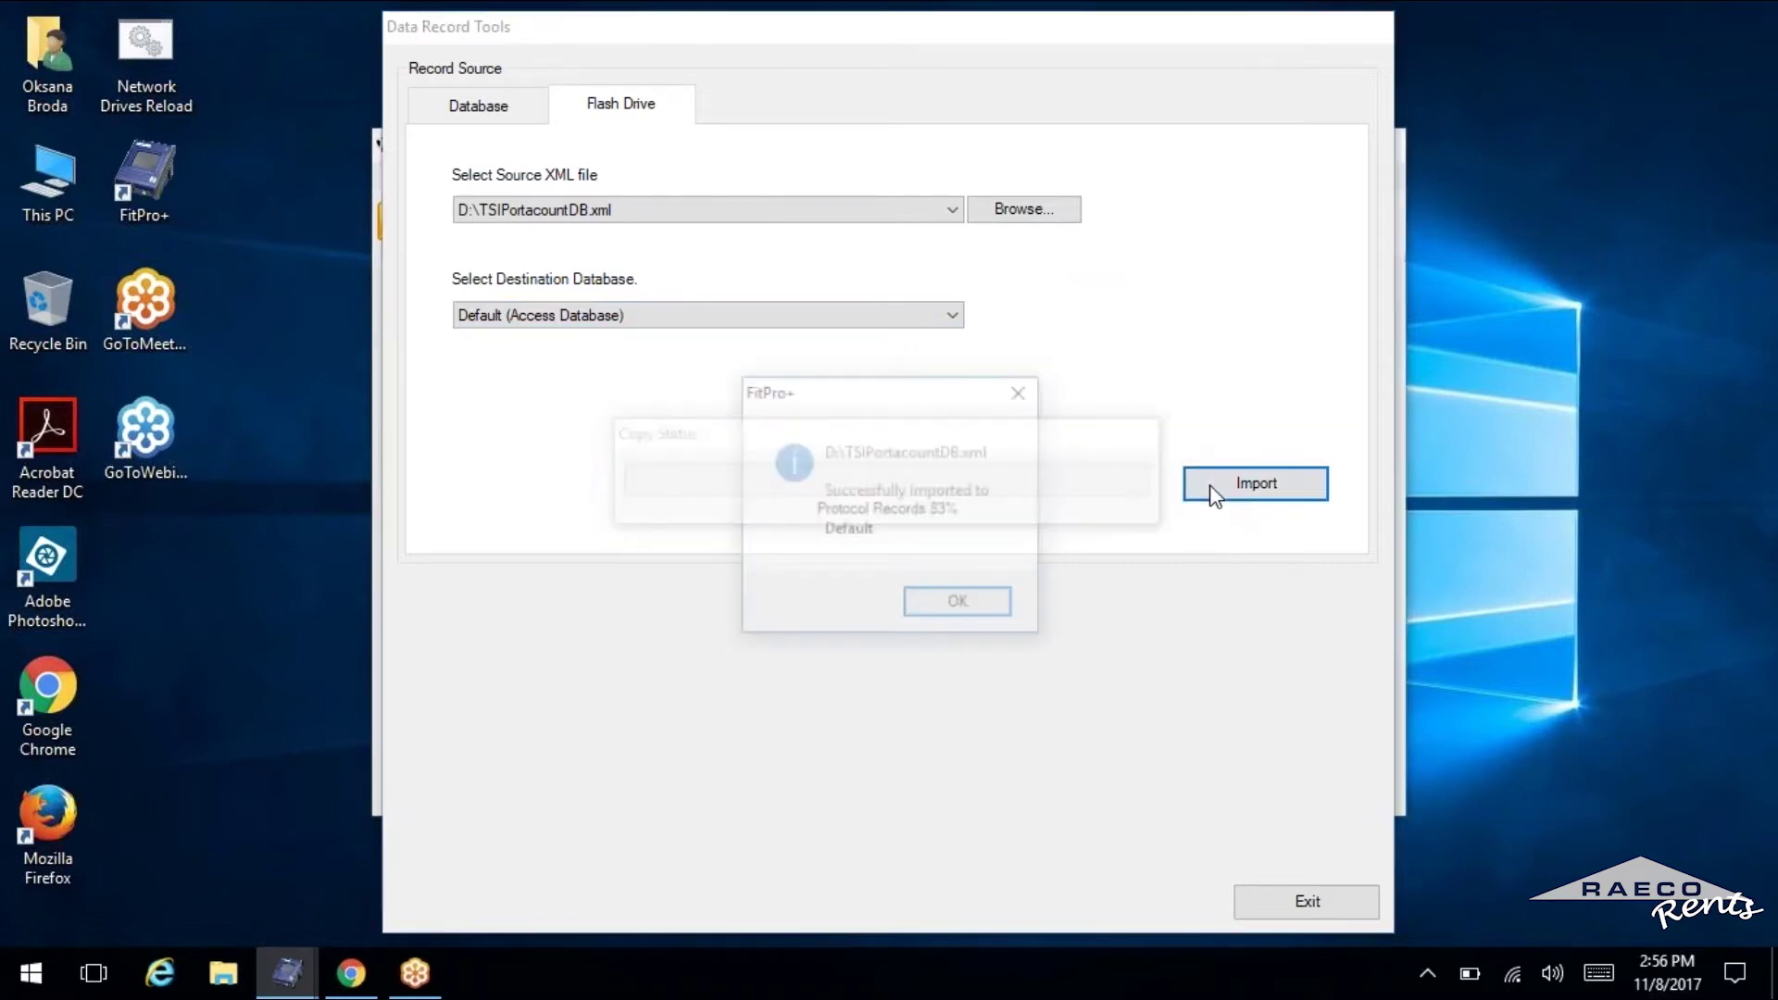
left_click(957, 602)
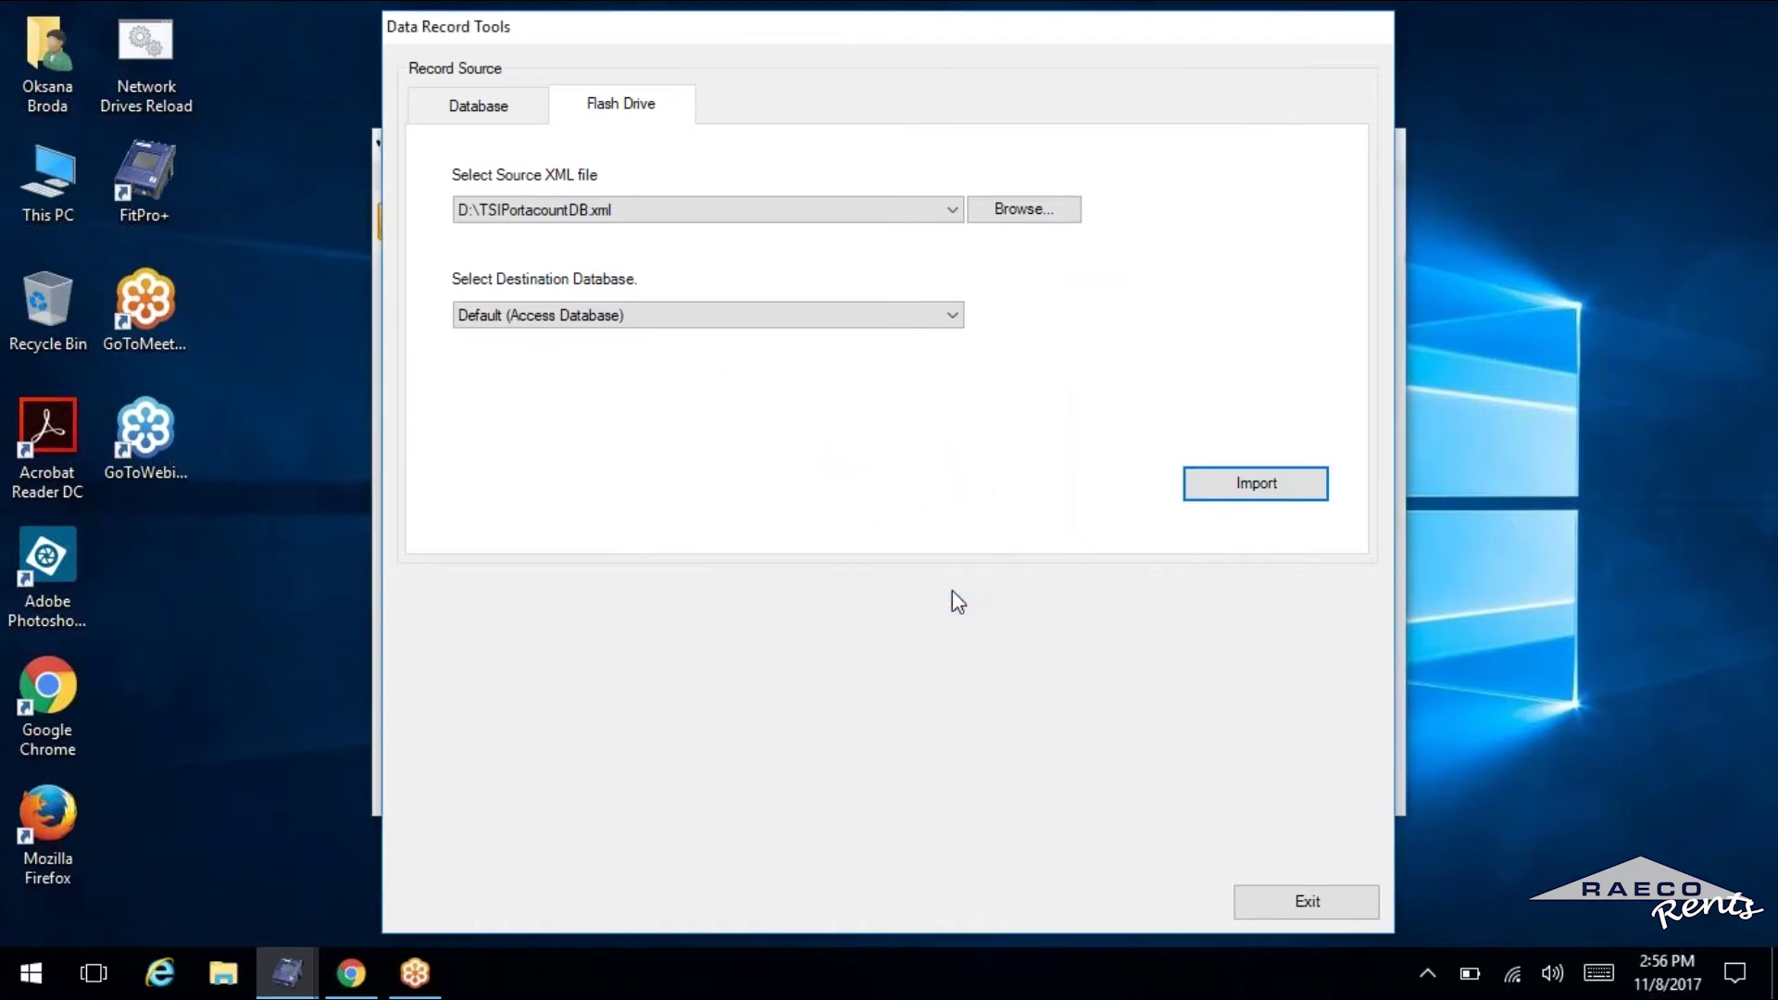
left_click(1292, 905)
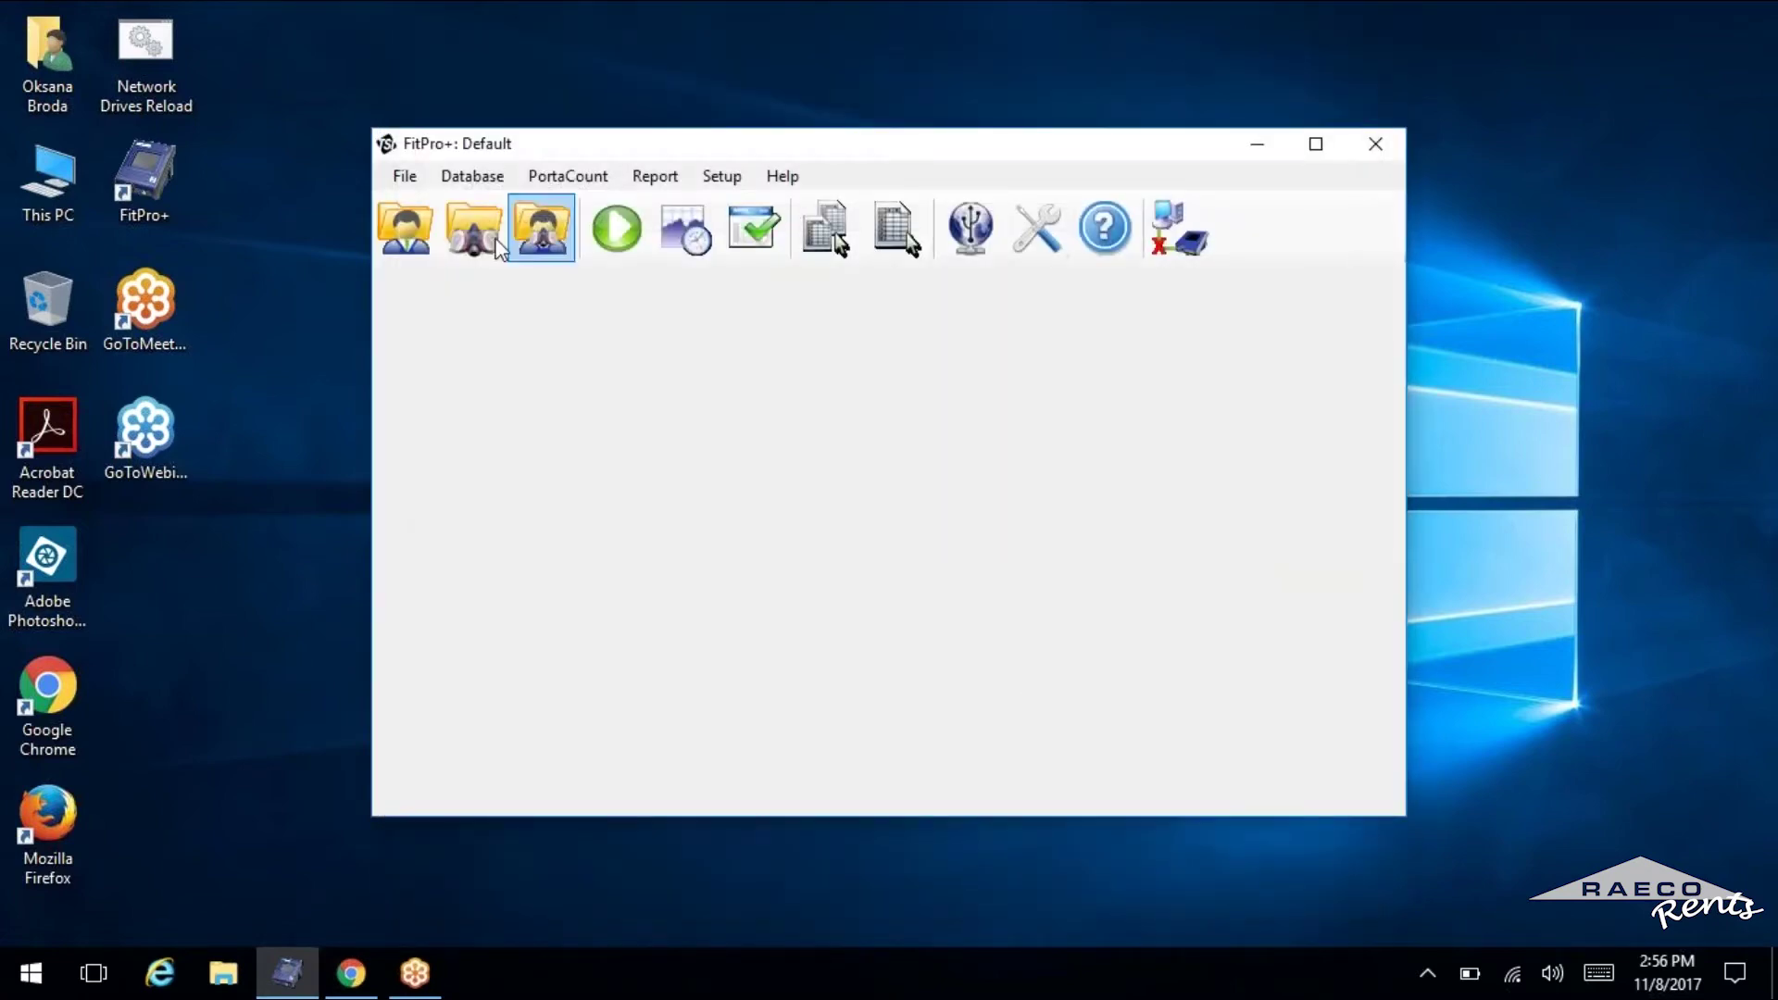
Open the Edit People Table dialog and view the three stored people in the People List
left_click(463, 181)
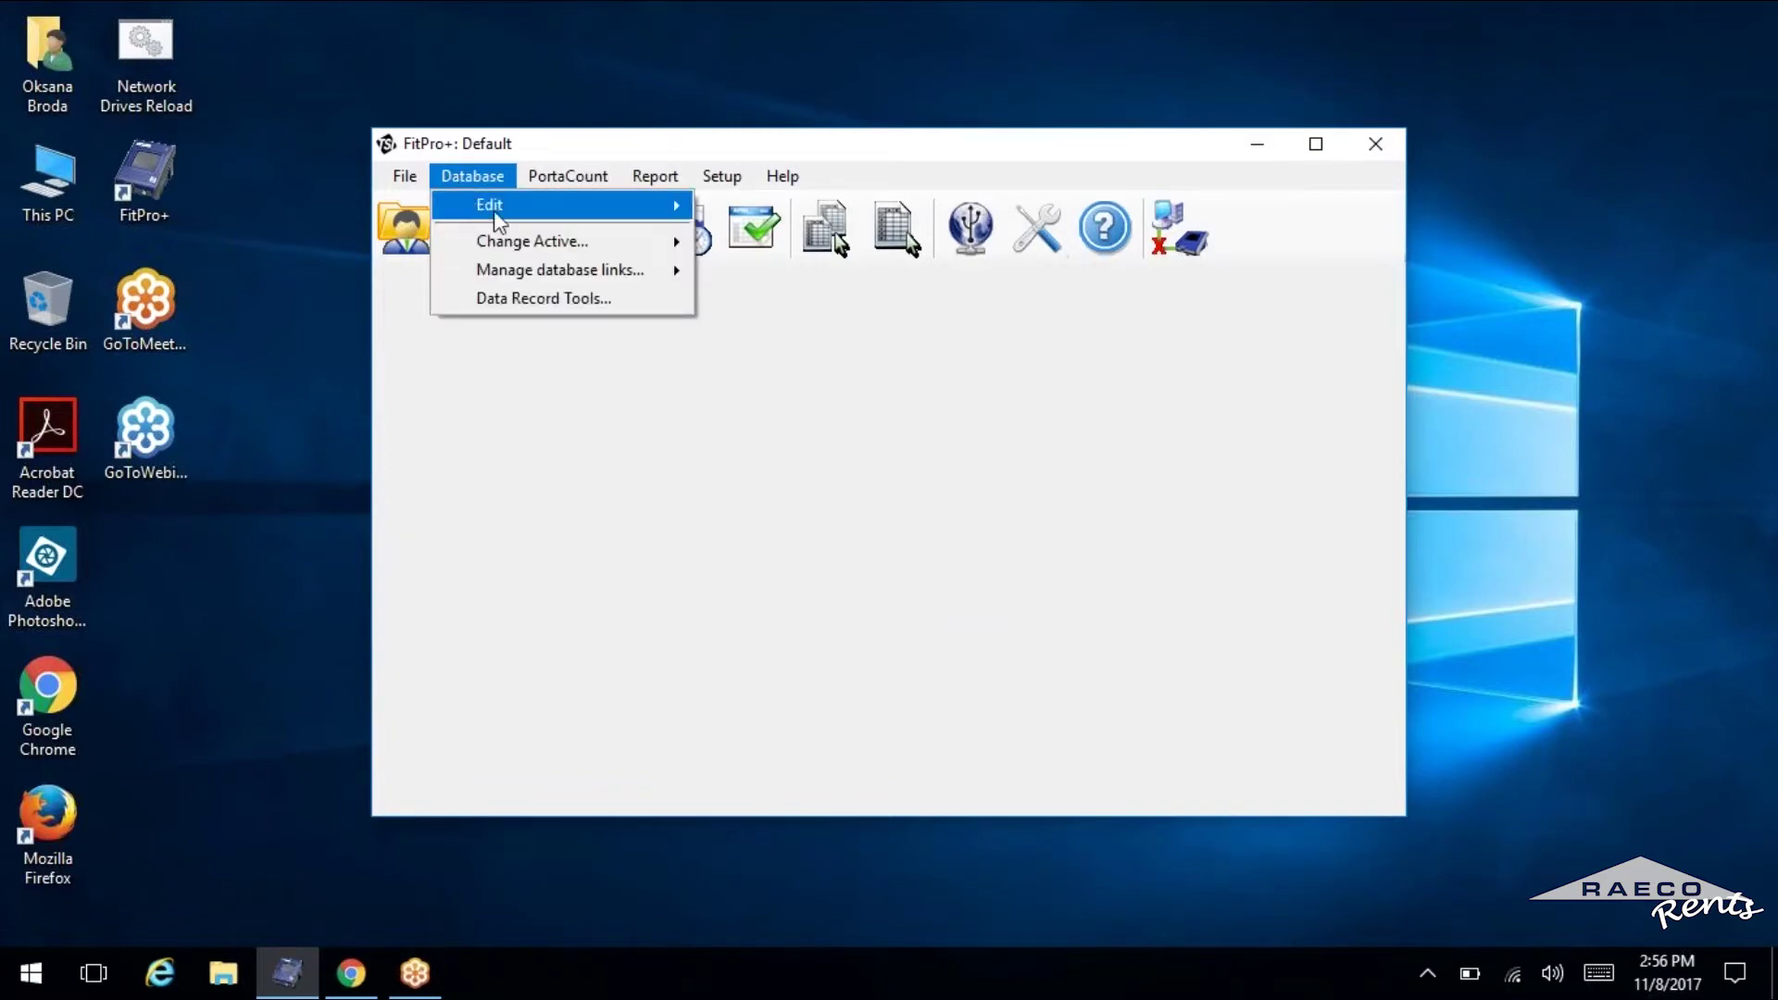
mouse_move(523, 224)
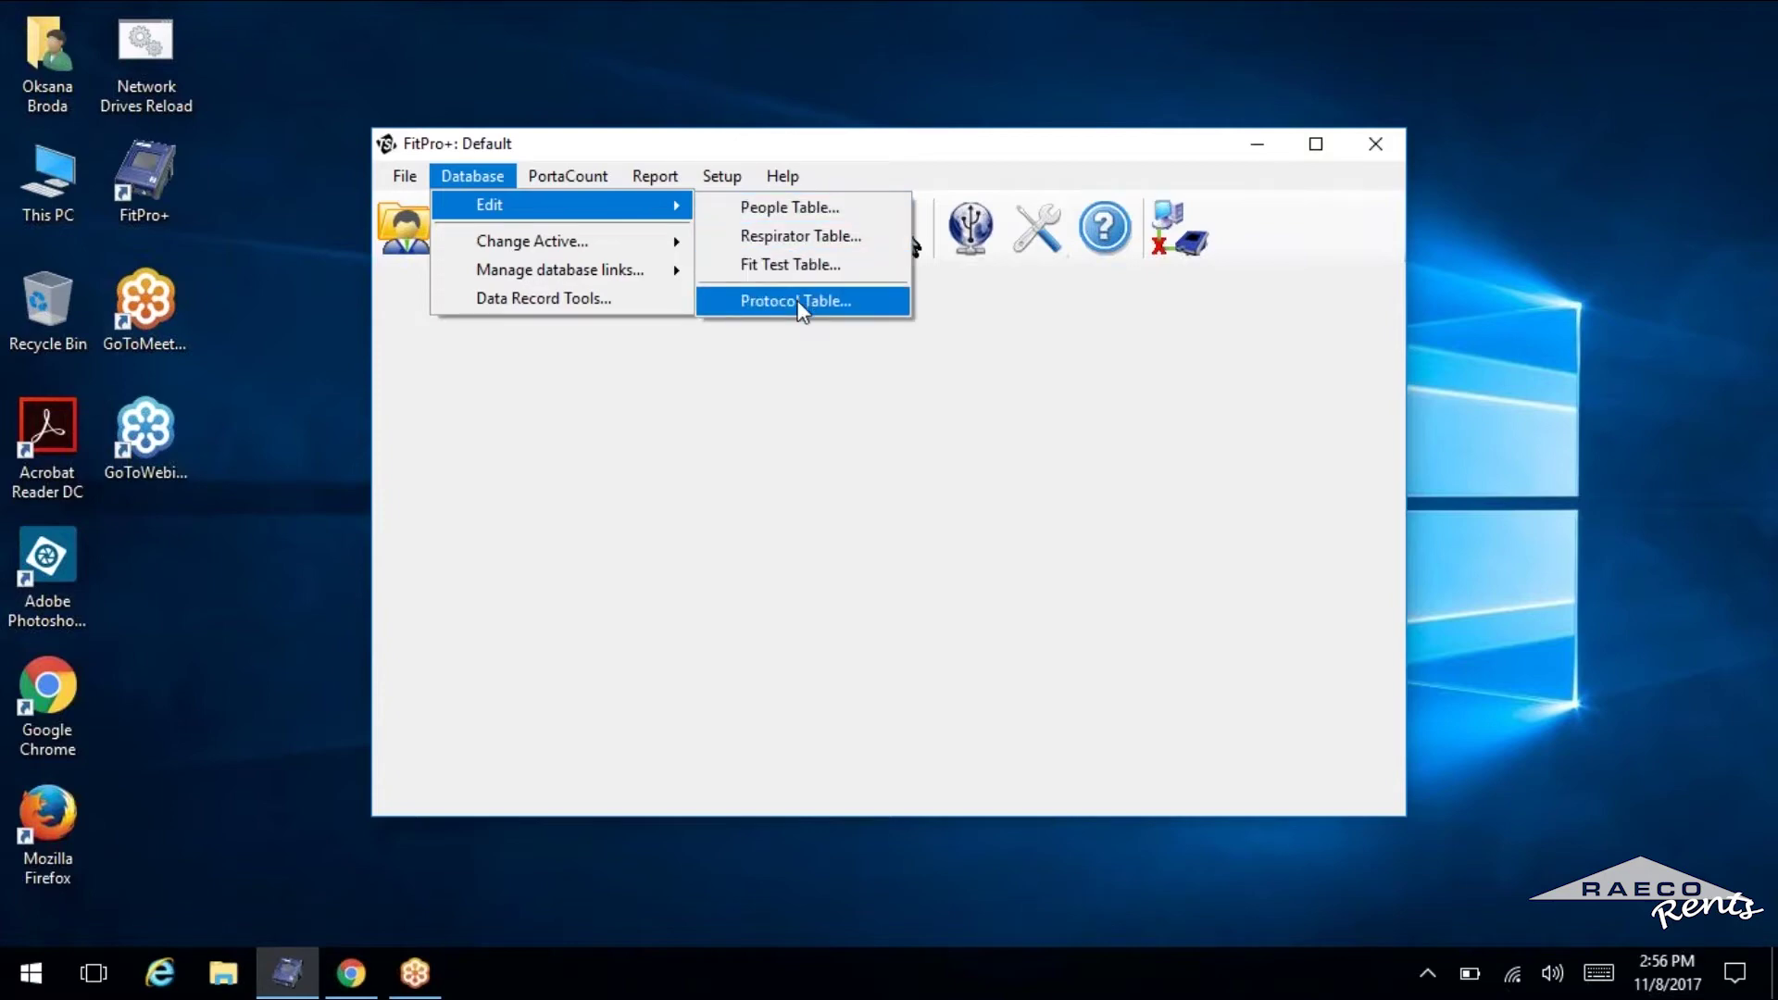
left_click(782, 208)
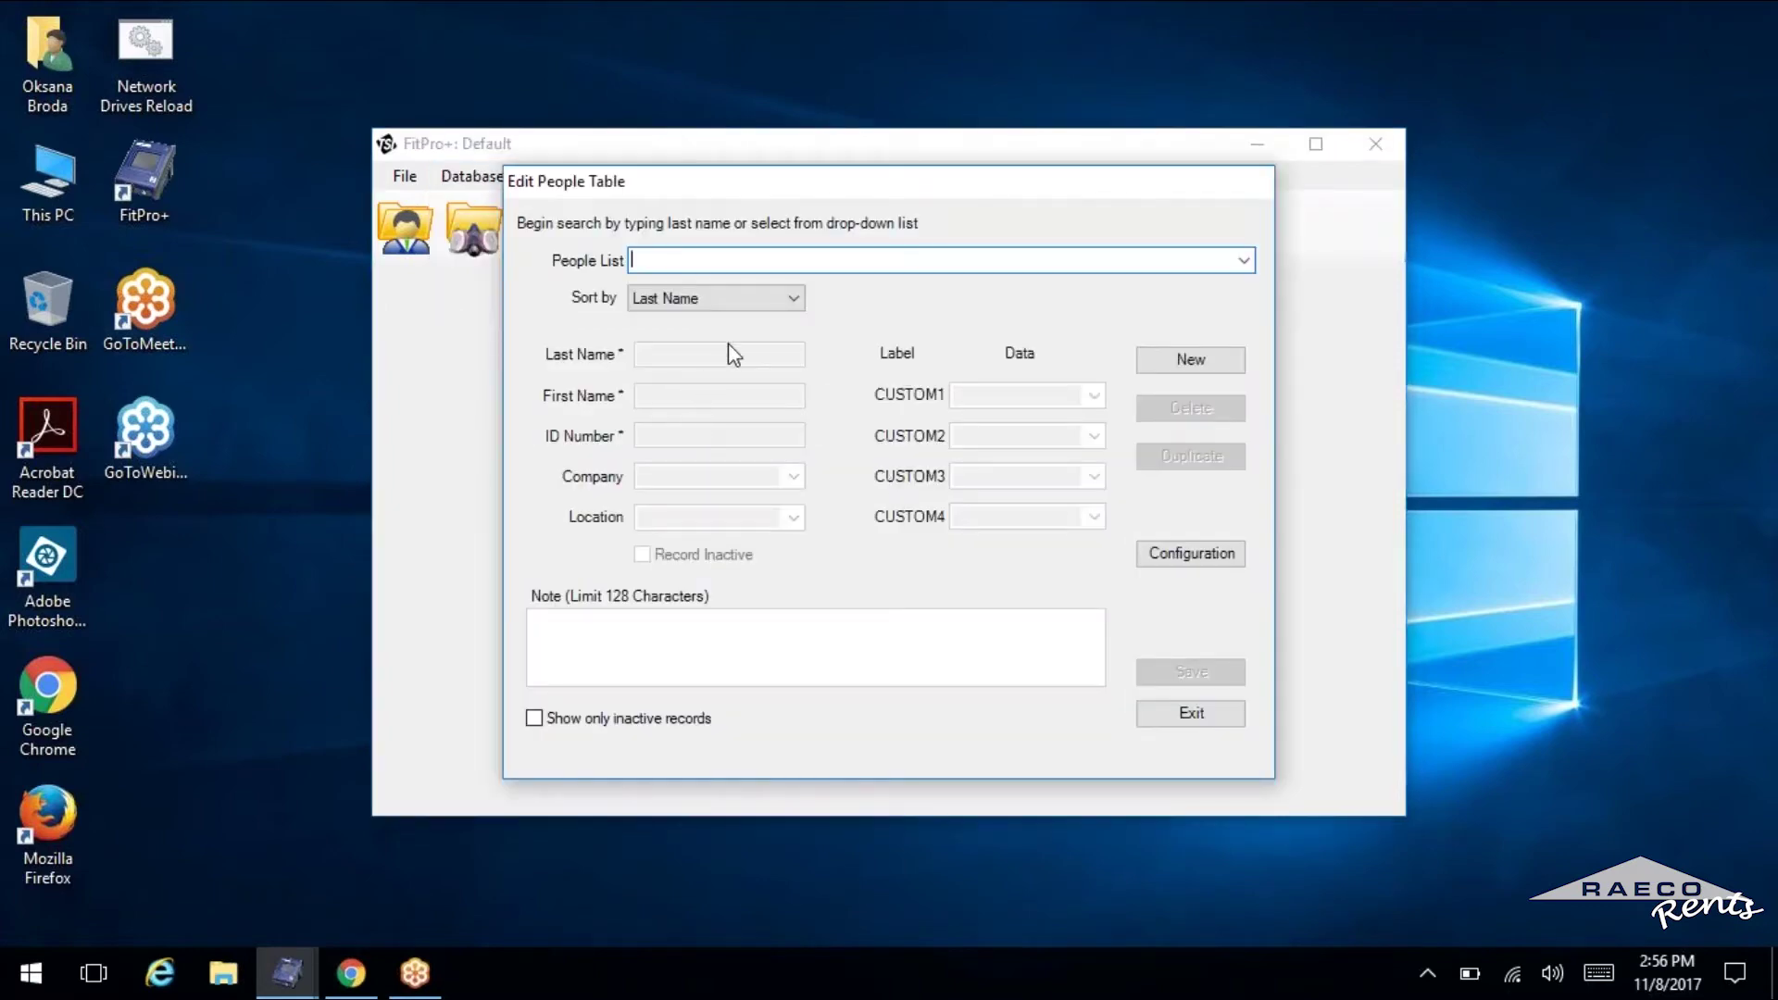
left_click(1243, 261)
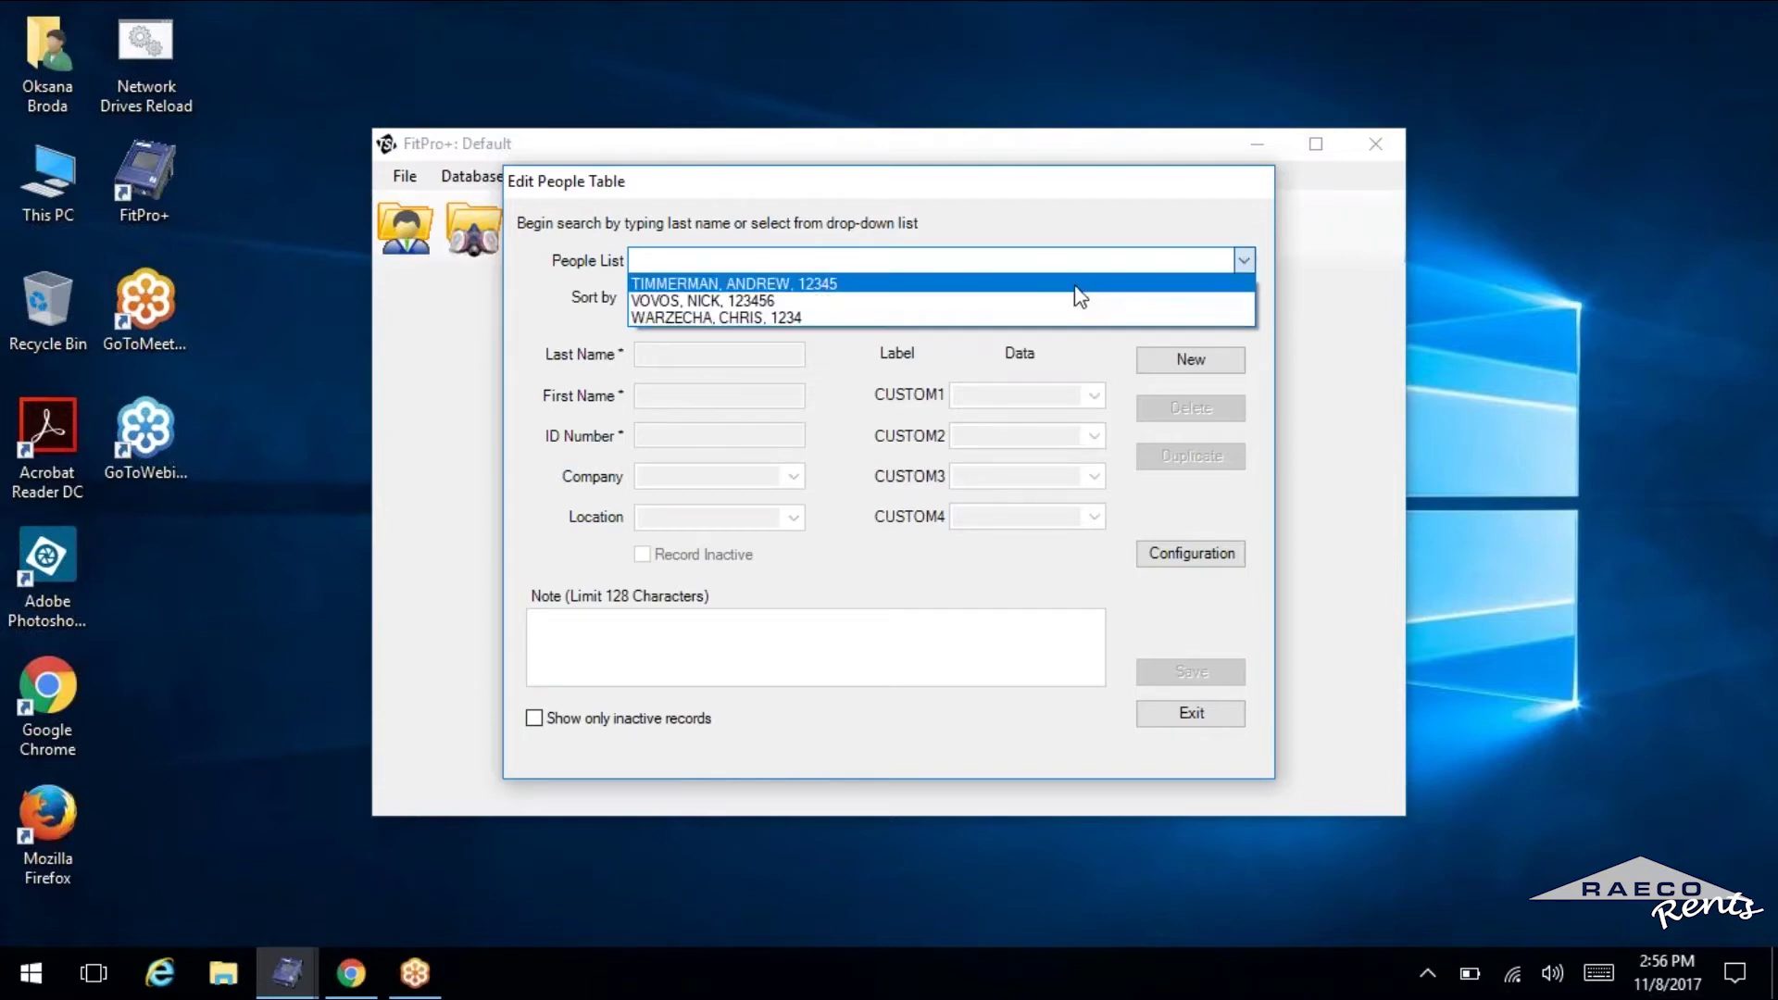
left_click(1076, 351)
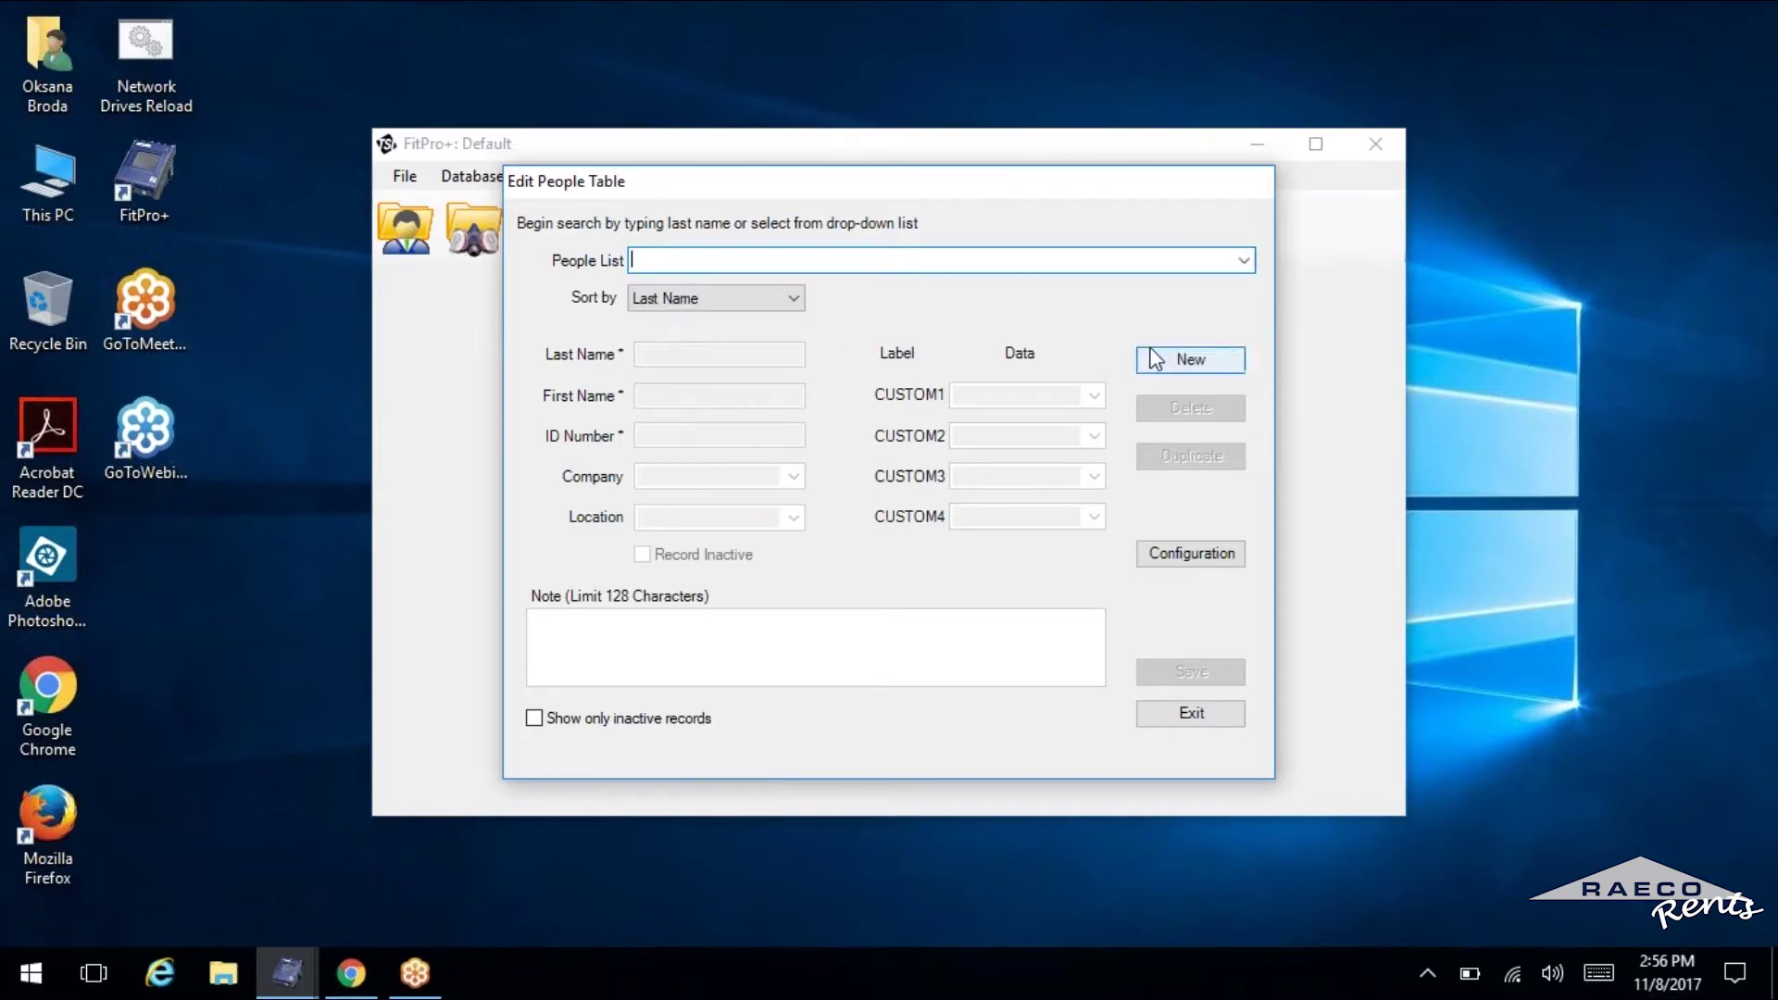
left_click(1174, 363)
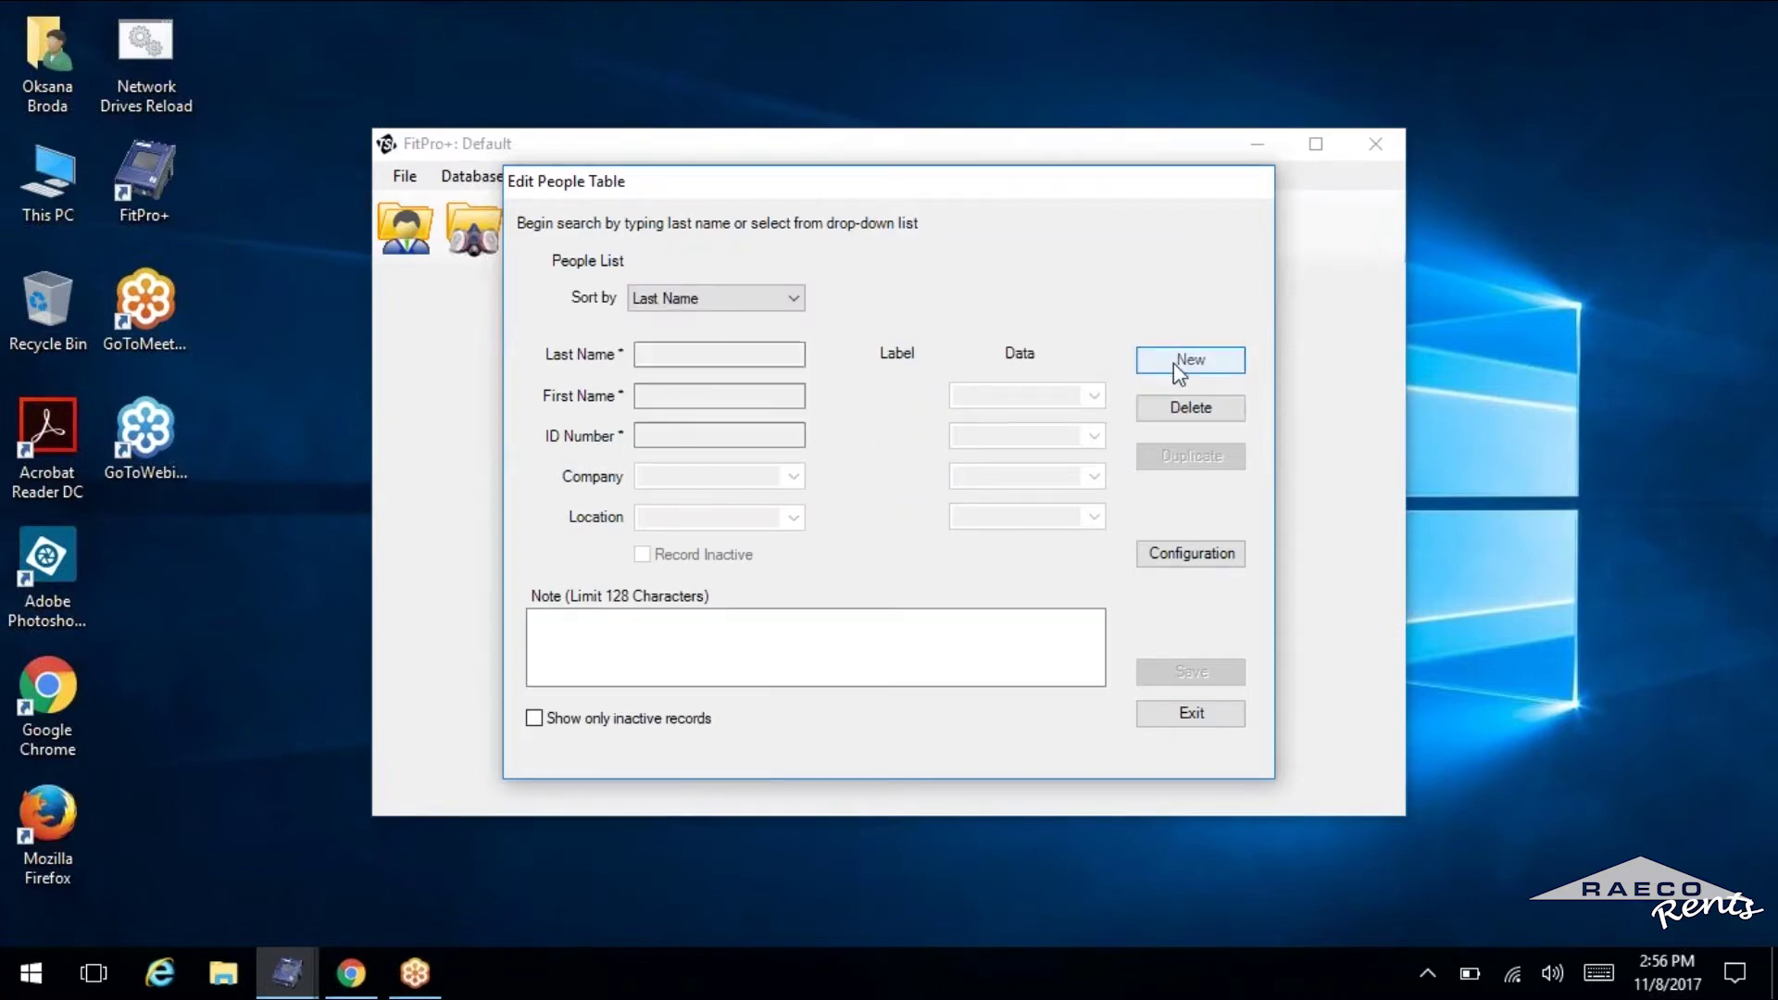
left_click(738, 352)
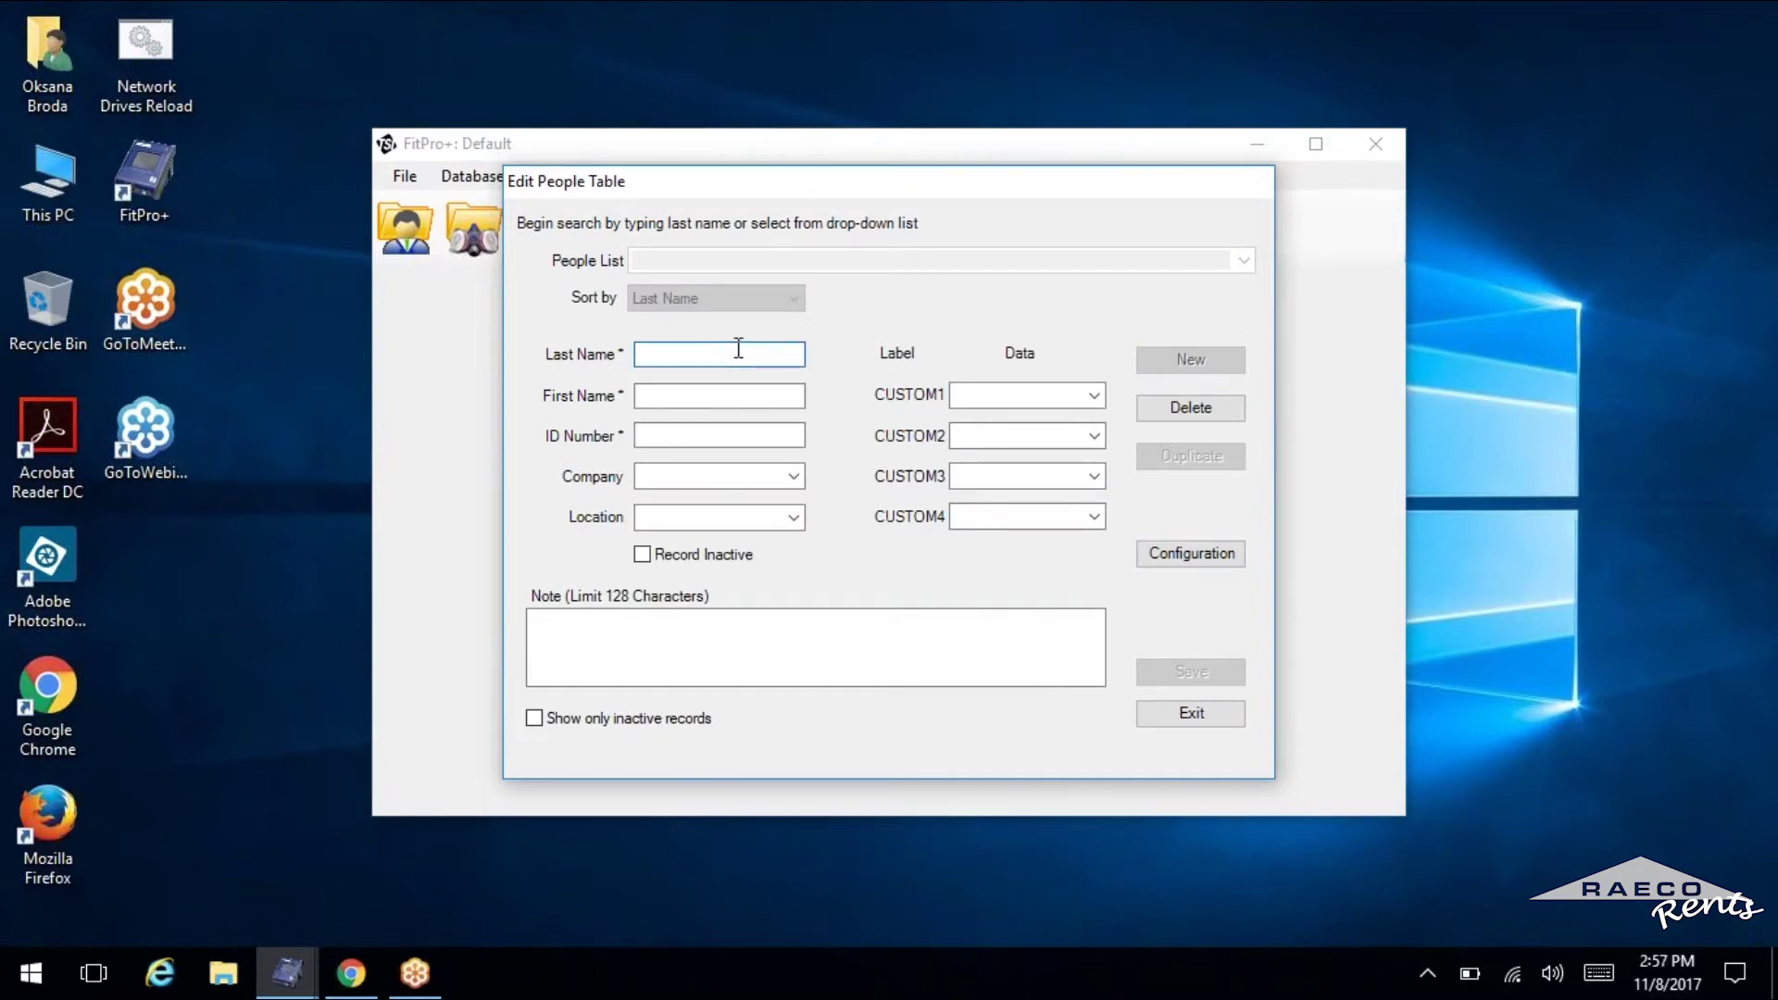
type("DELA")
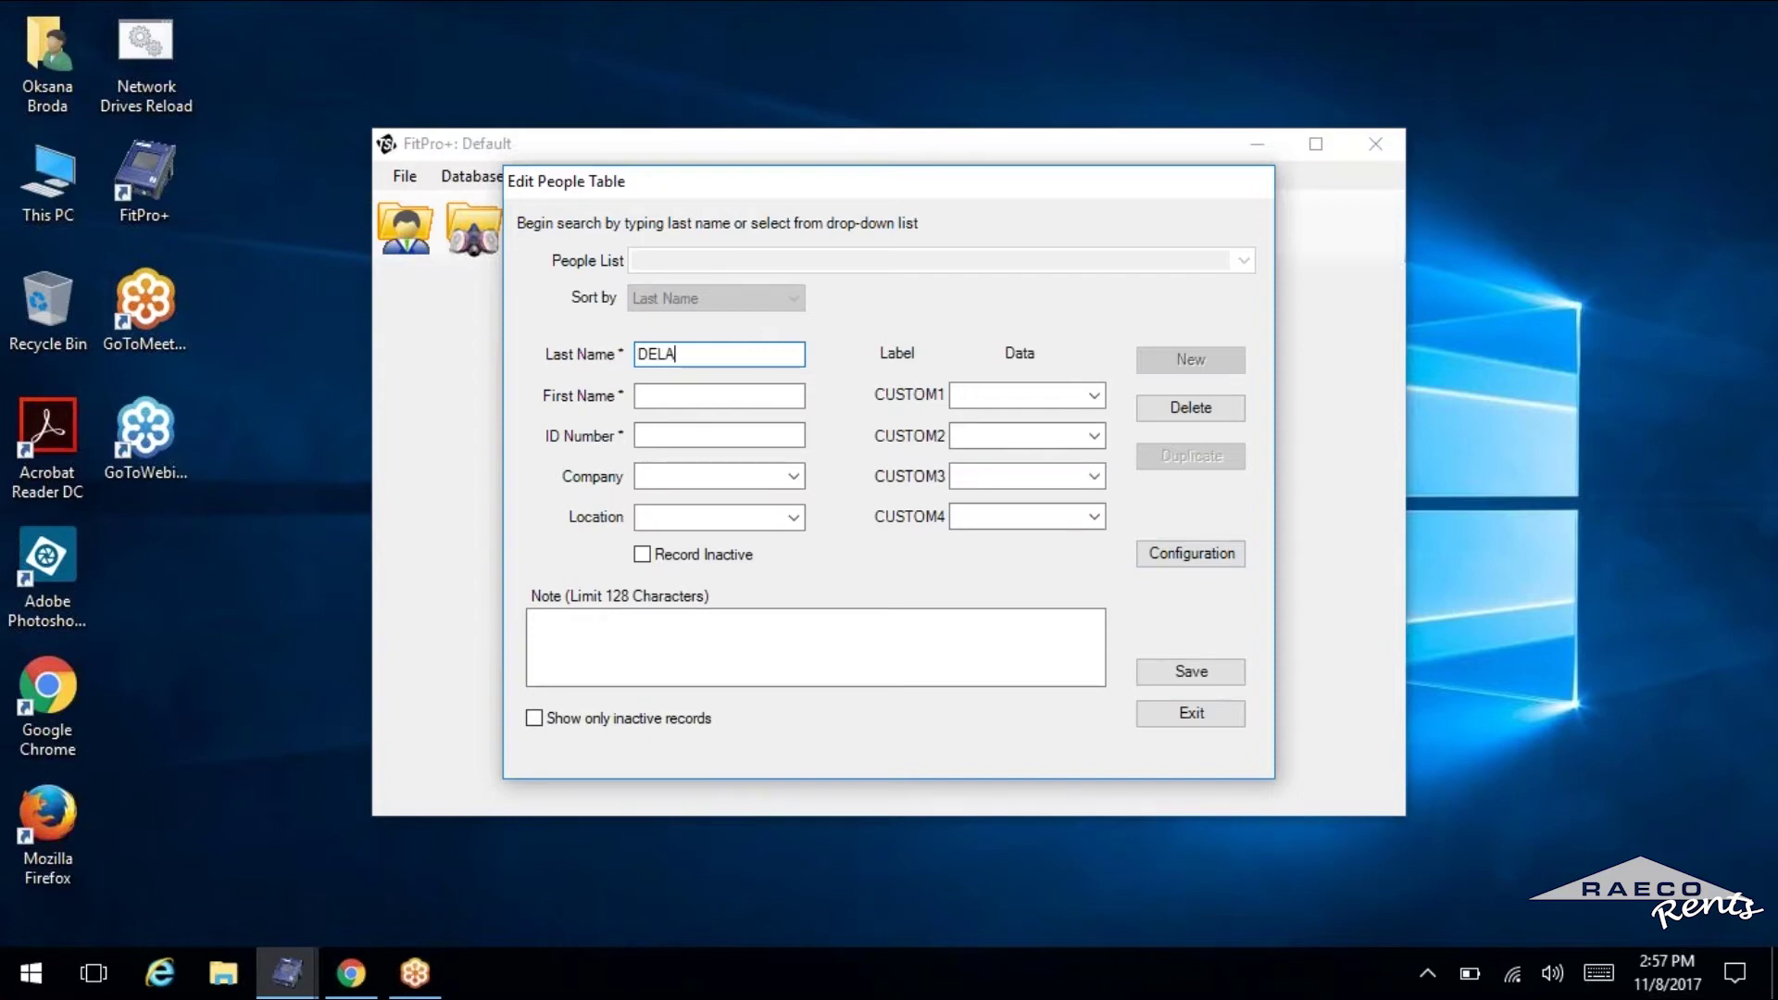
type("CLUYSE")
left_click(703, 395)
type("MATT")
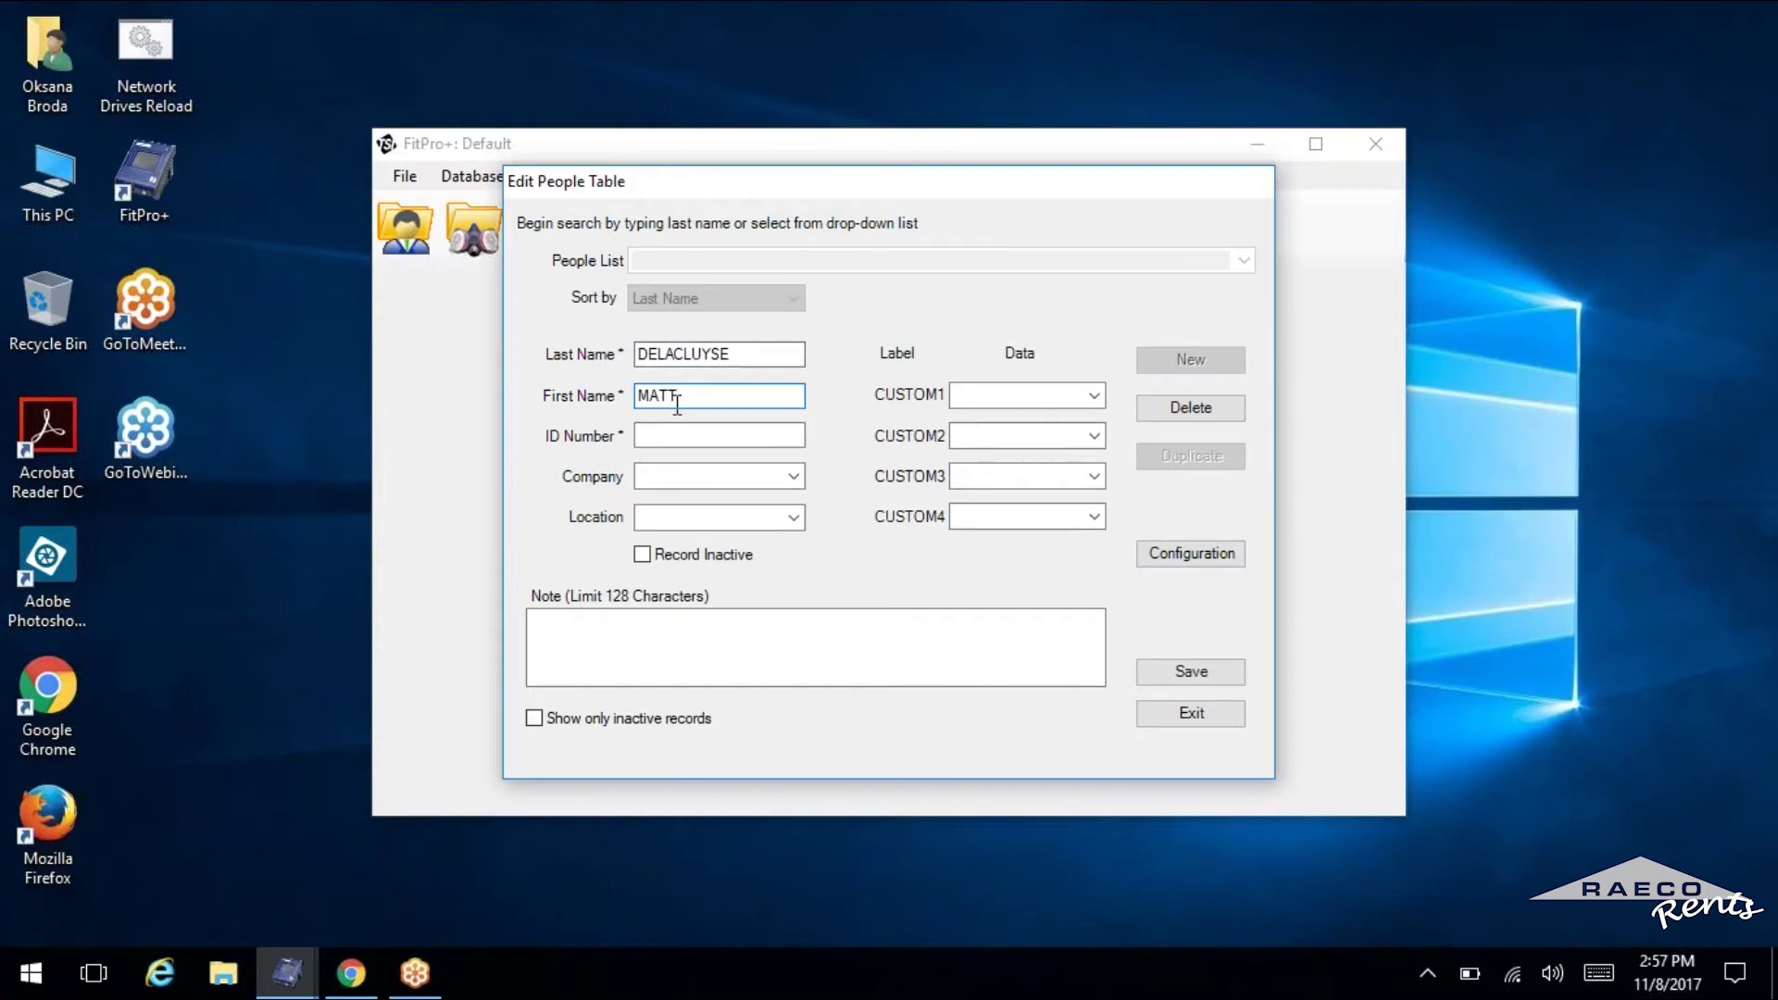
left_click(675, 434)
type("1234567")
key("Tab")
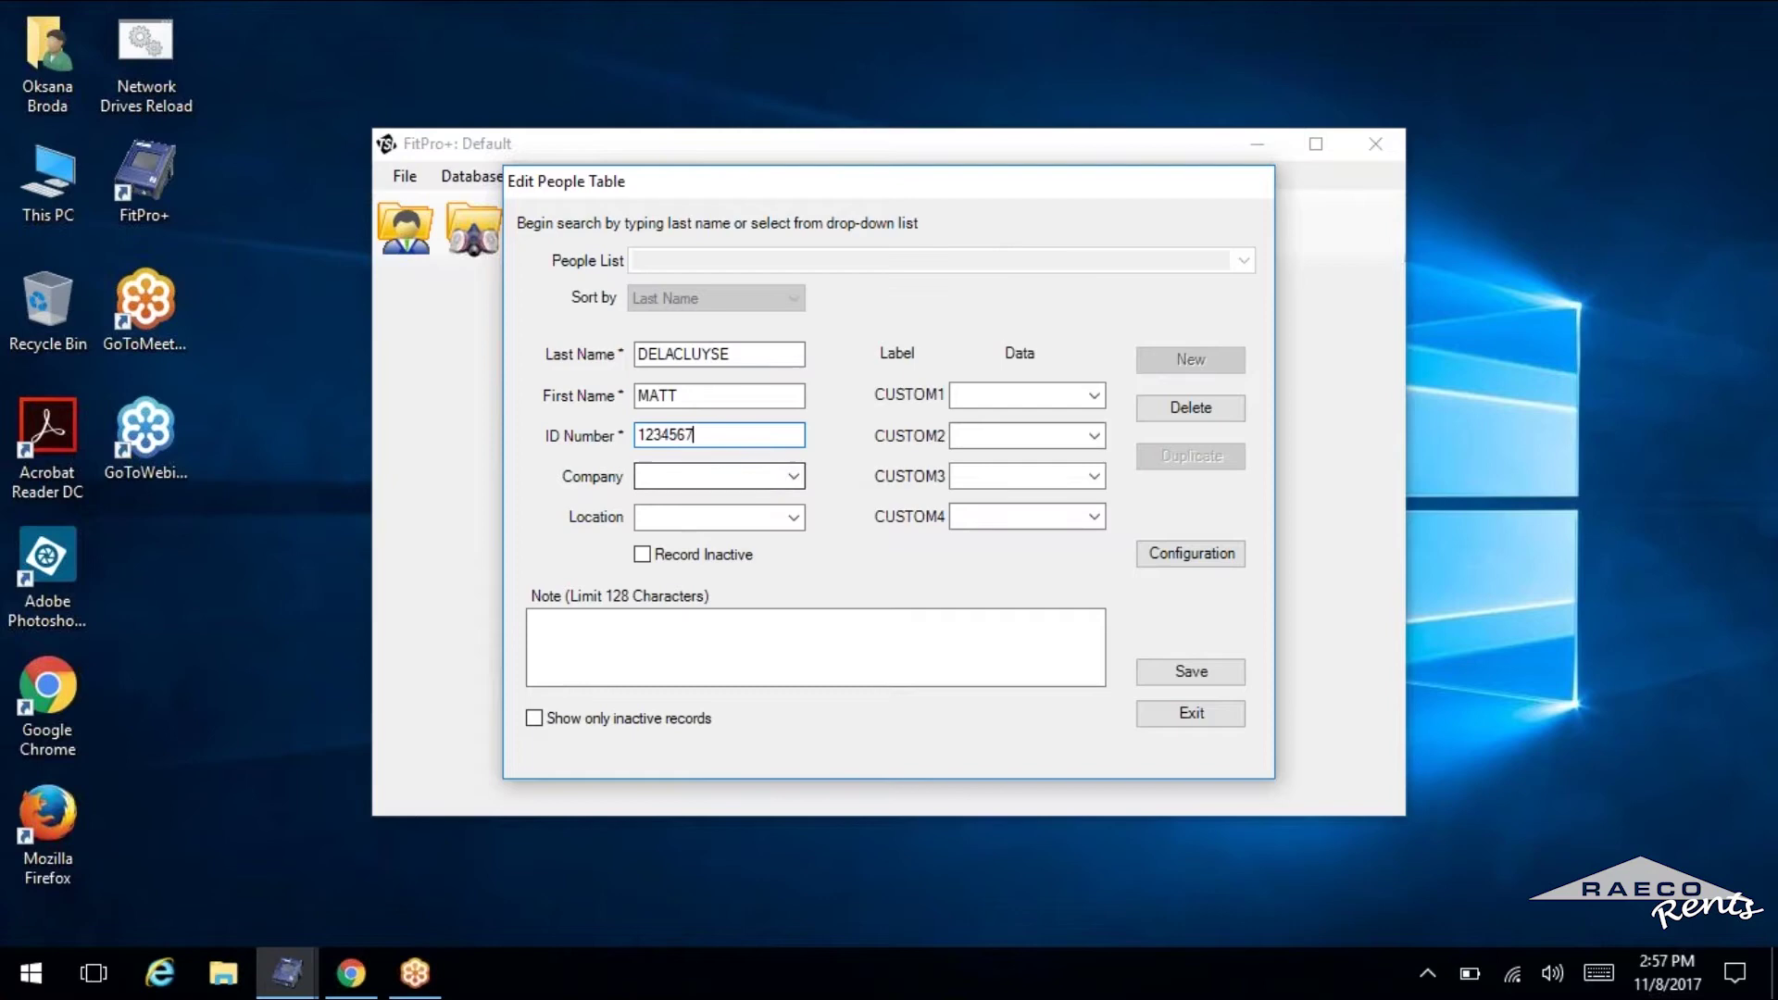
key("Tab")
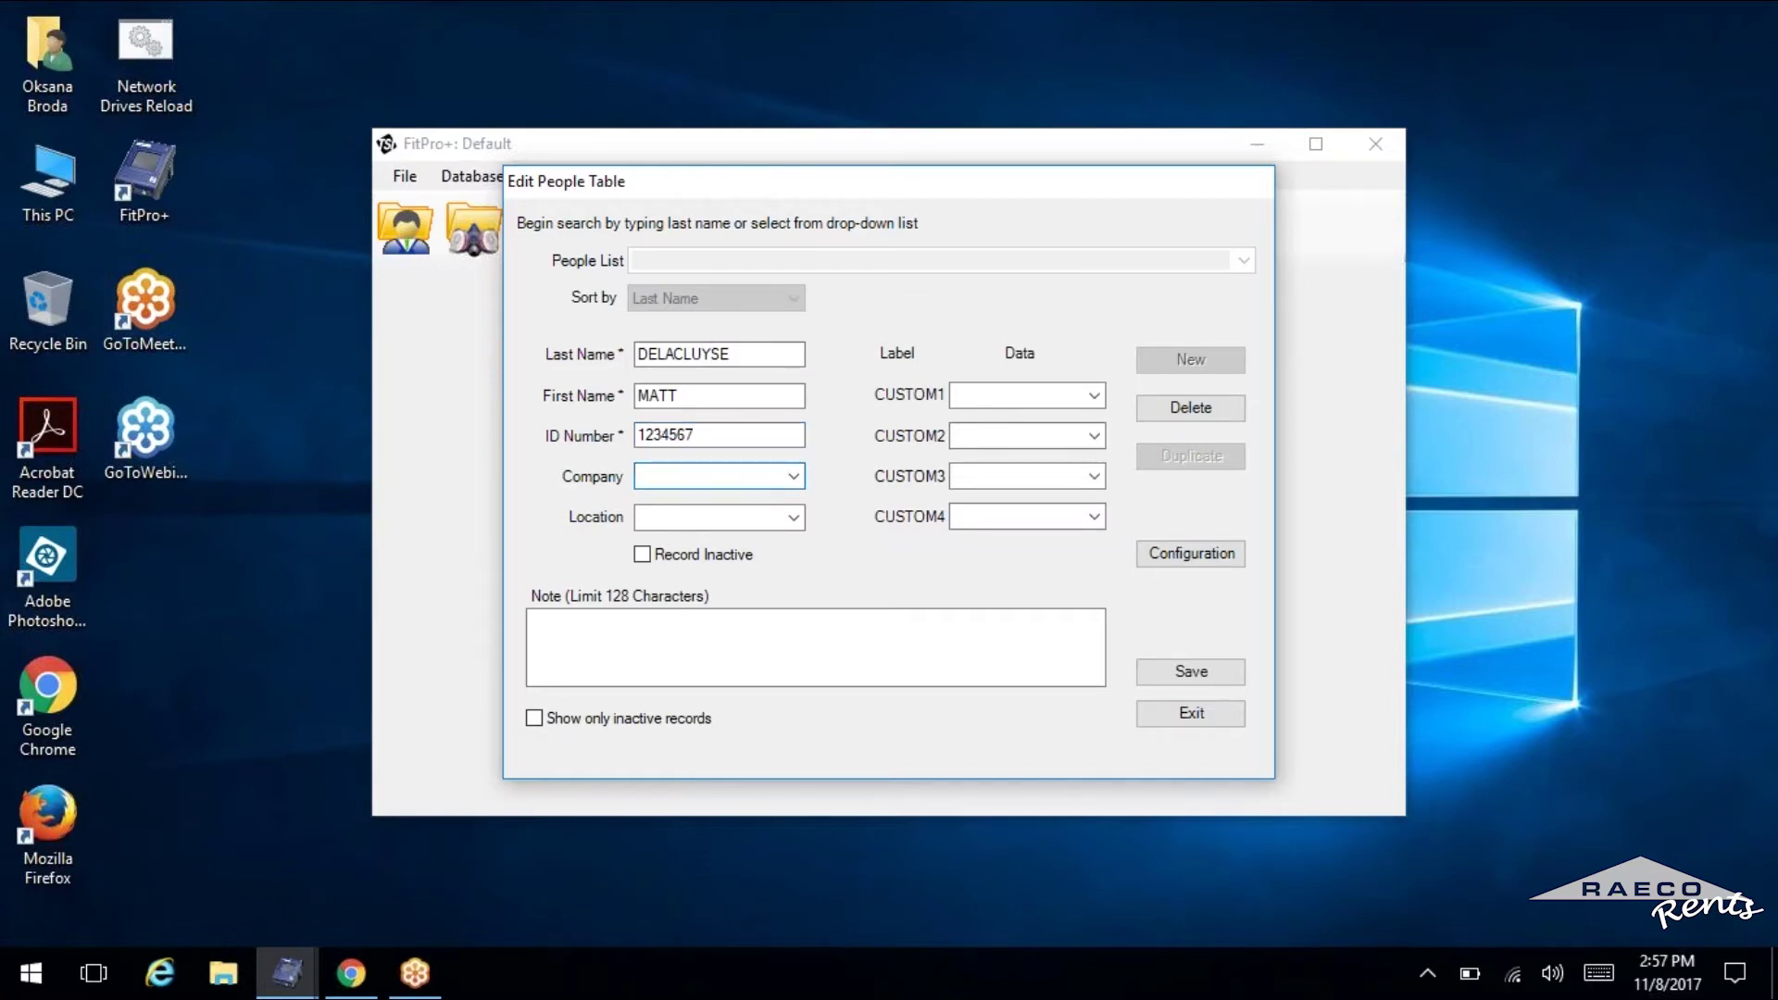
type("RAECO Rents")
left_click(1182, 684)
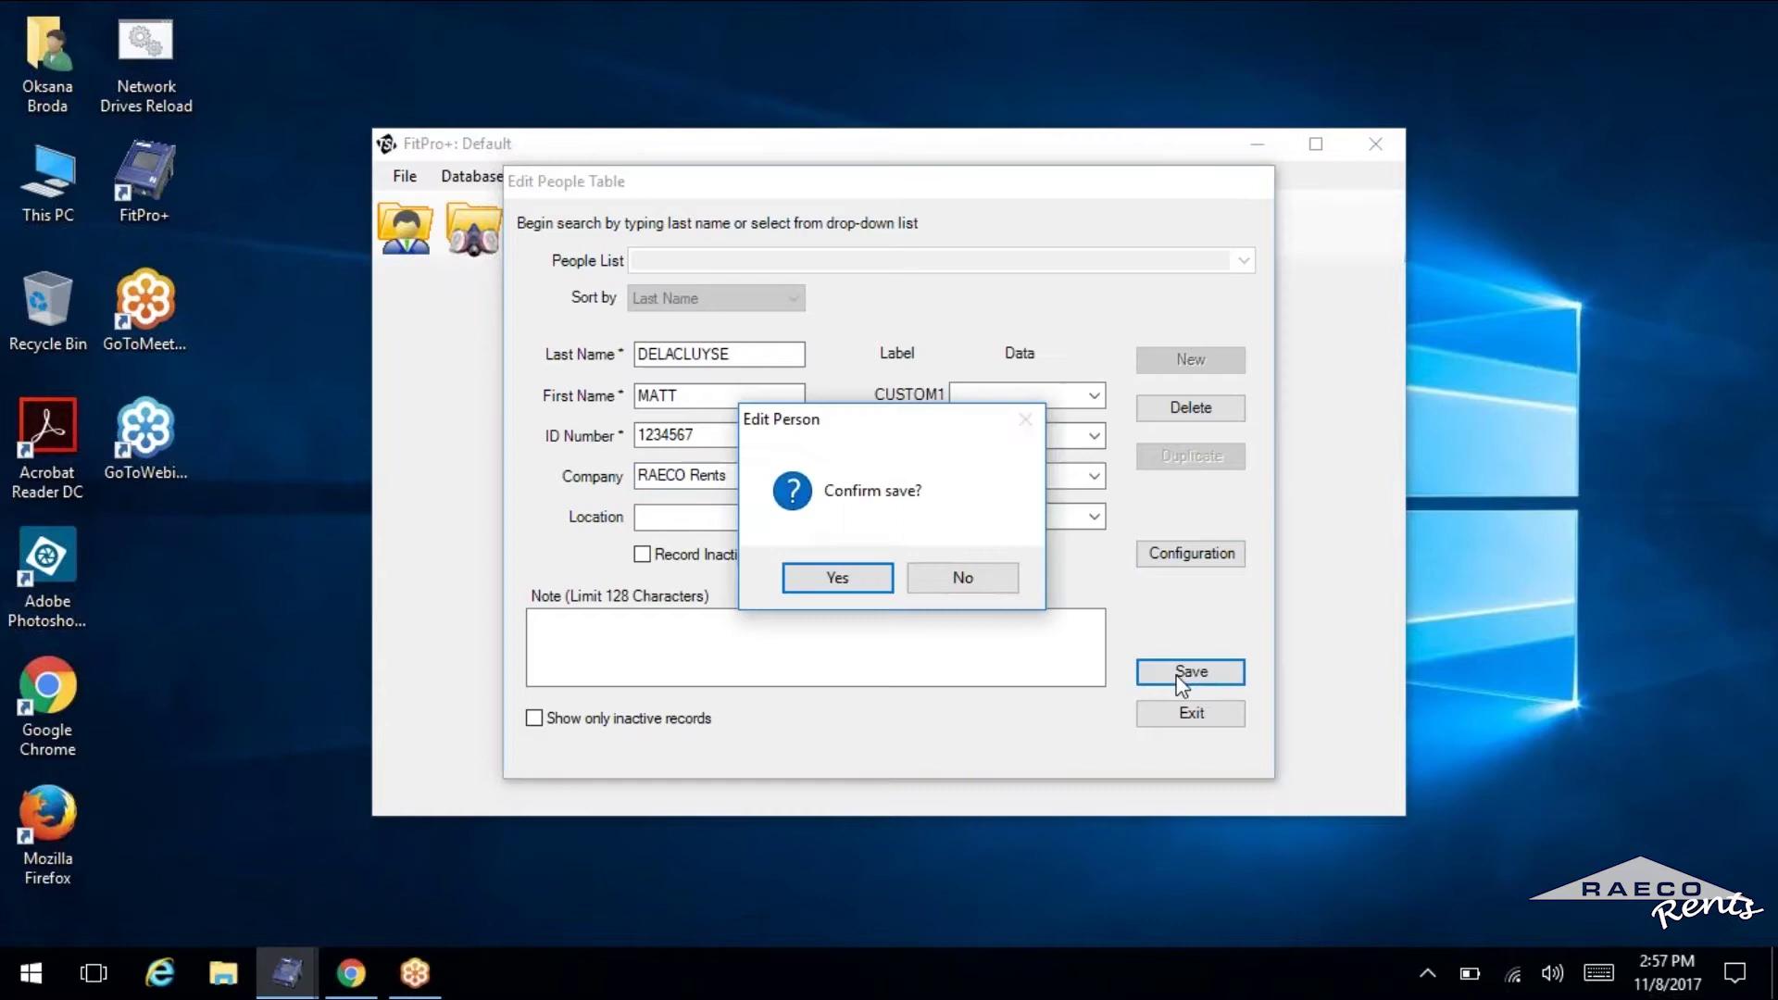
left_click(838, 578)
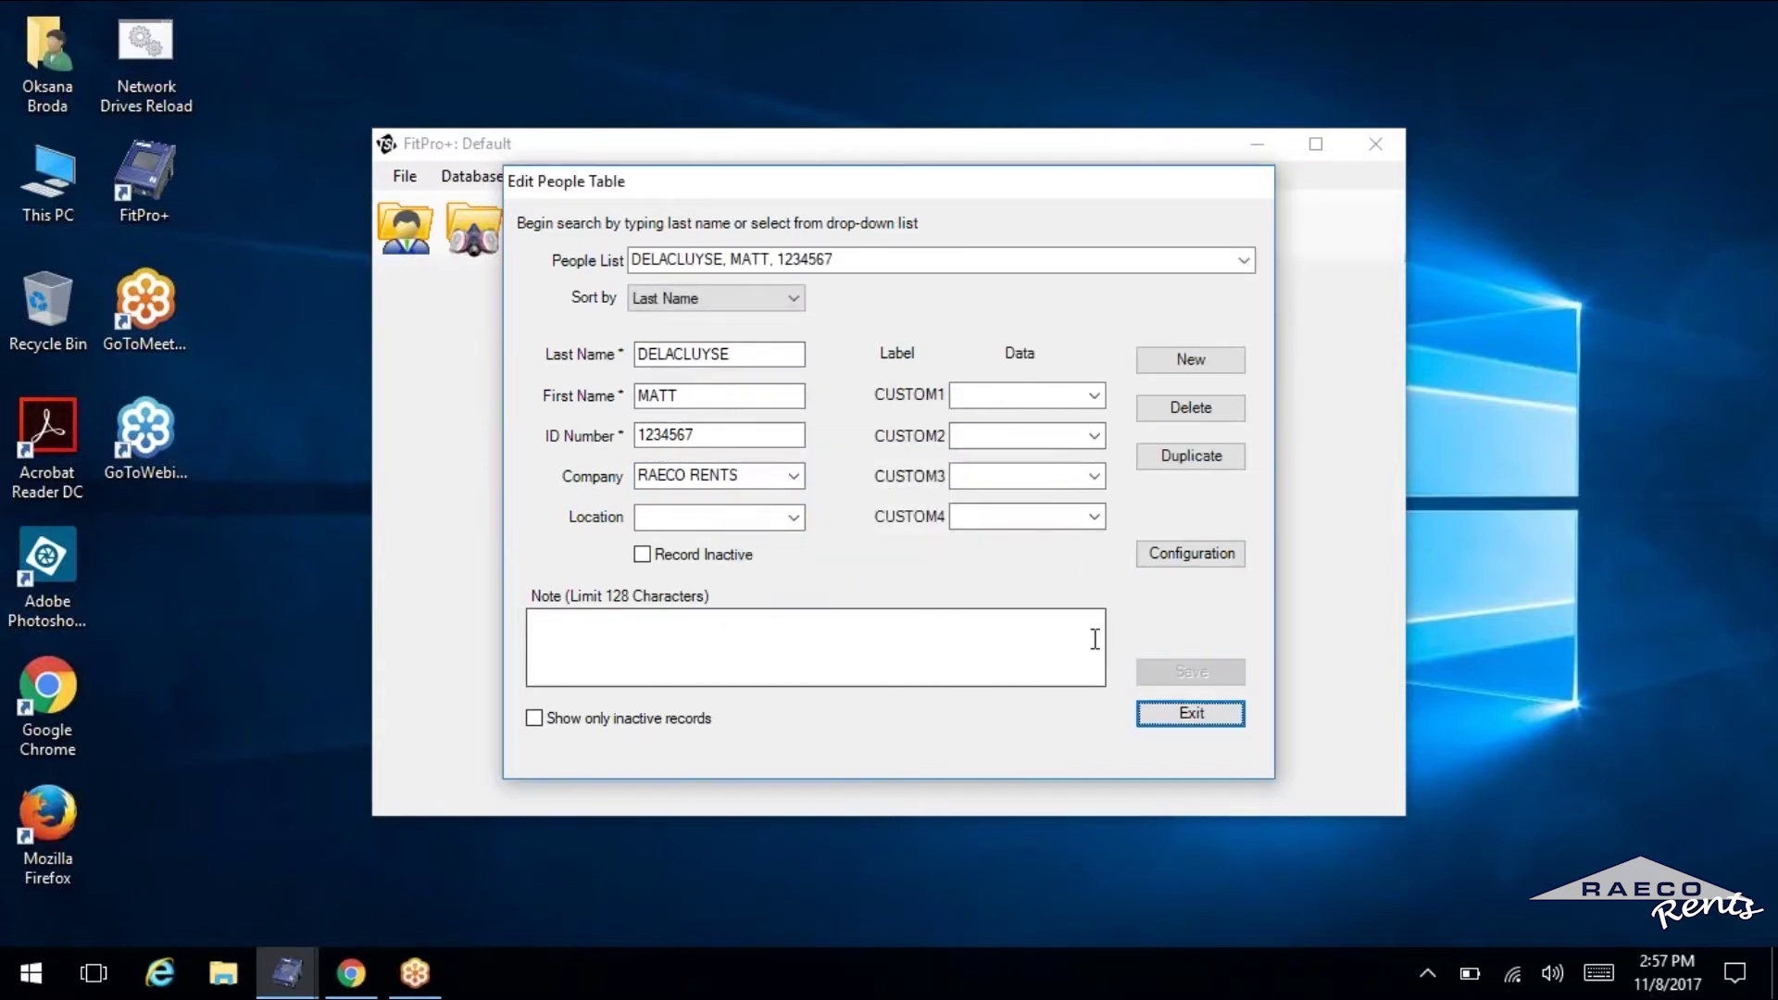
left_click(1196, 724)
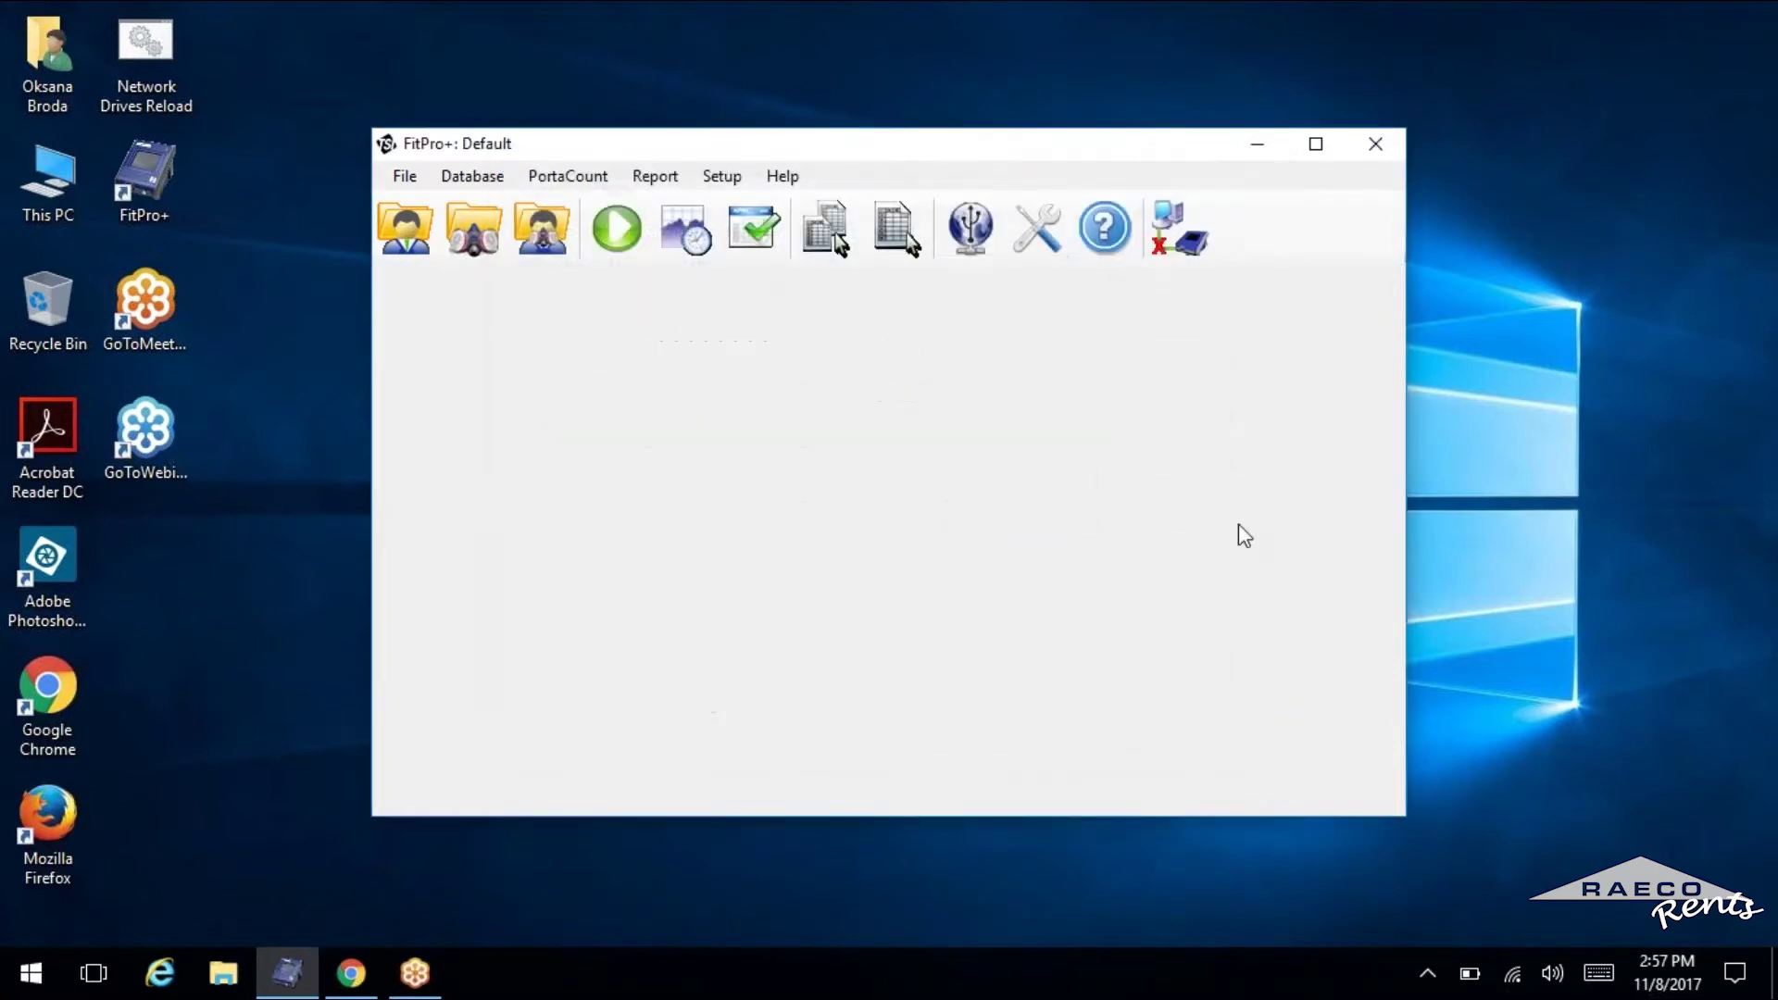
left_click(478, 183)
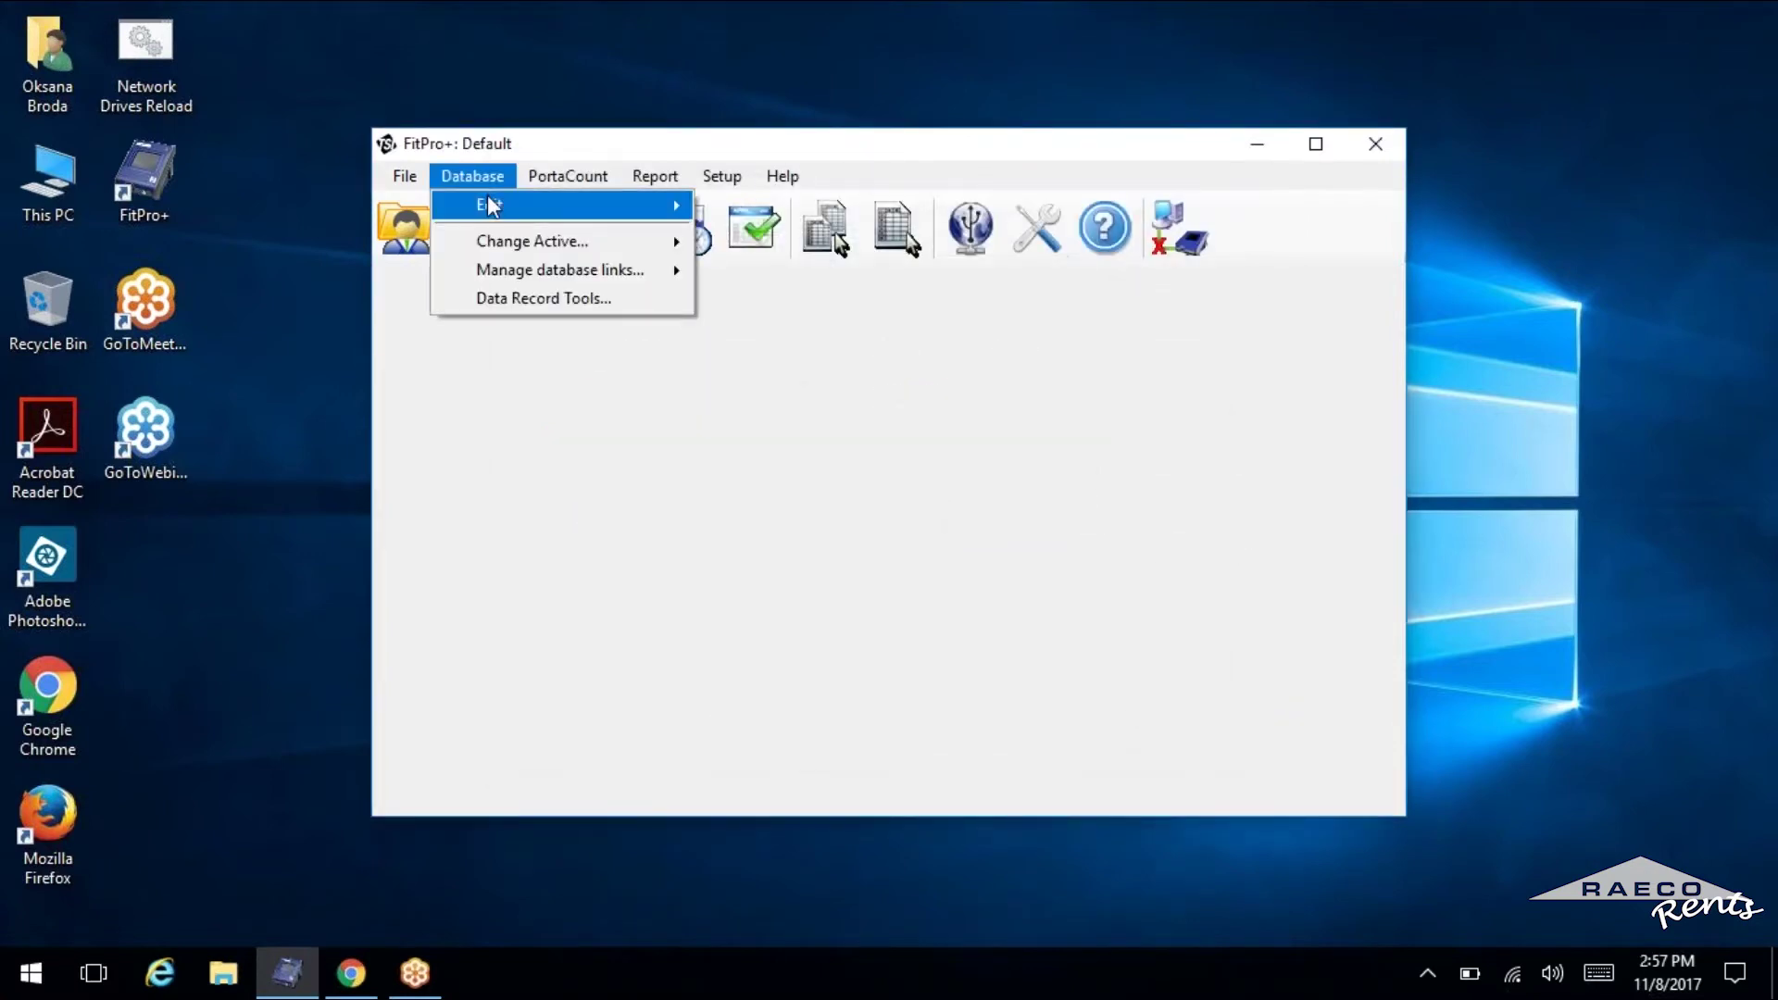
mouse_move(500, 204)
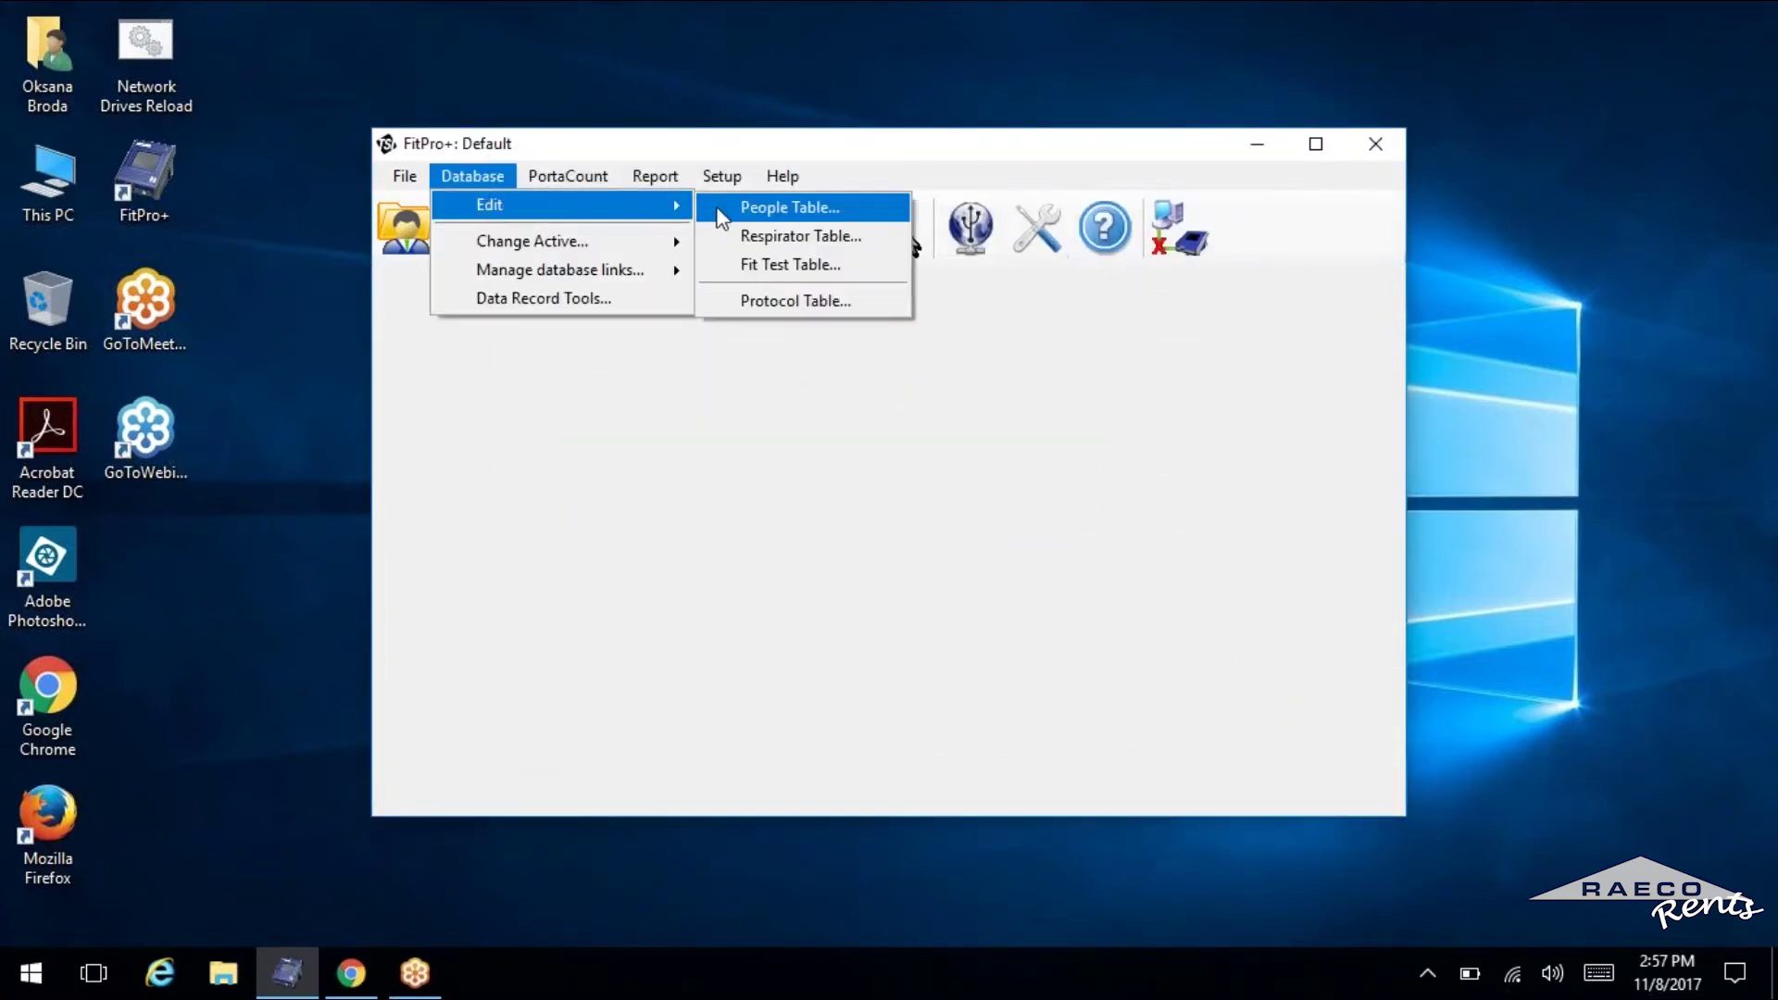
left_click(789, 208)
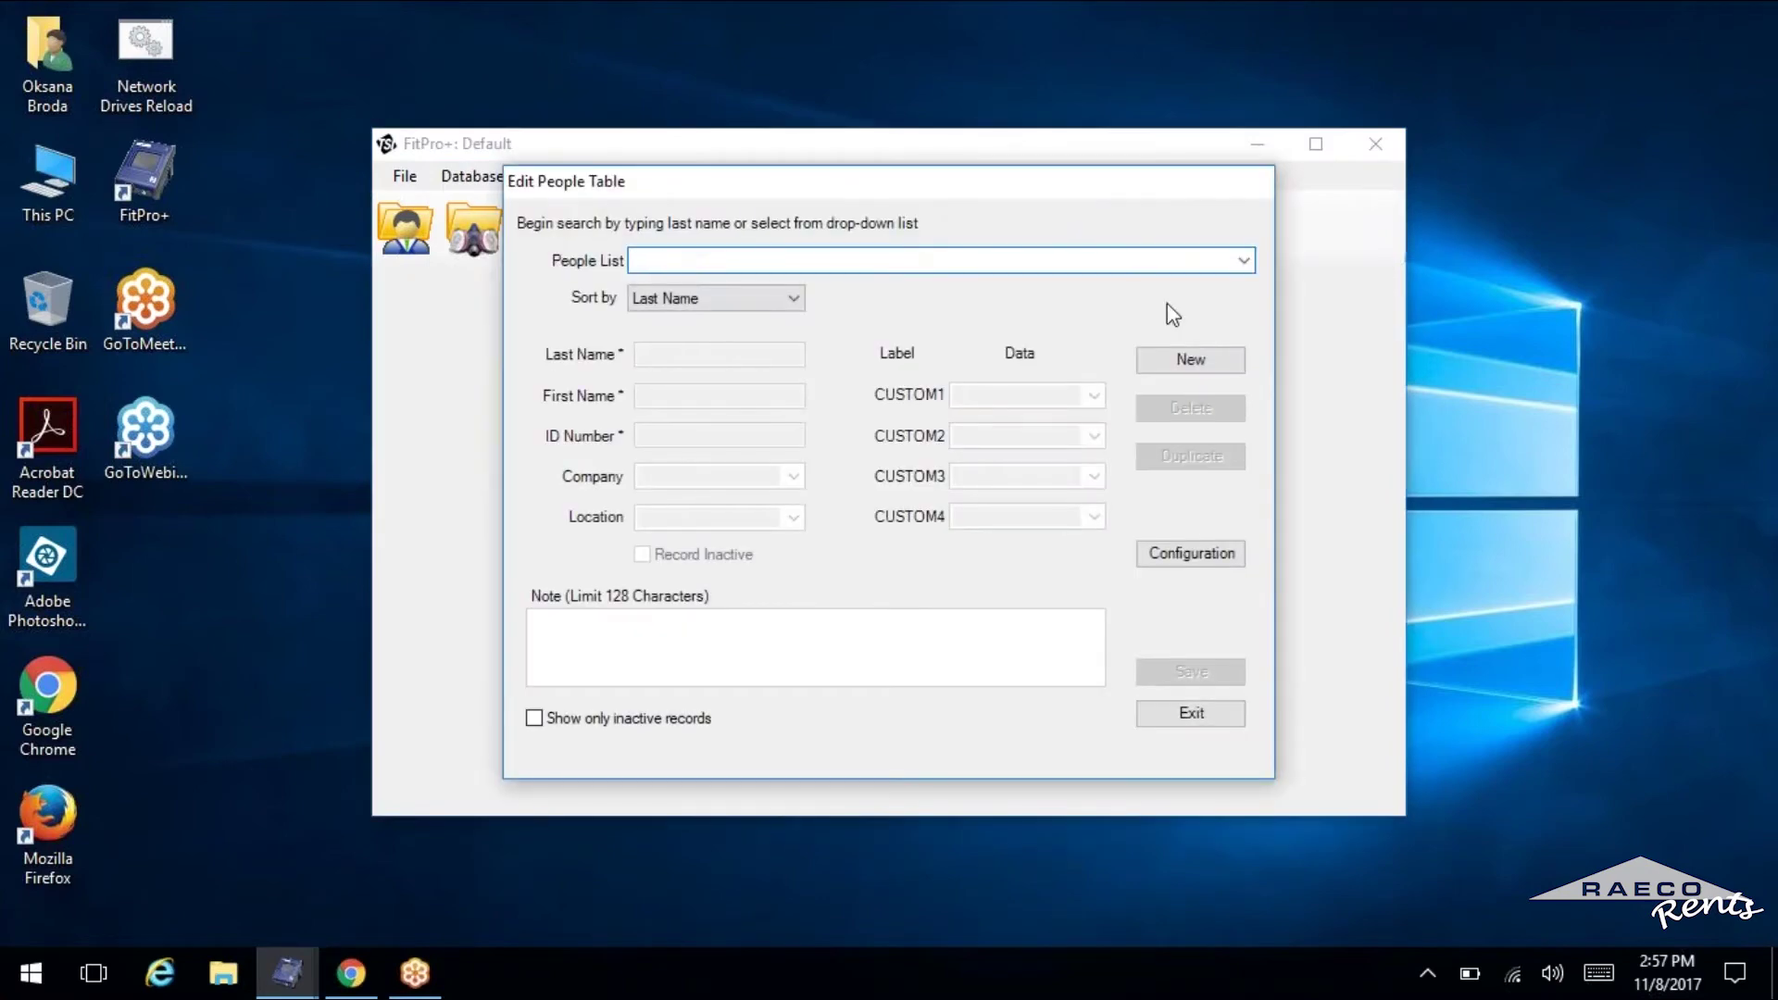
left_click(1244, 261)
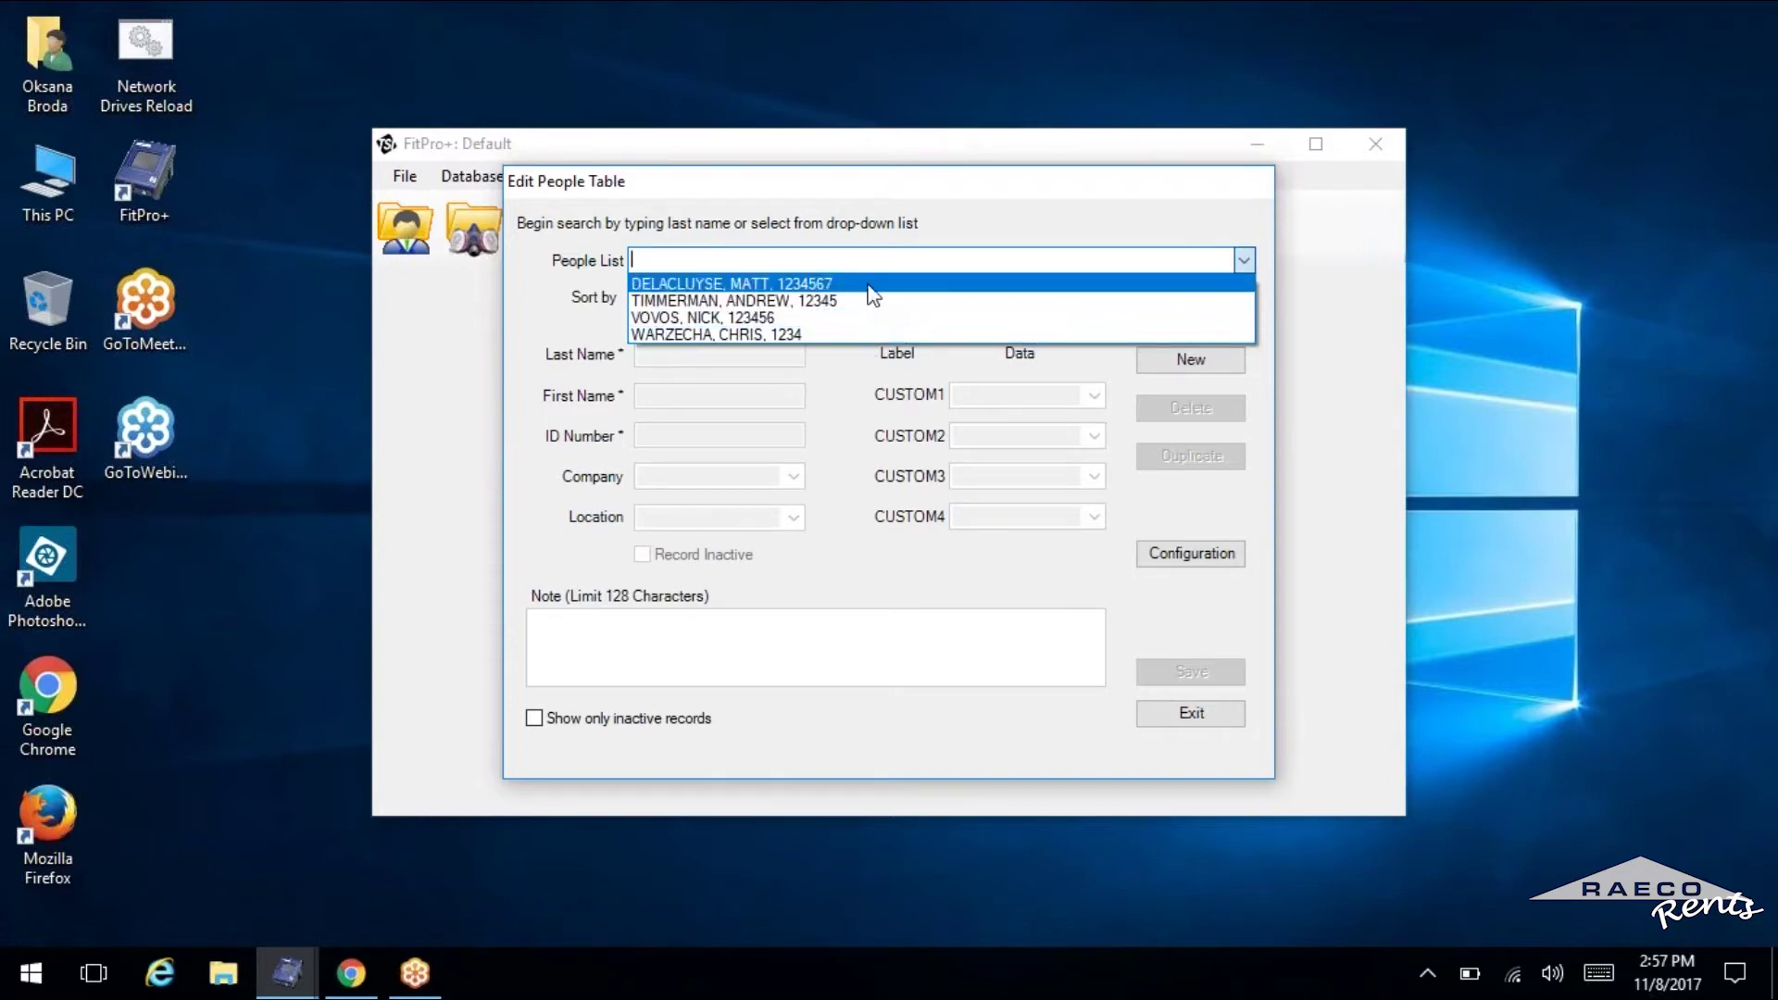
left_click(1096, 548)
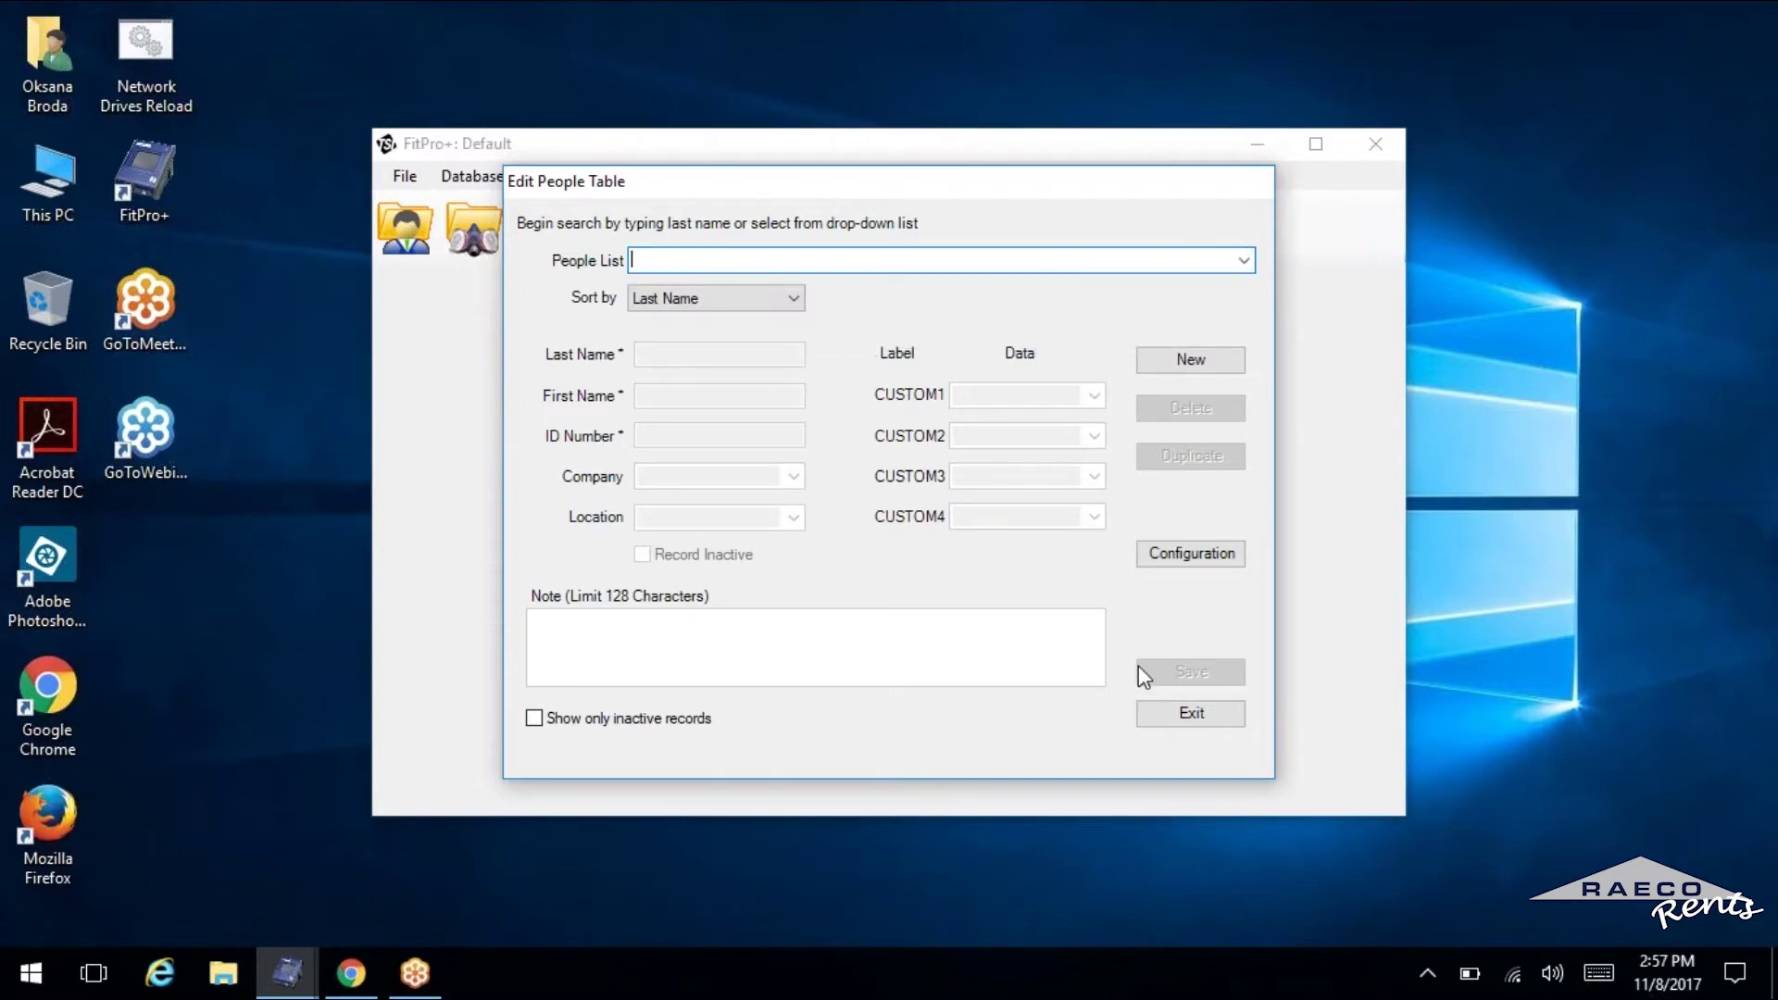
left_click(1163, 717)
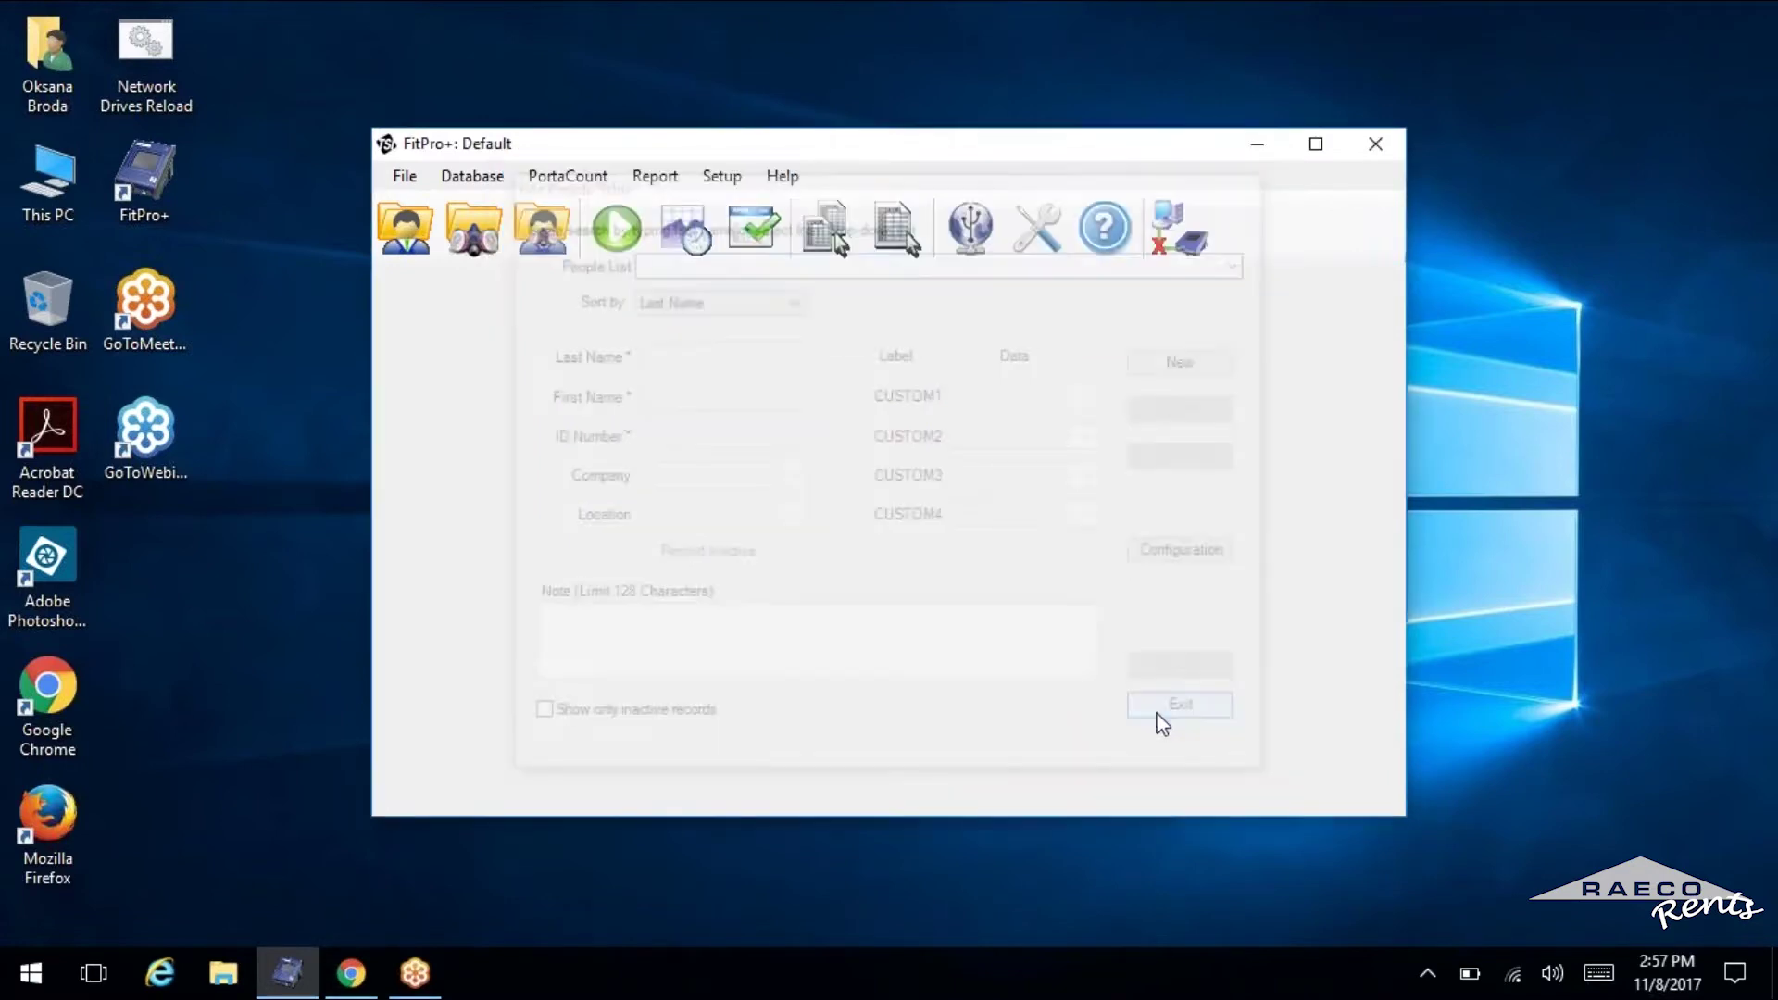
Open the Respirator Table editor and start a new respirator record
left_click(473, 176)
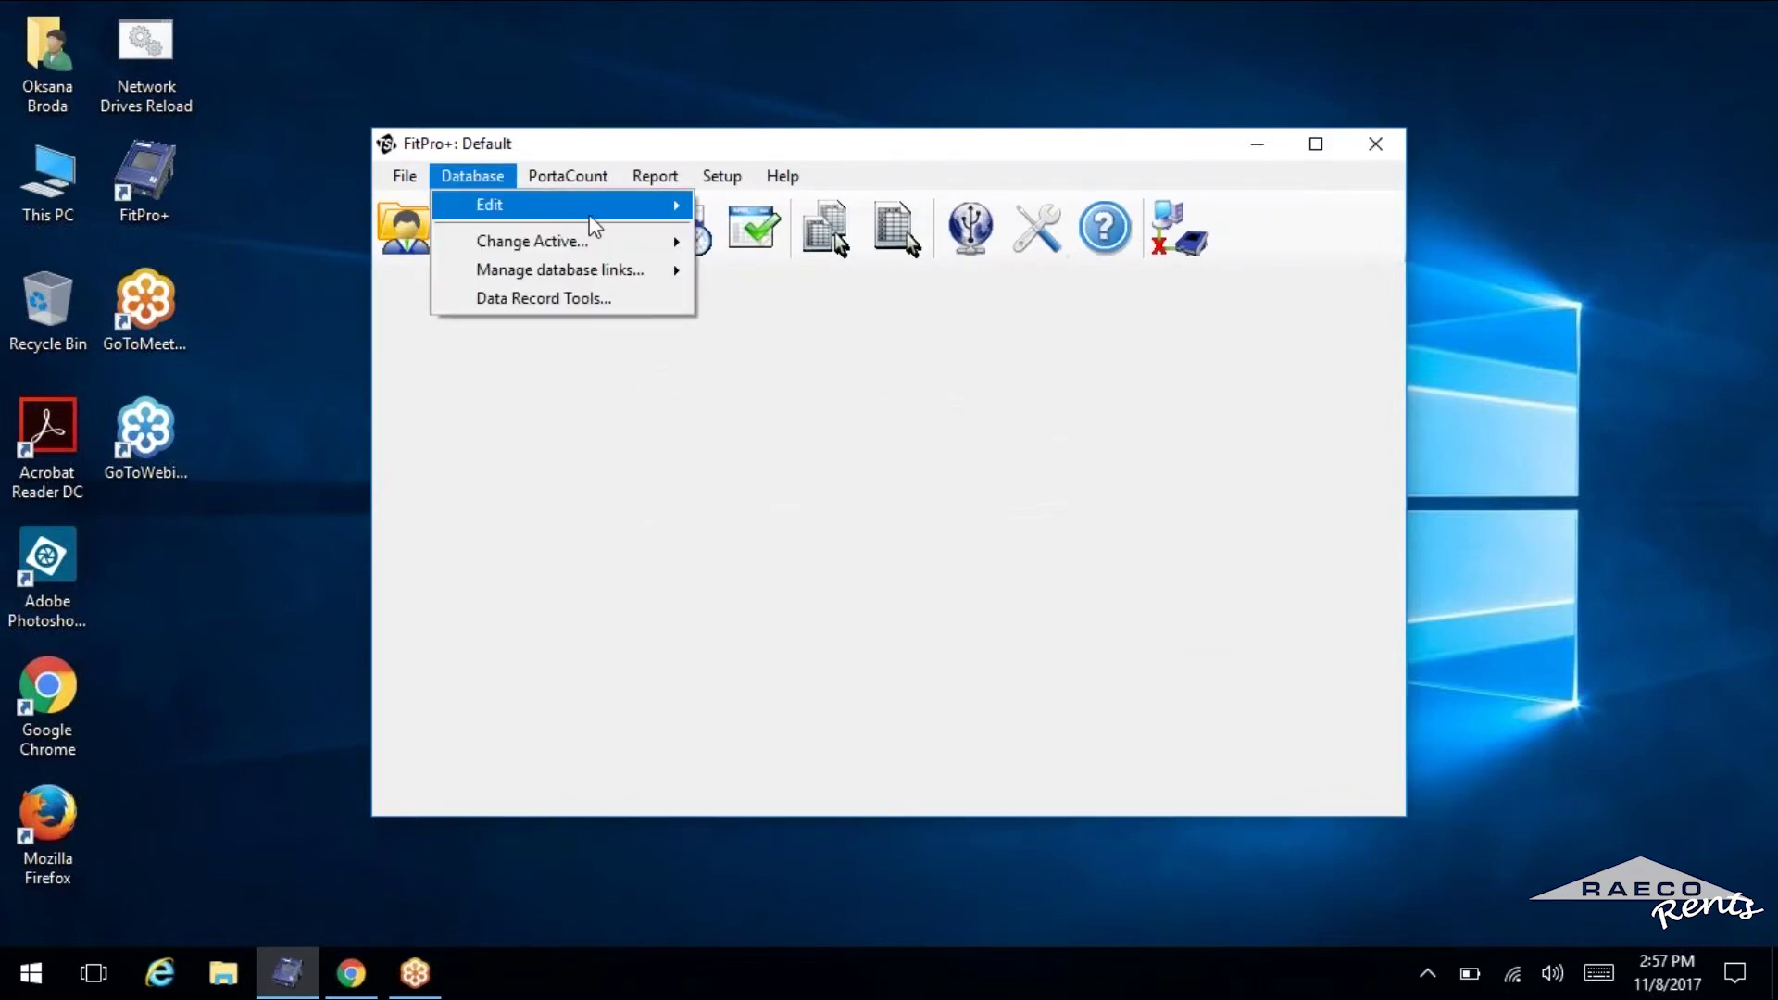
mouse_move(650, 215)
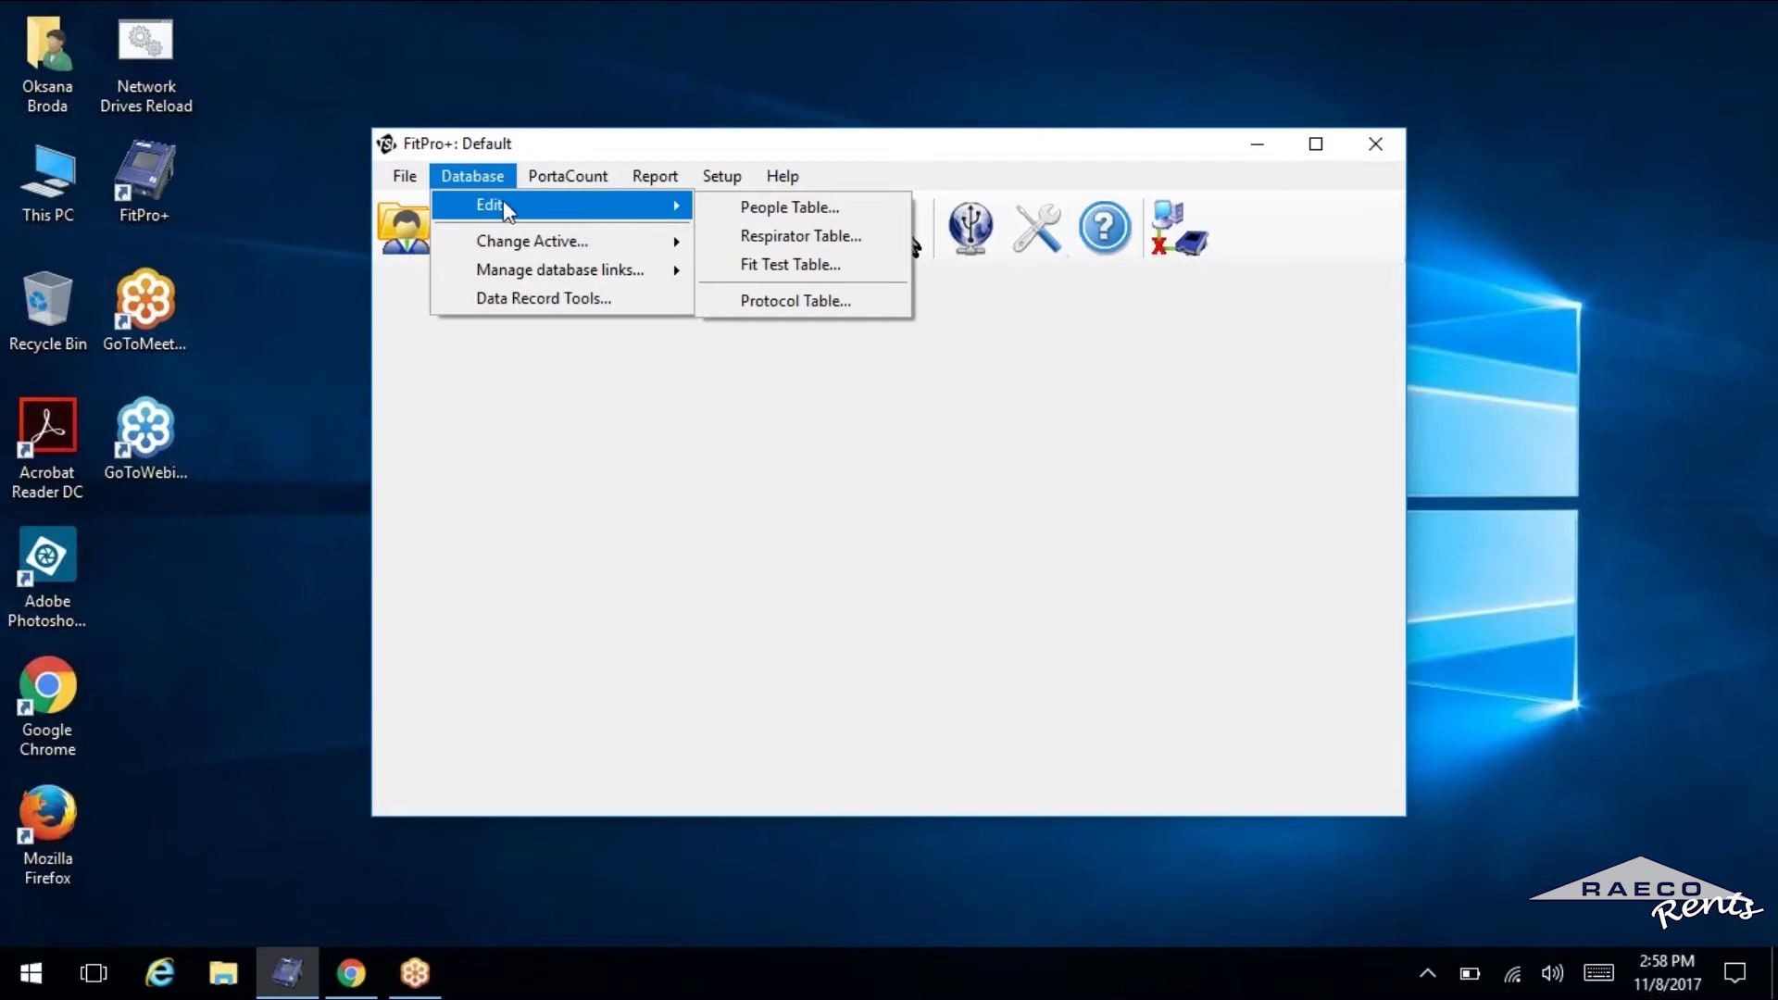
left_click(761, 239)
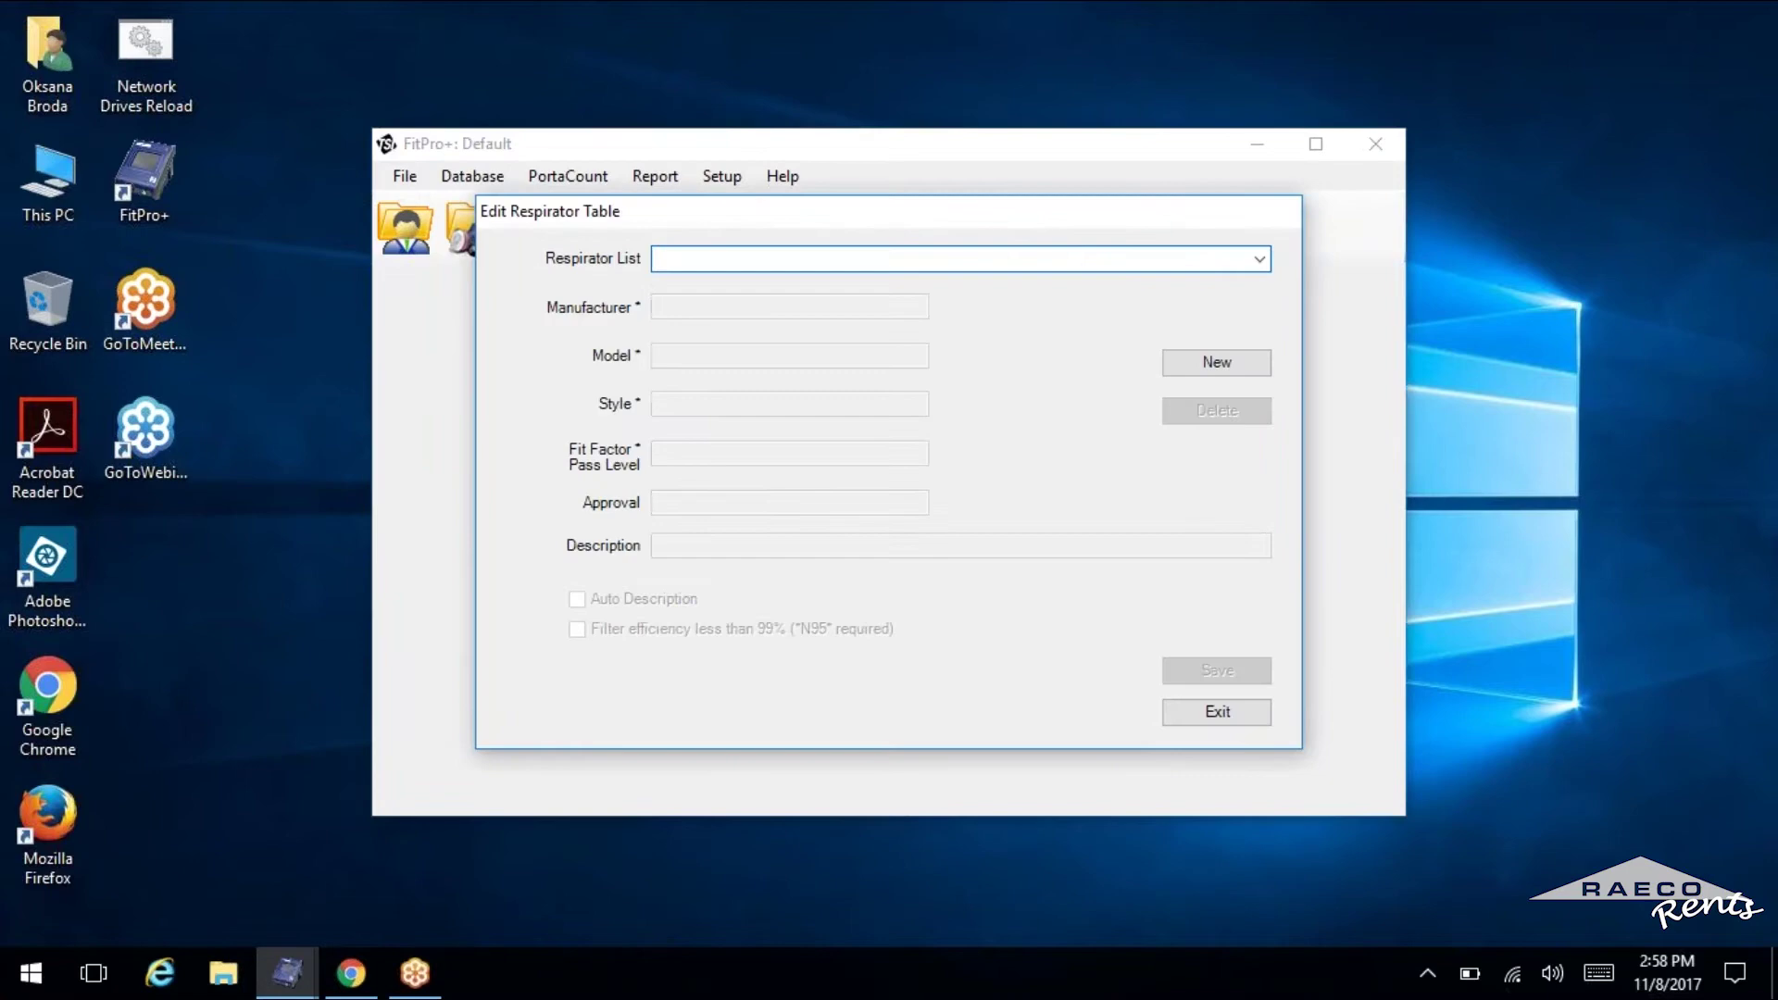
left_click(1261, 261)
left_click(1206, 270)
left_click(1216, 364)
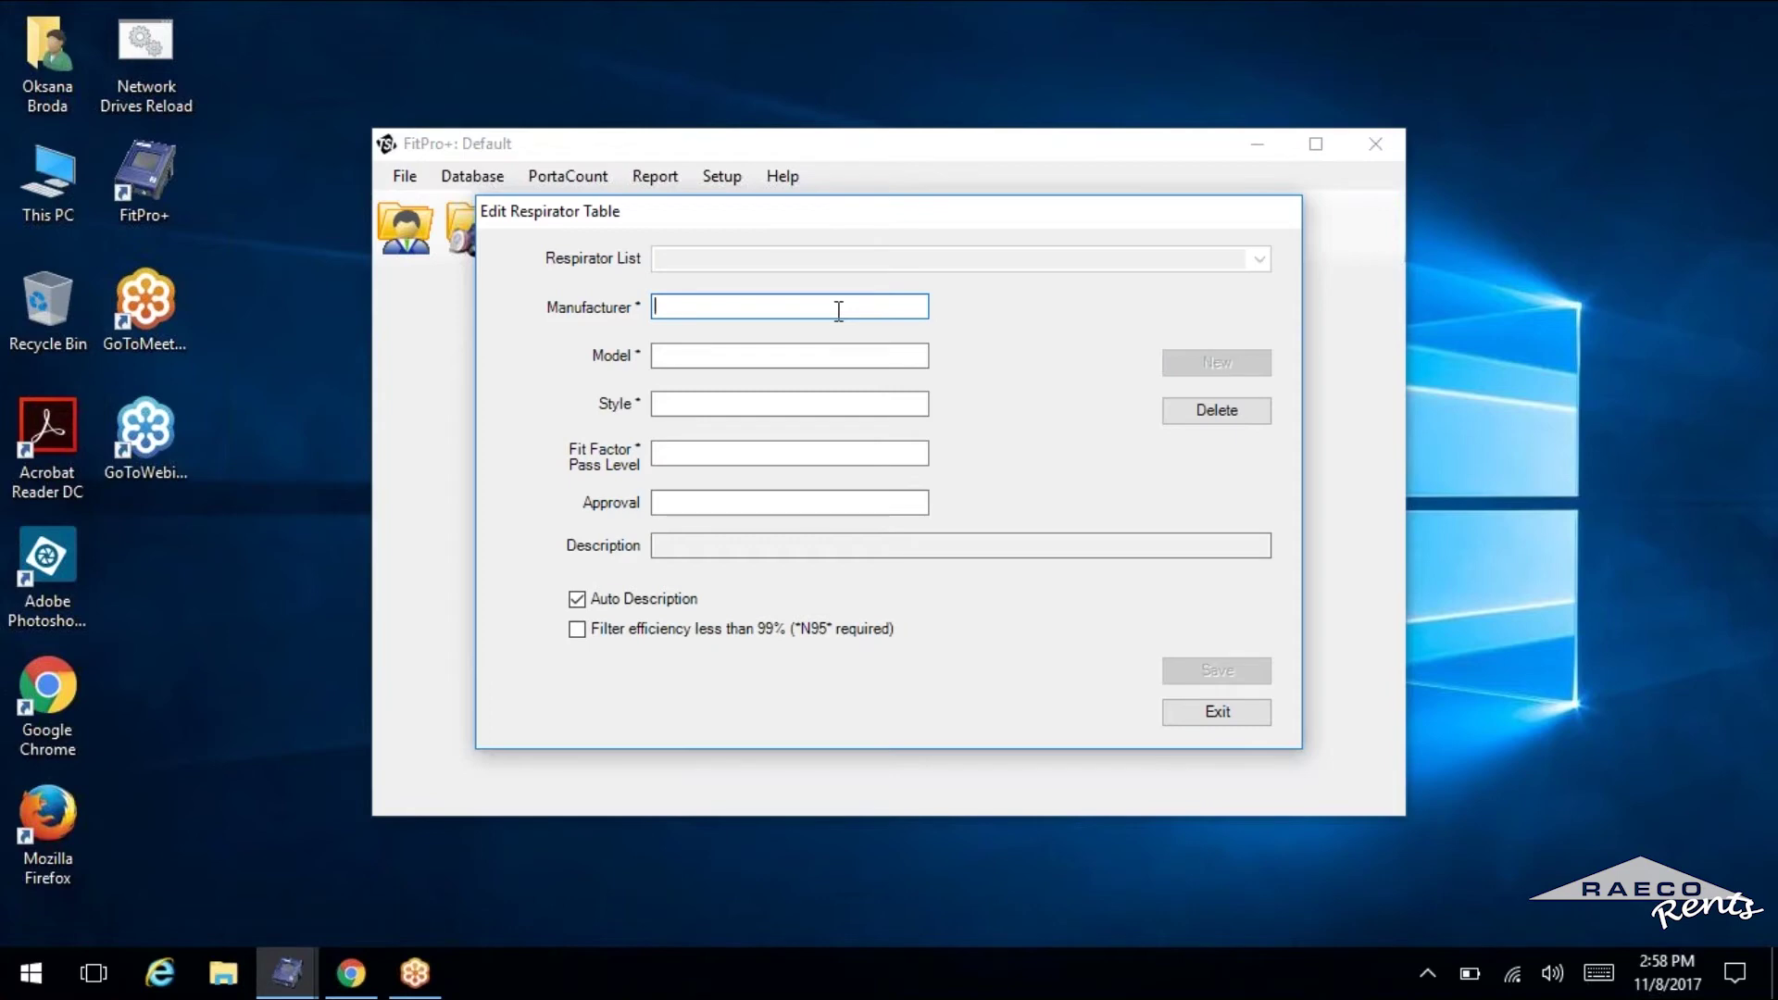
Enter manufacturer SCOTT, model AV-2000, style HALF FACE, pass level 100 and approval JM
type("SCOTT")
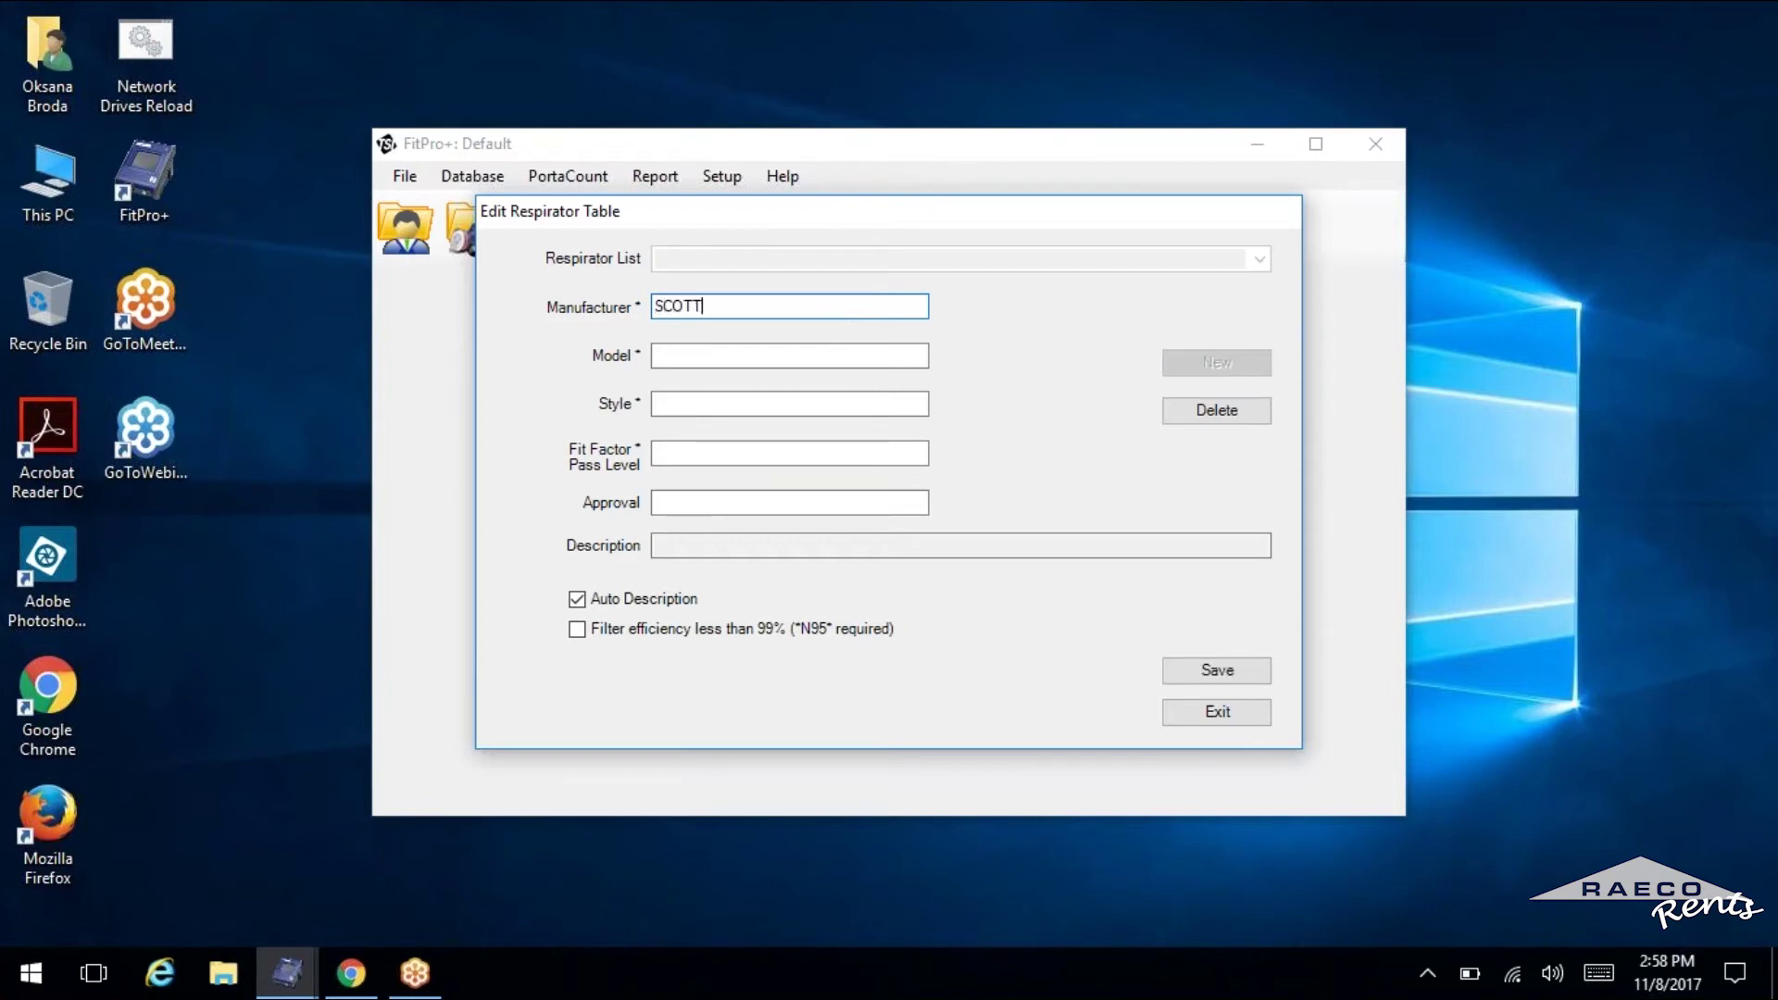
key("Tab")
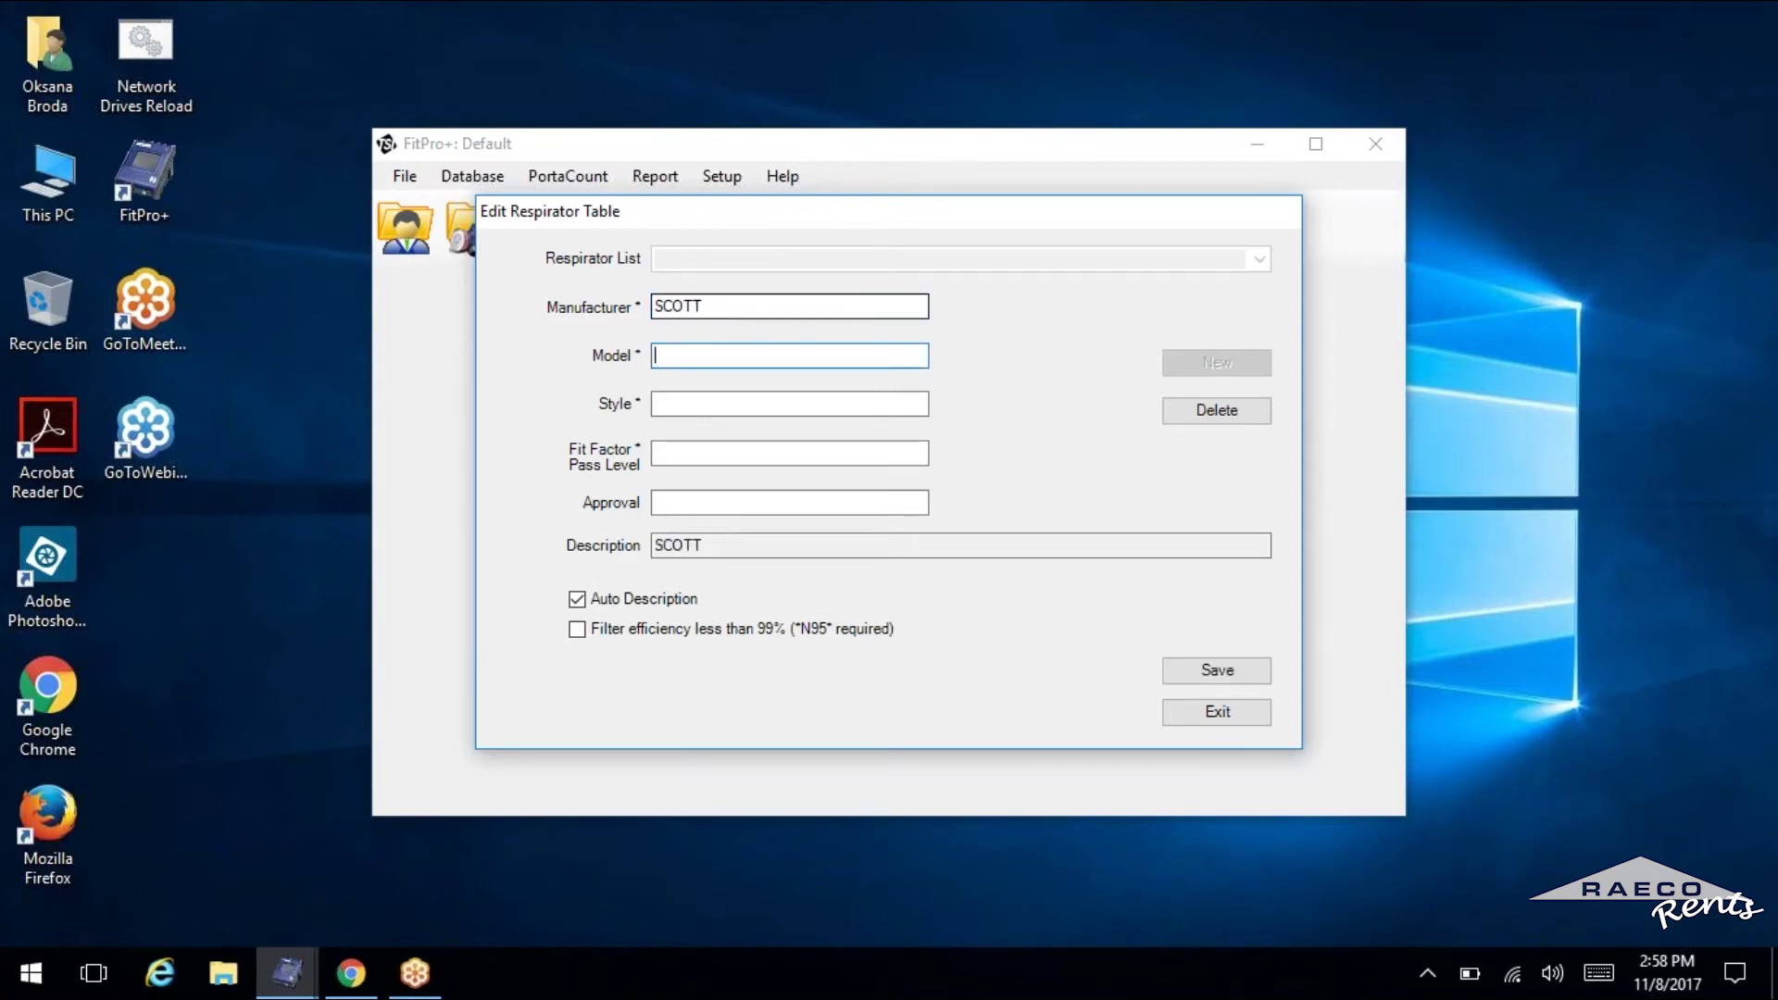
type("AV-2000")
key("Tab")
type("HA")
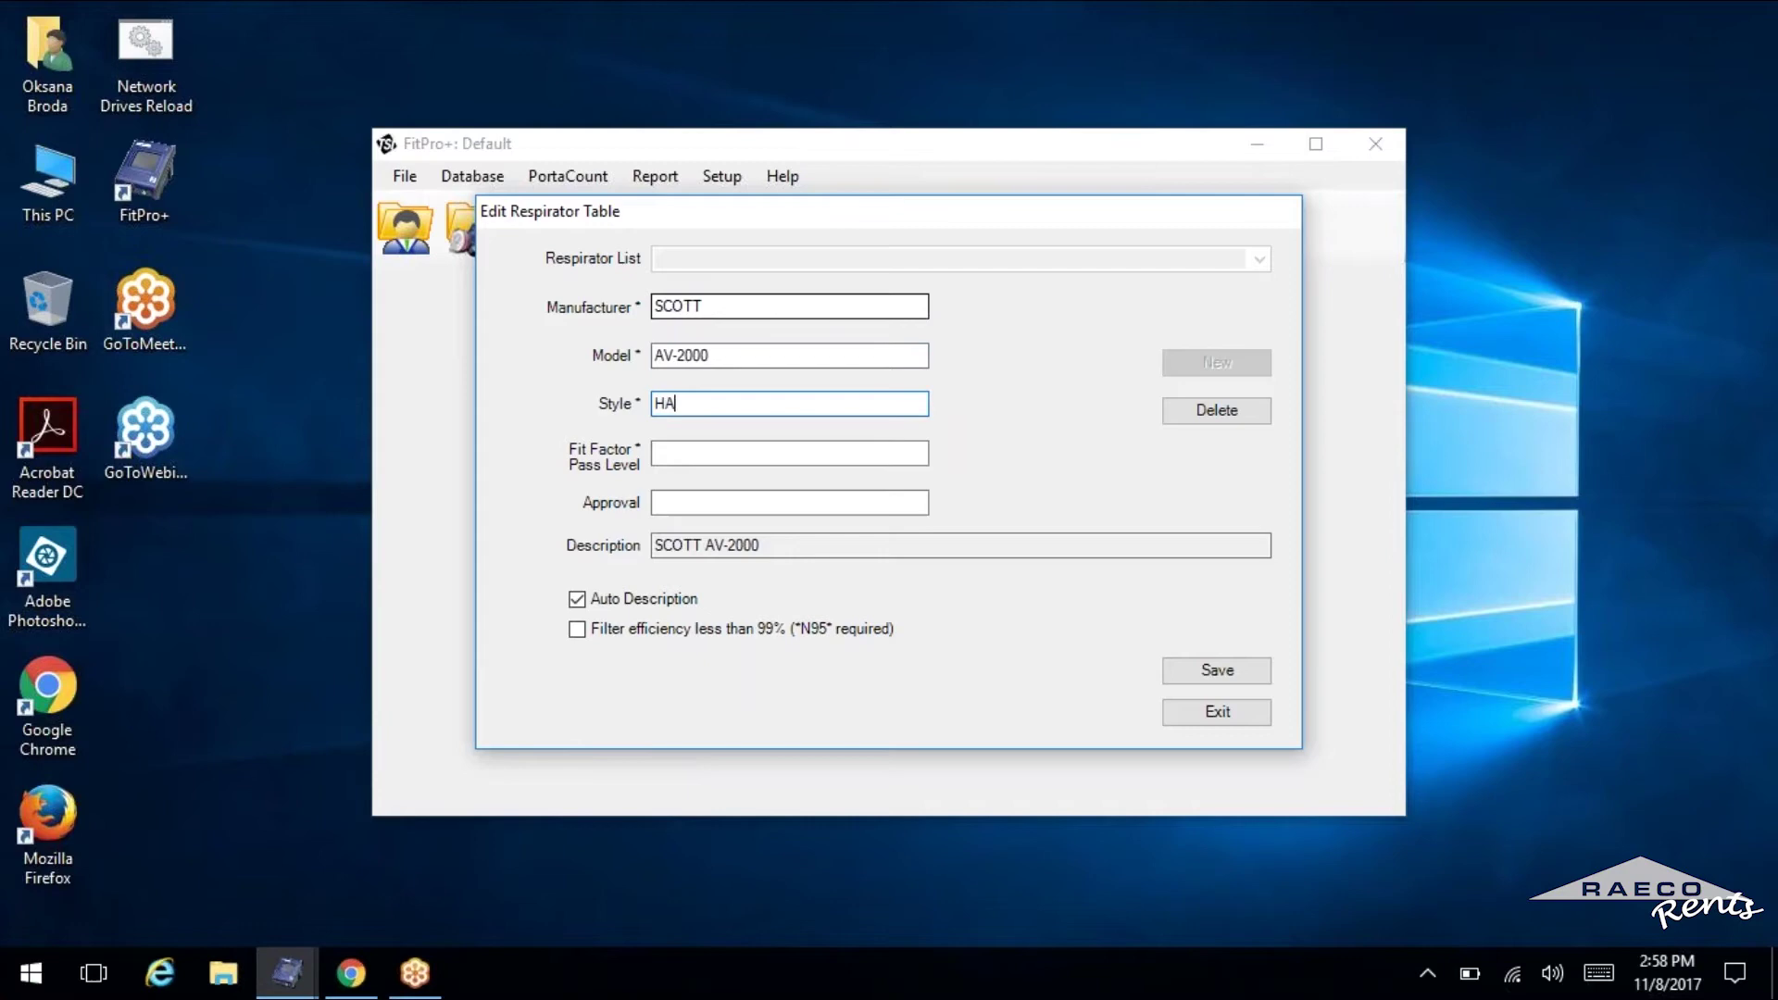
type("LF FACE")
left_click(789, 452)
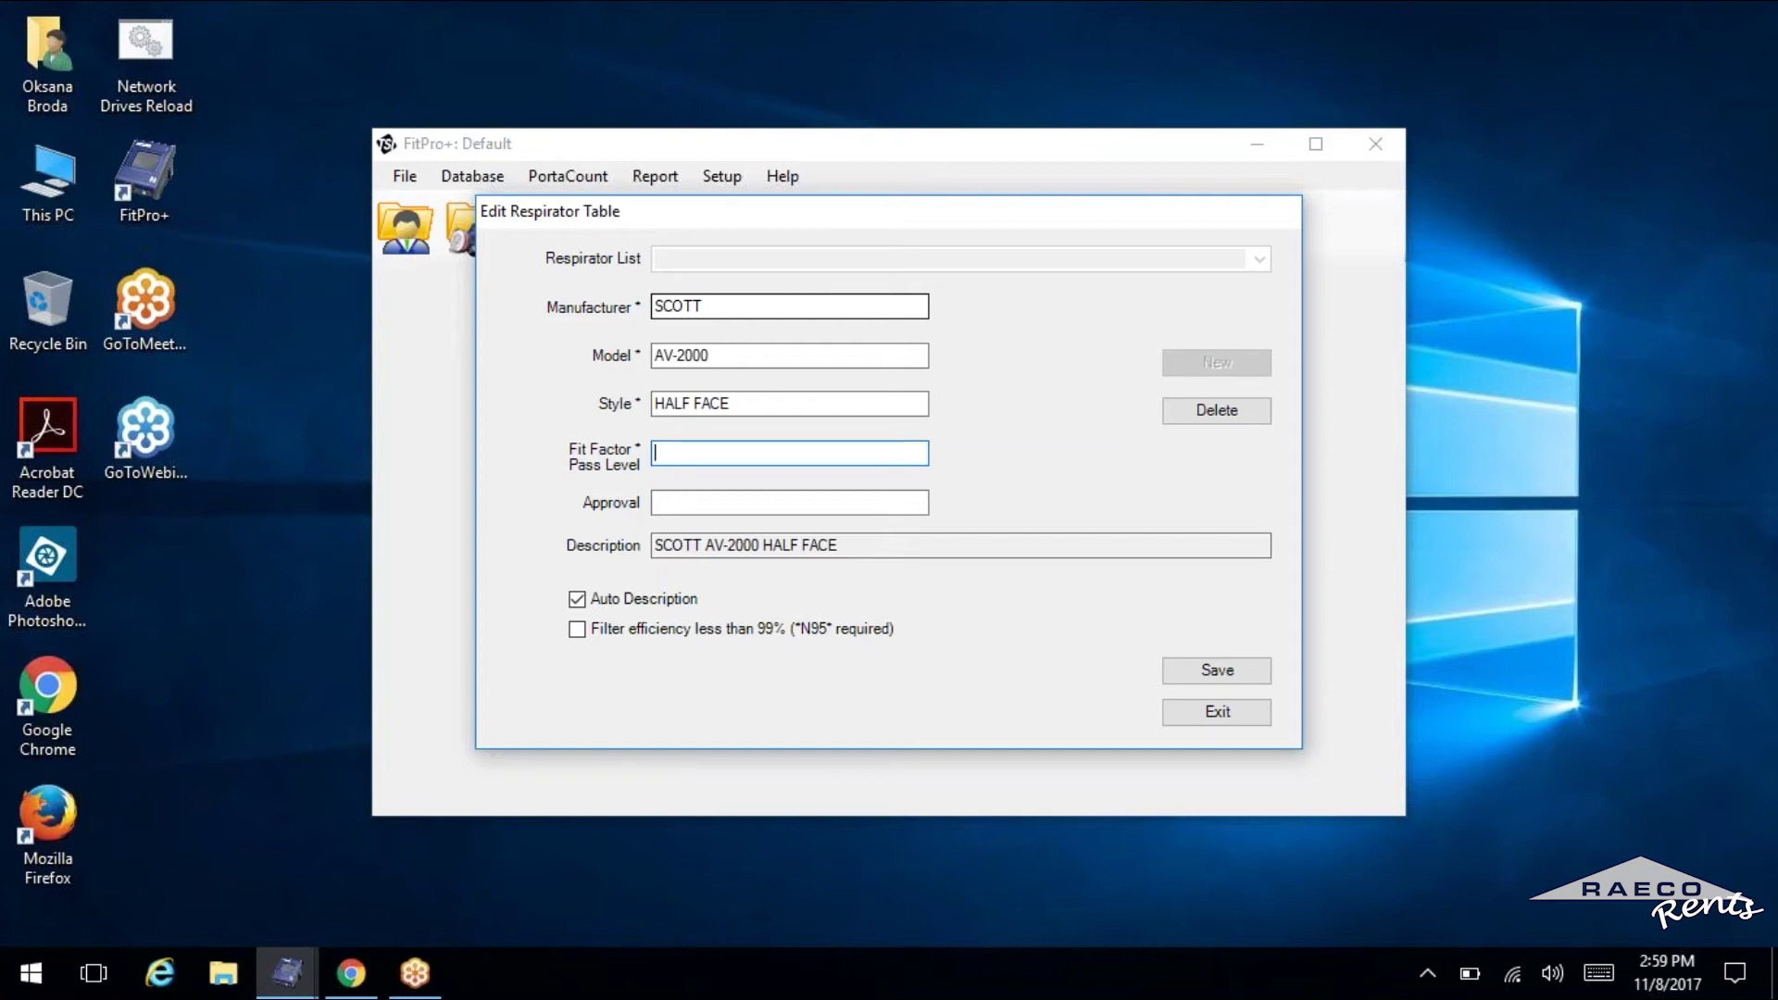
type("100")
left_click(781, 507)
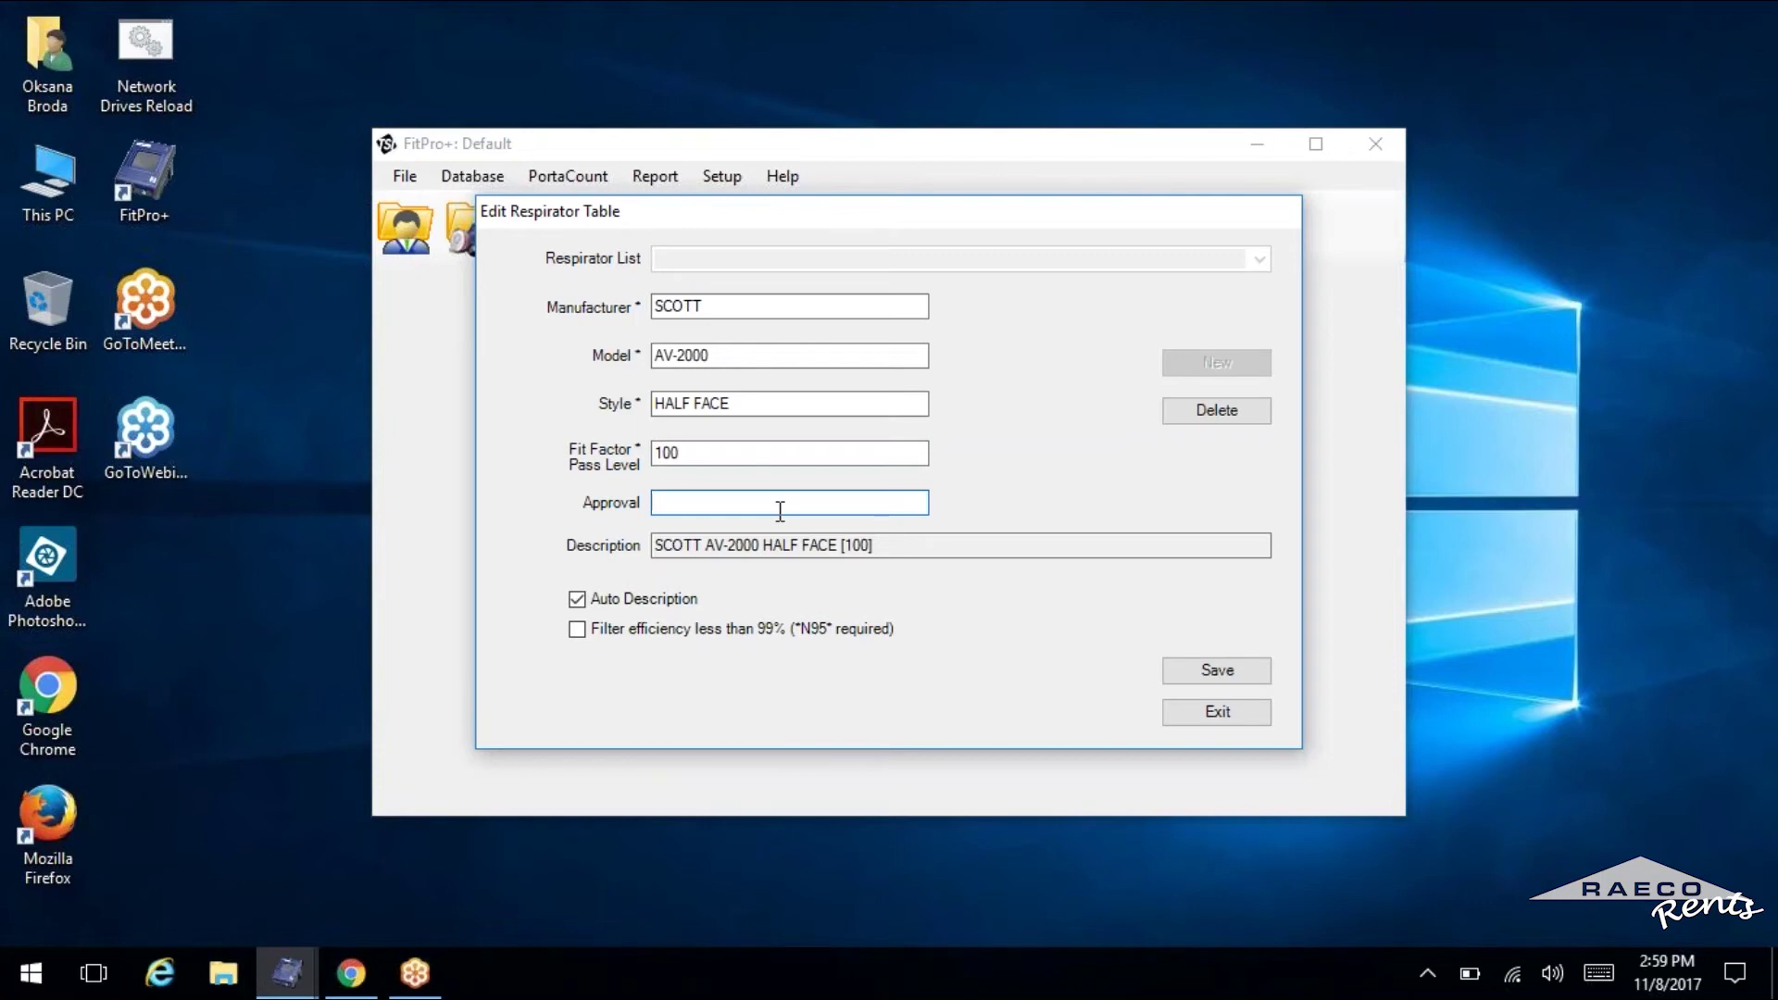
type("JM")
Save and confirm the new respirator record, then close the editor
left_click(1215, 674)
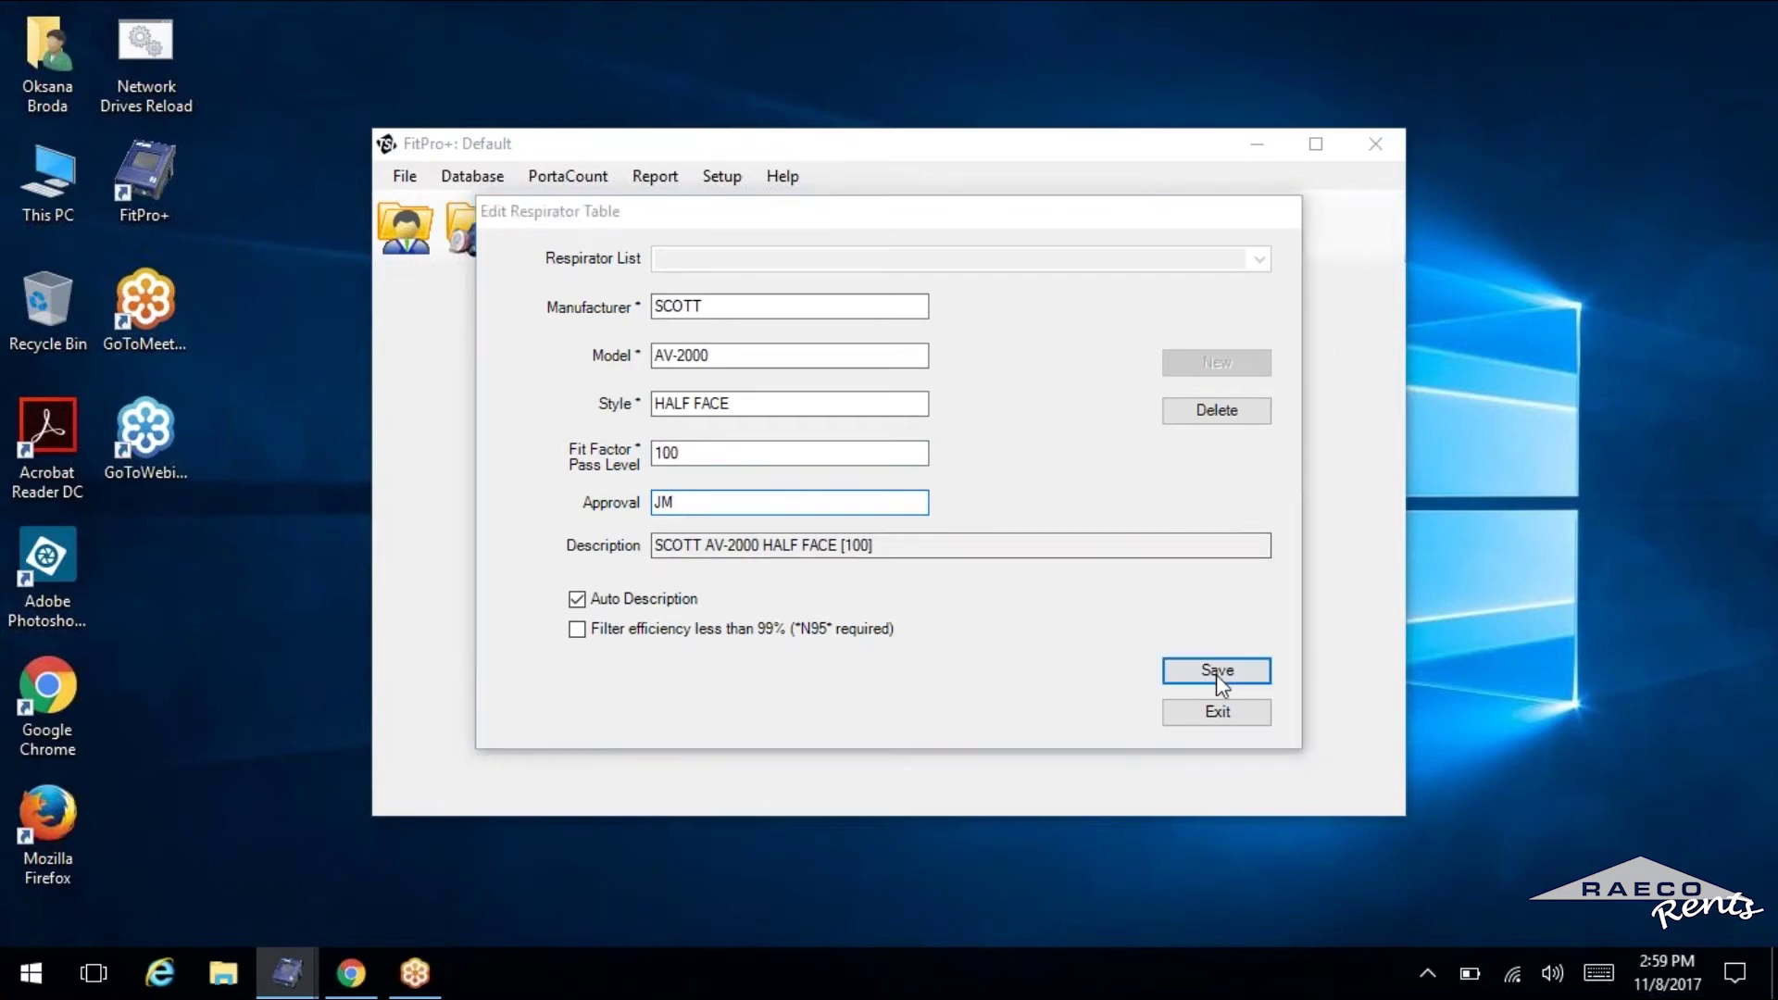
left_click(836, 582)
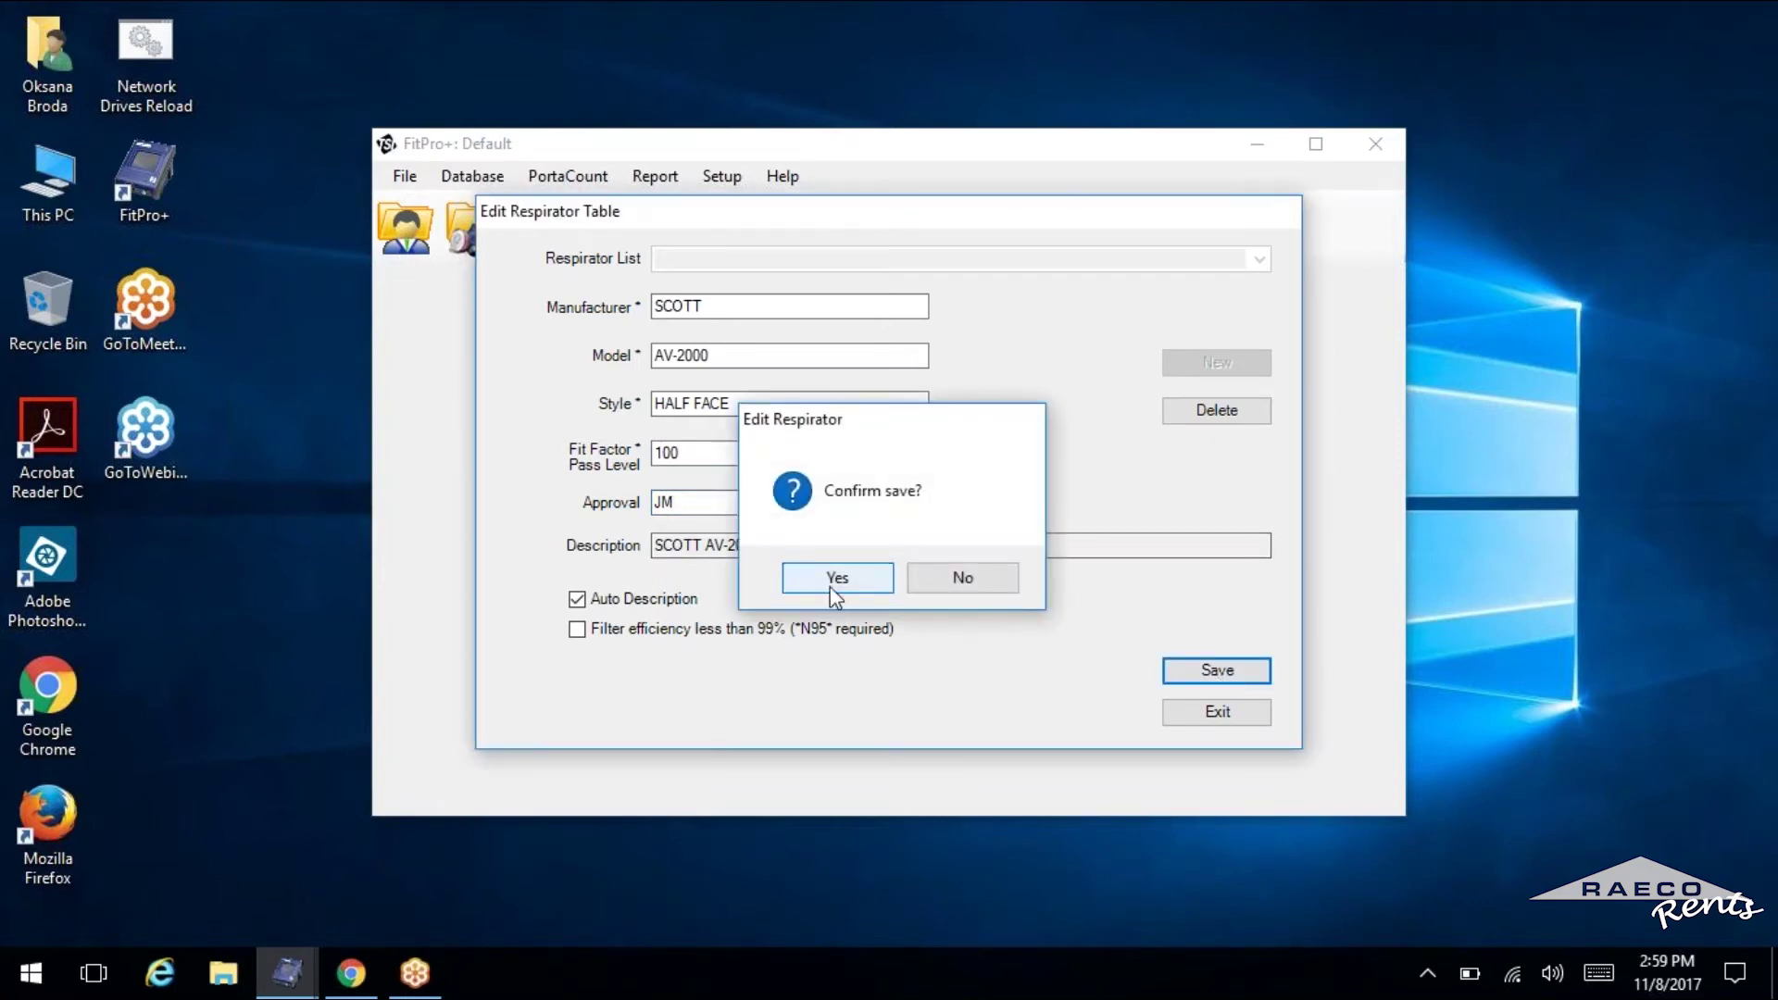
left_click(1216, 712)
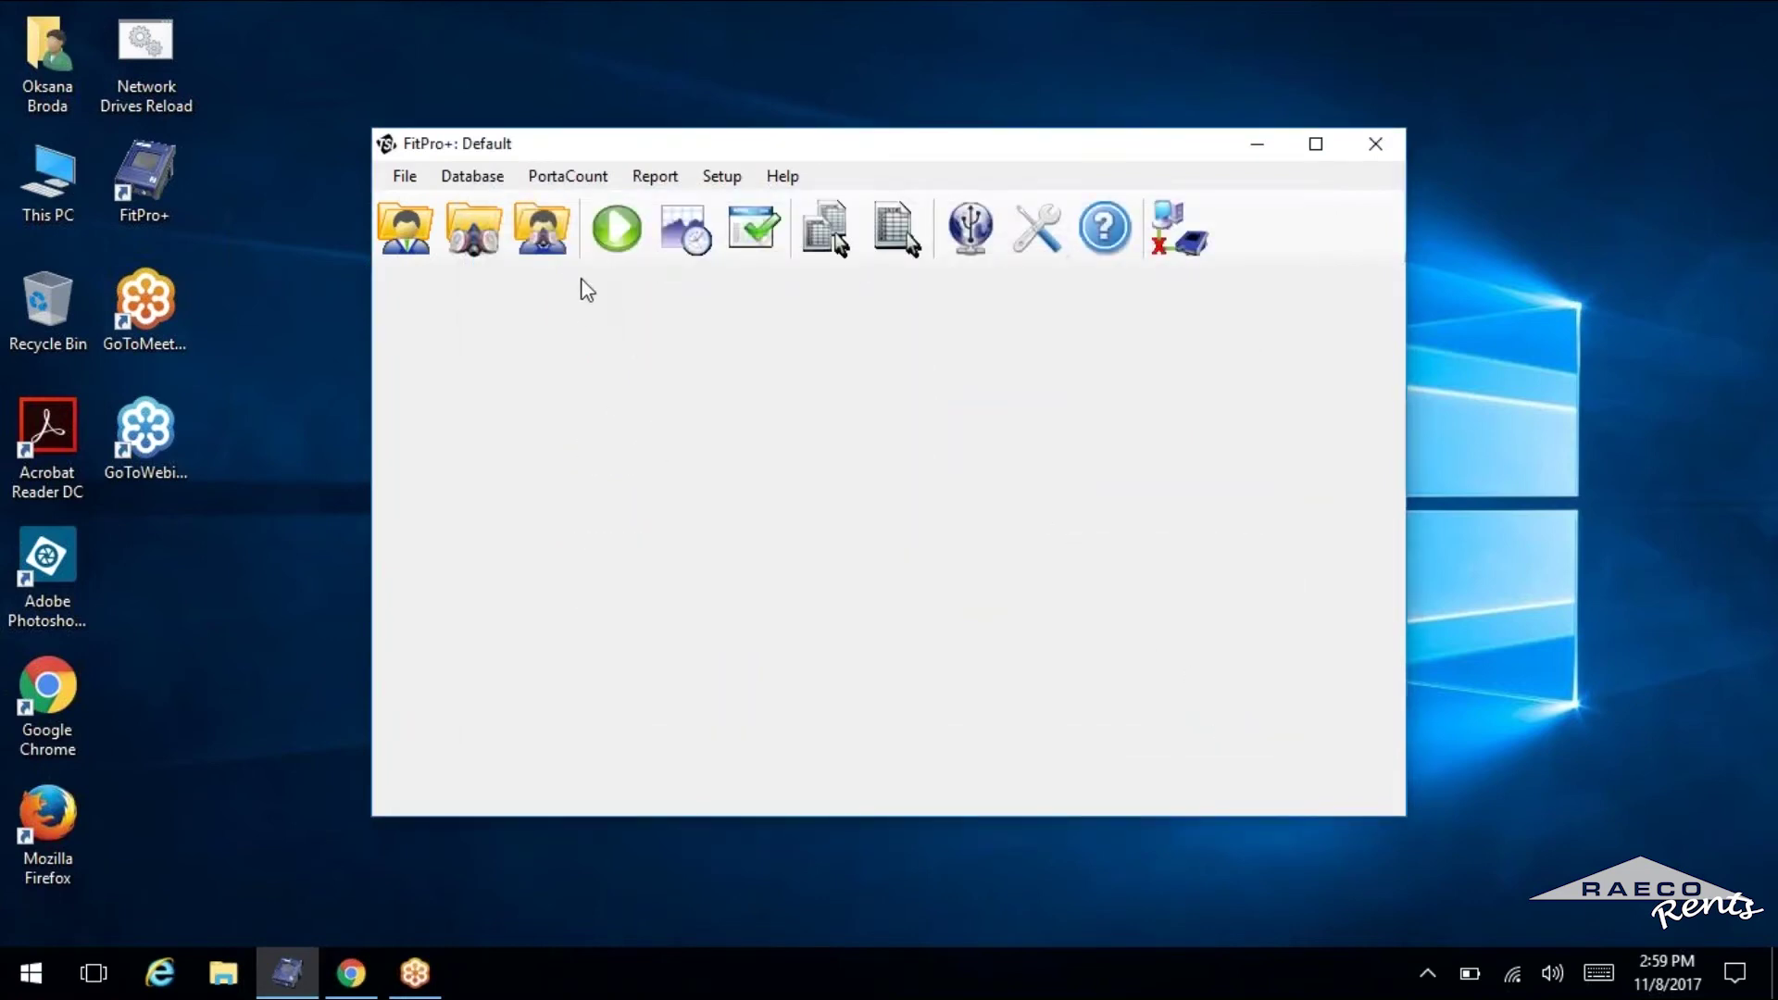
left_click(483, 177)
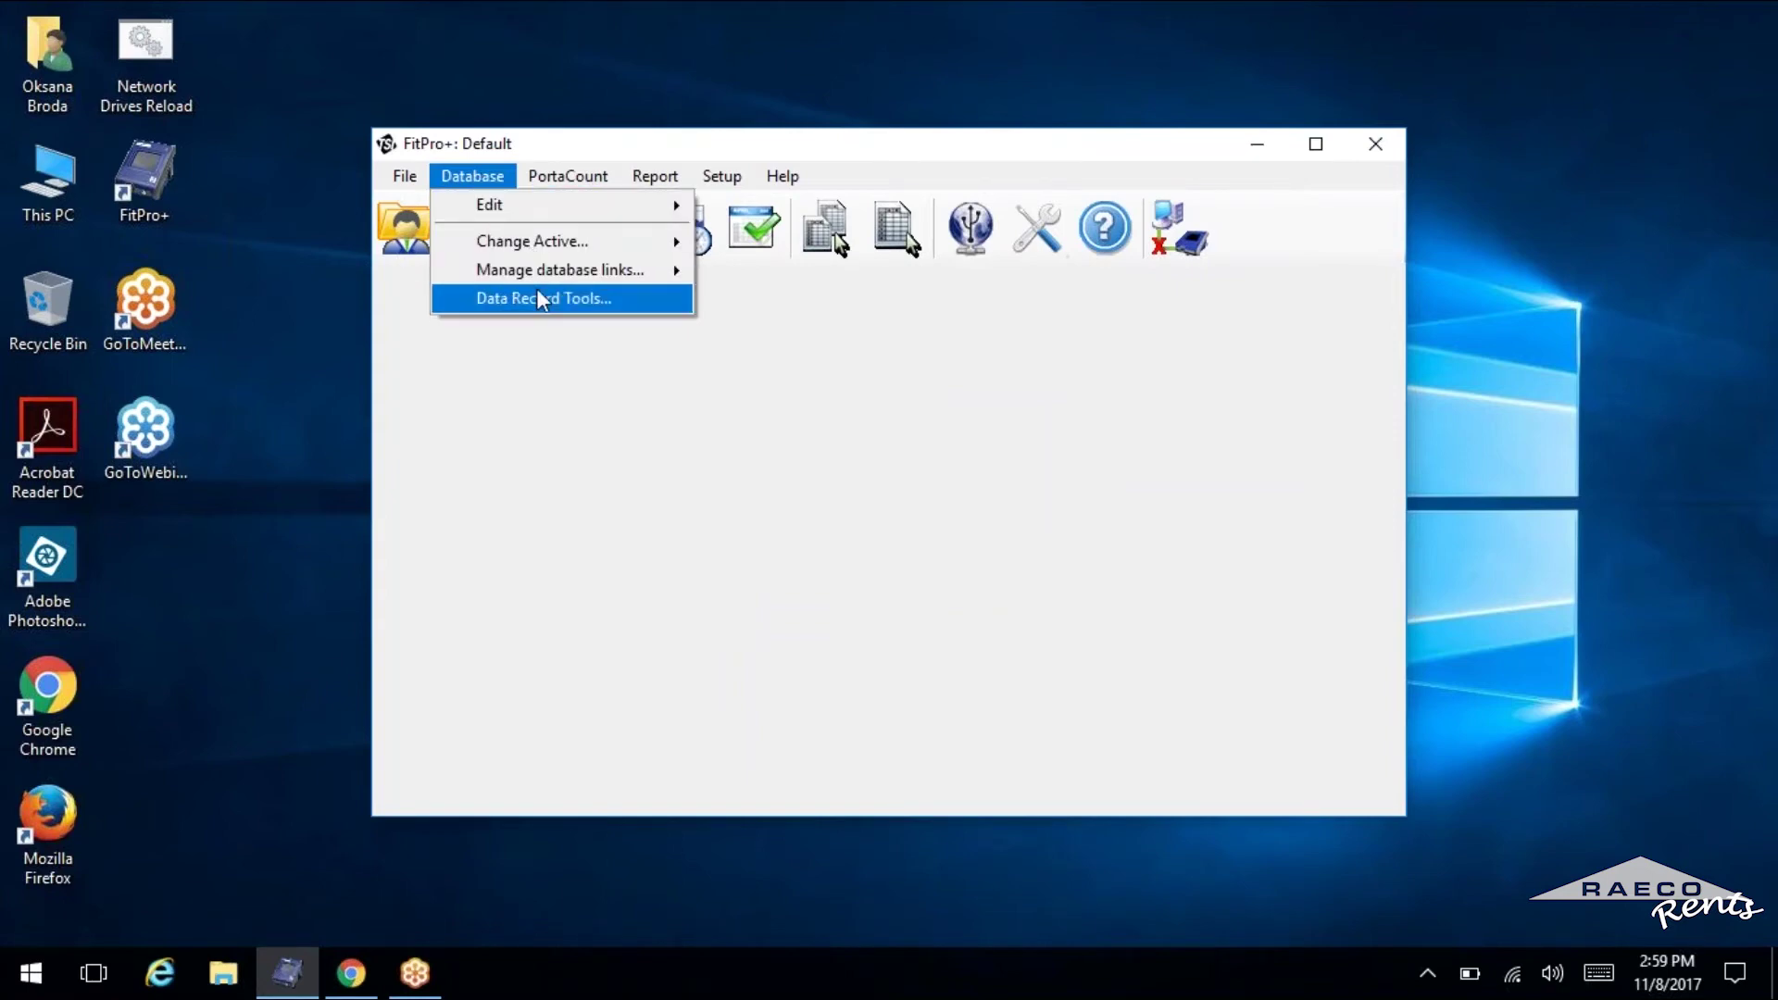
Open Data Record Tools with the Default database as source and scroll the People records grid
left_click(543, 298)
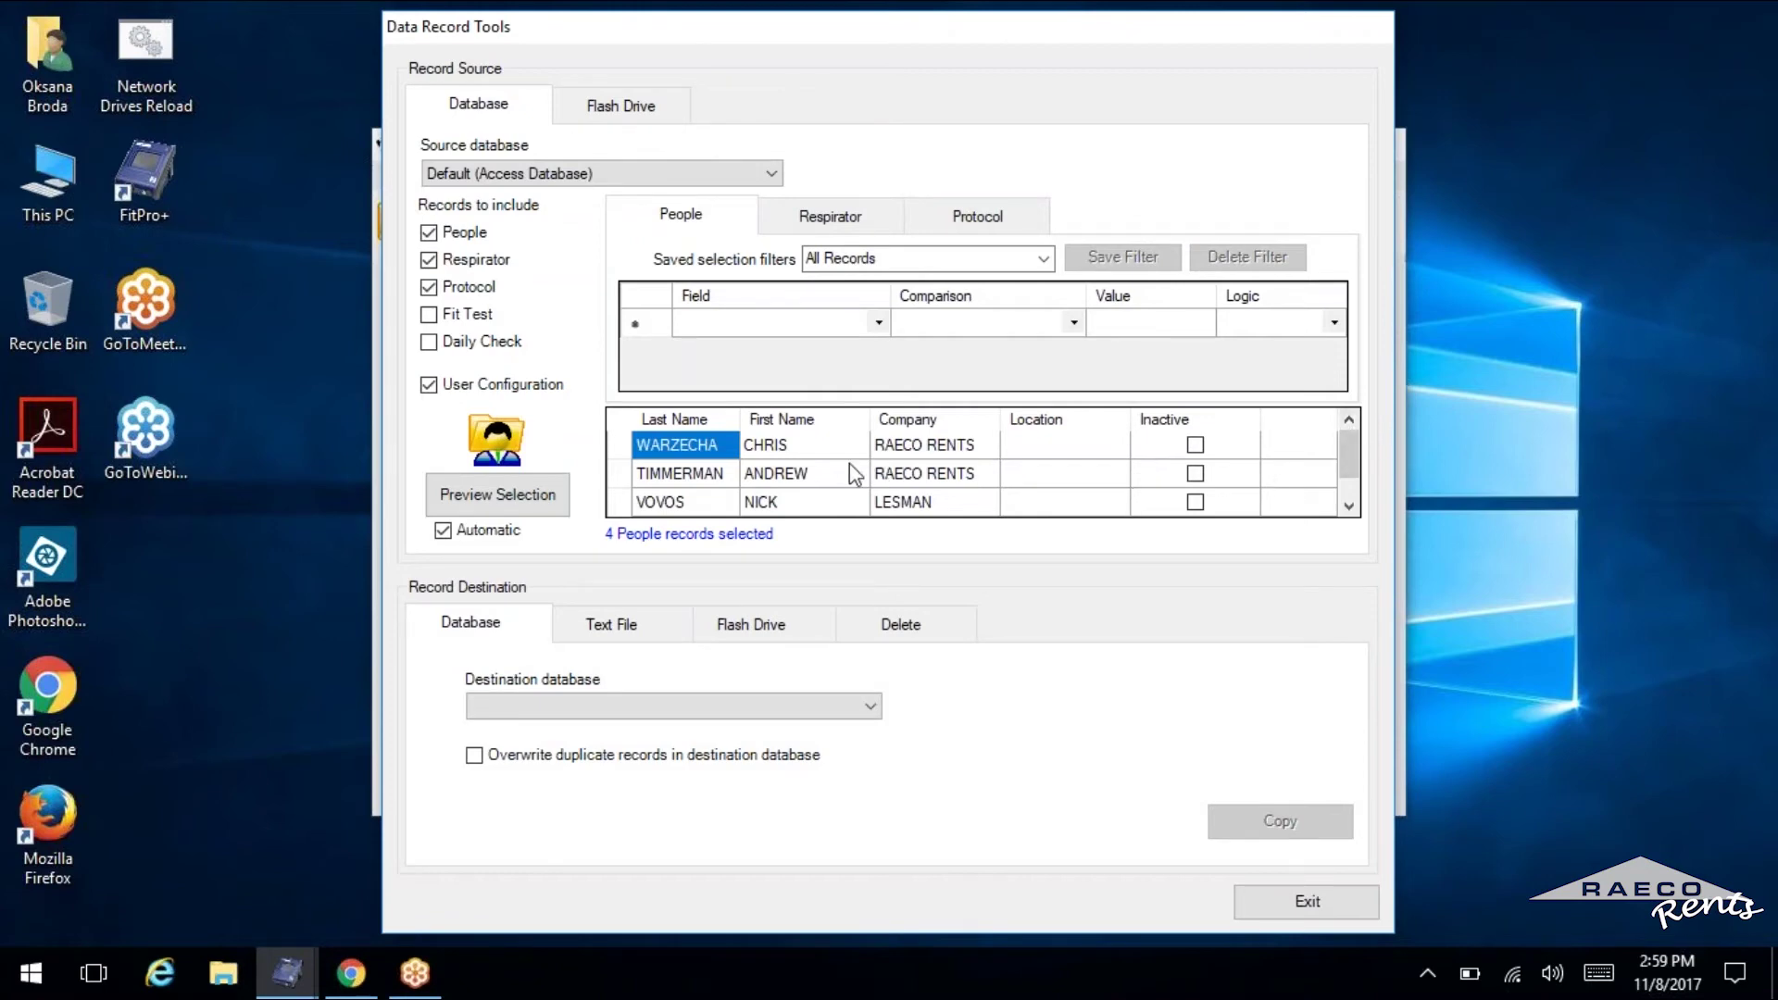
left_click(1348, 505)
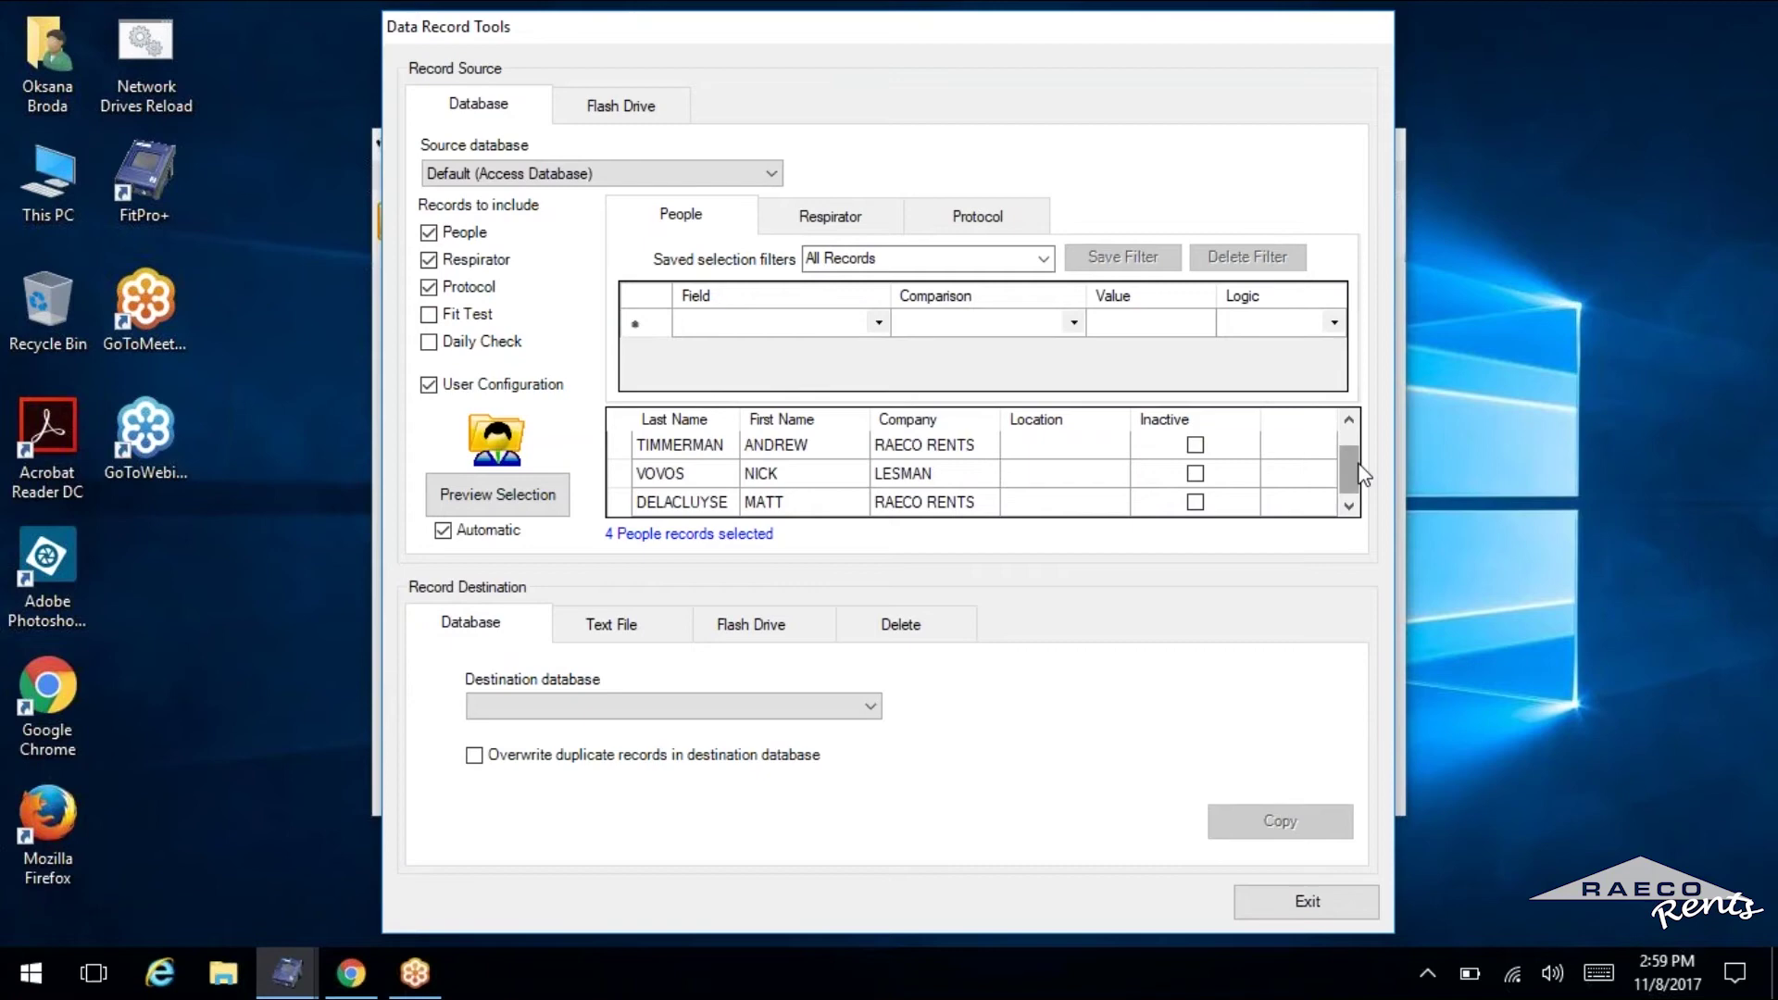
left_click_drag(1363, 475, 1361, 455)
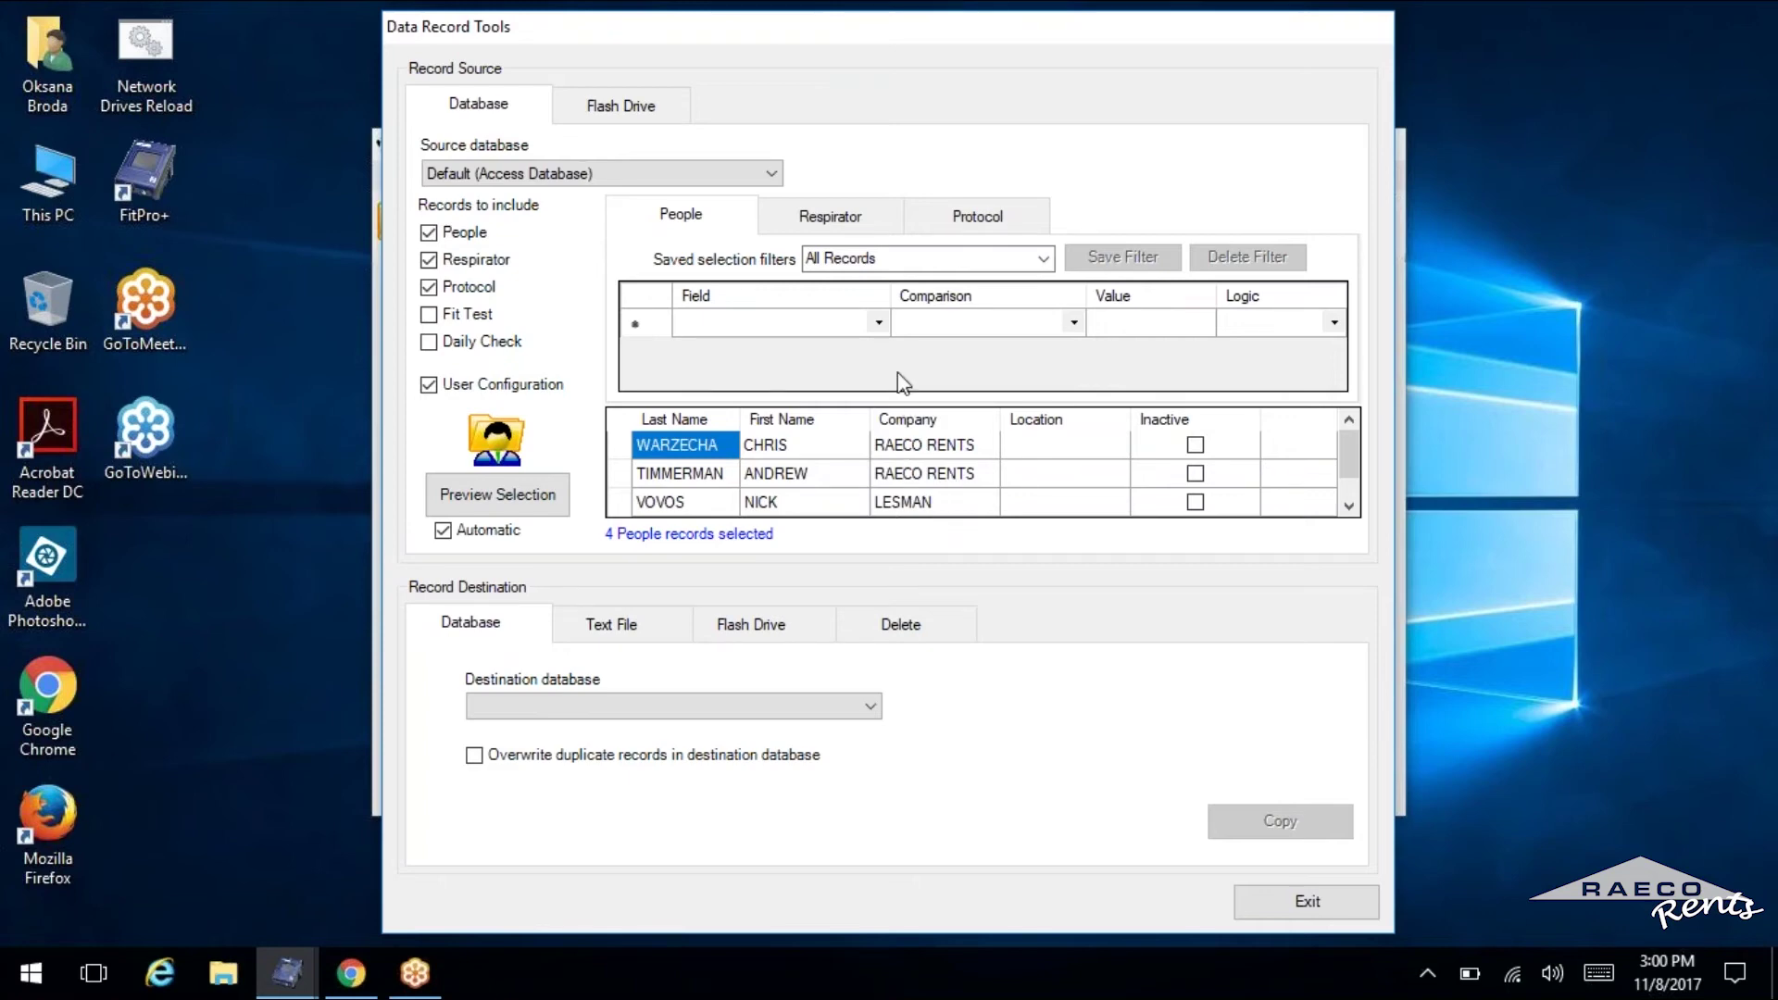
Add a People filter condition: Company is equal to LESMAN
left_click(878, 325)
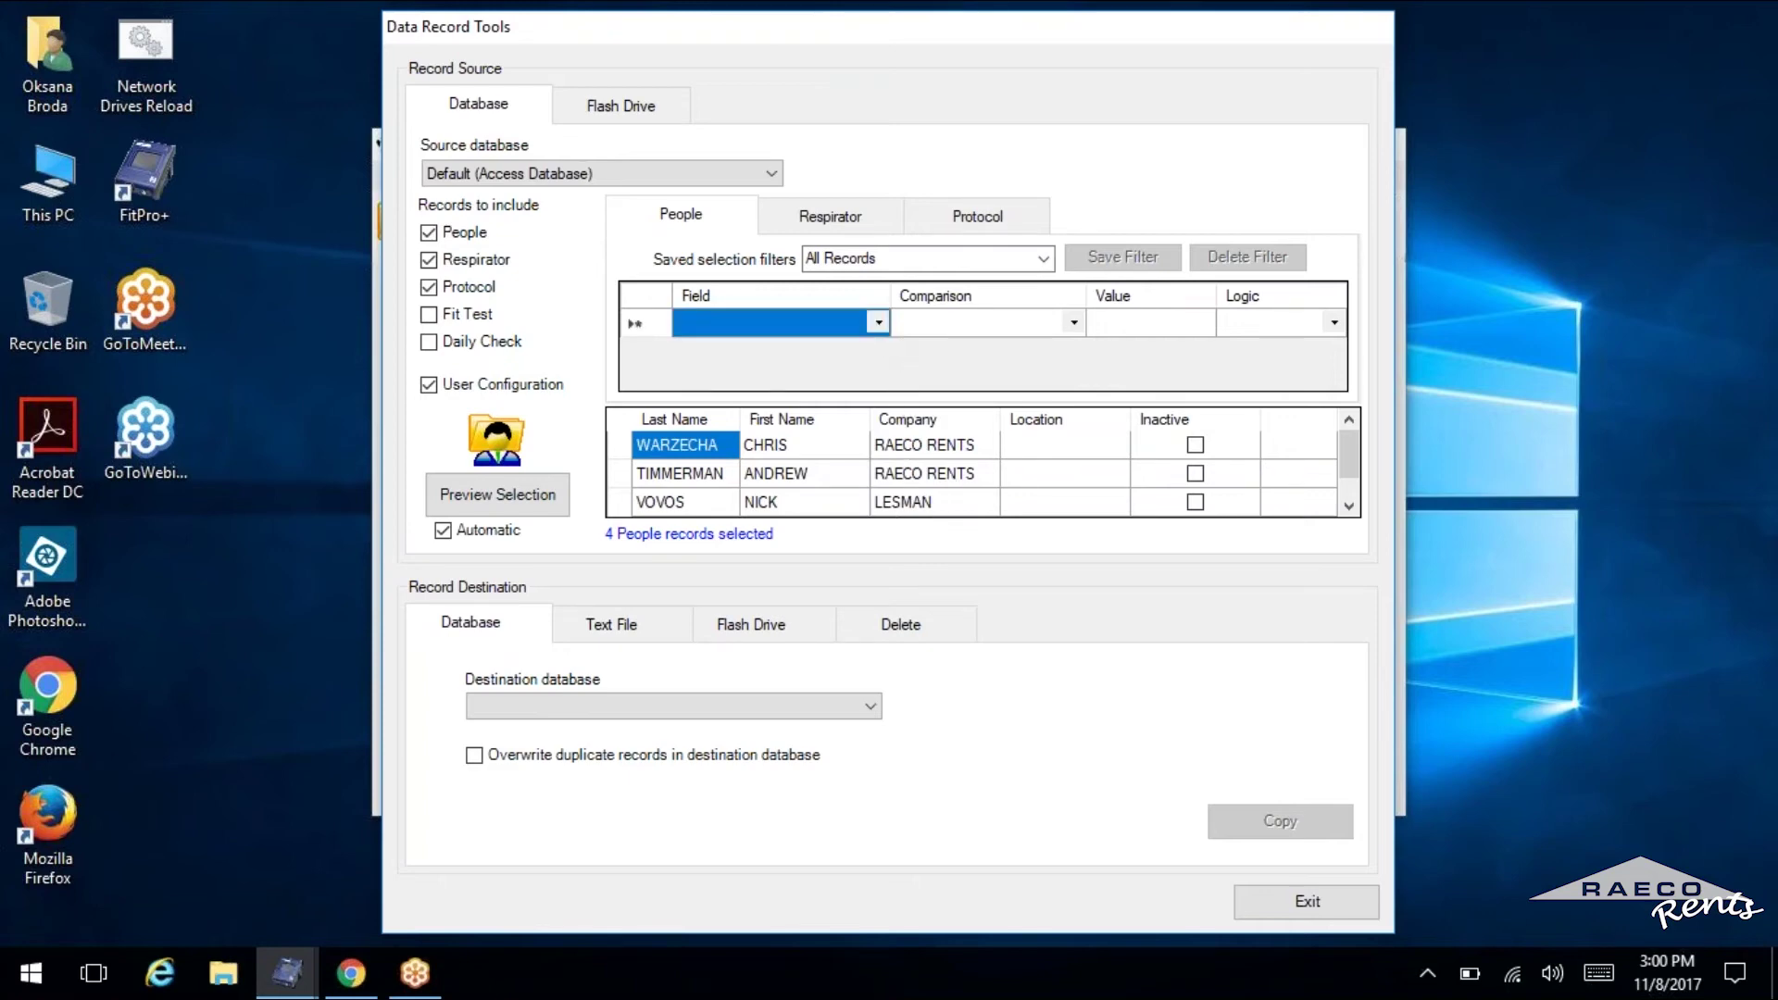
left_click(878, 322)
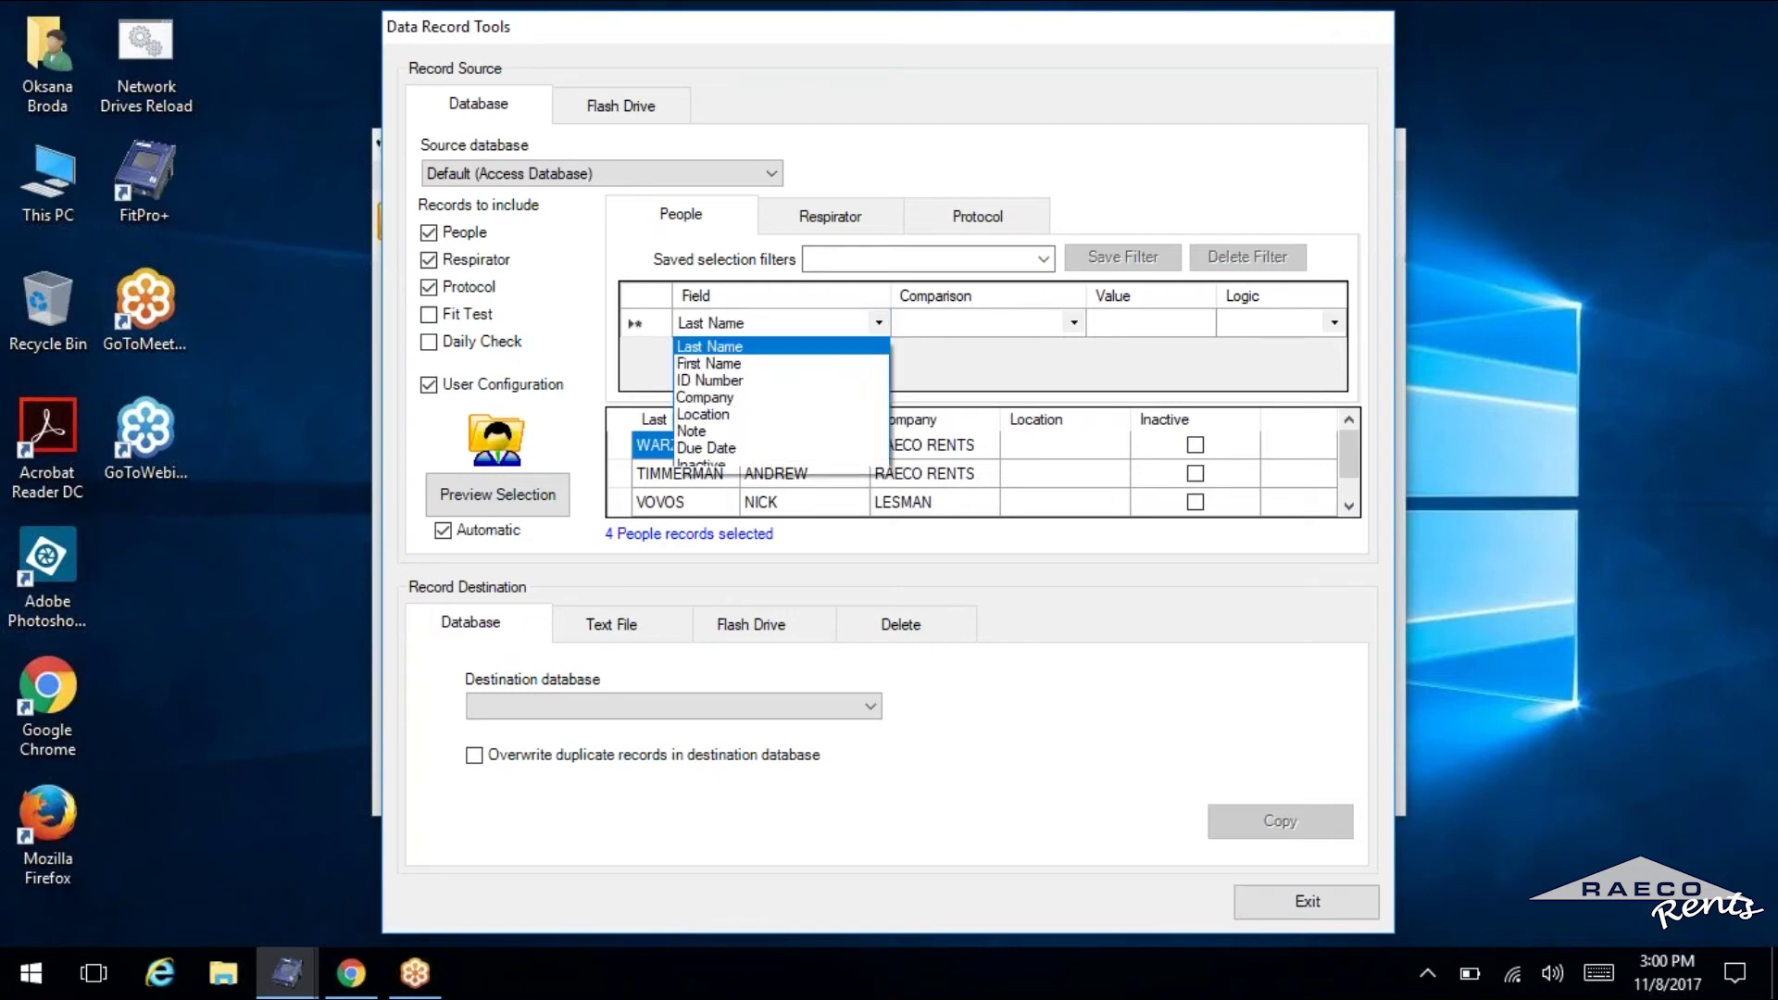
left_click(816, 400)
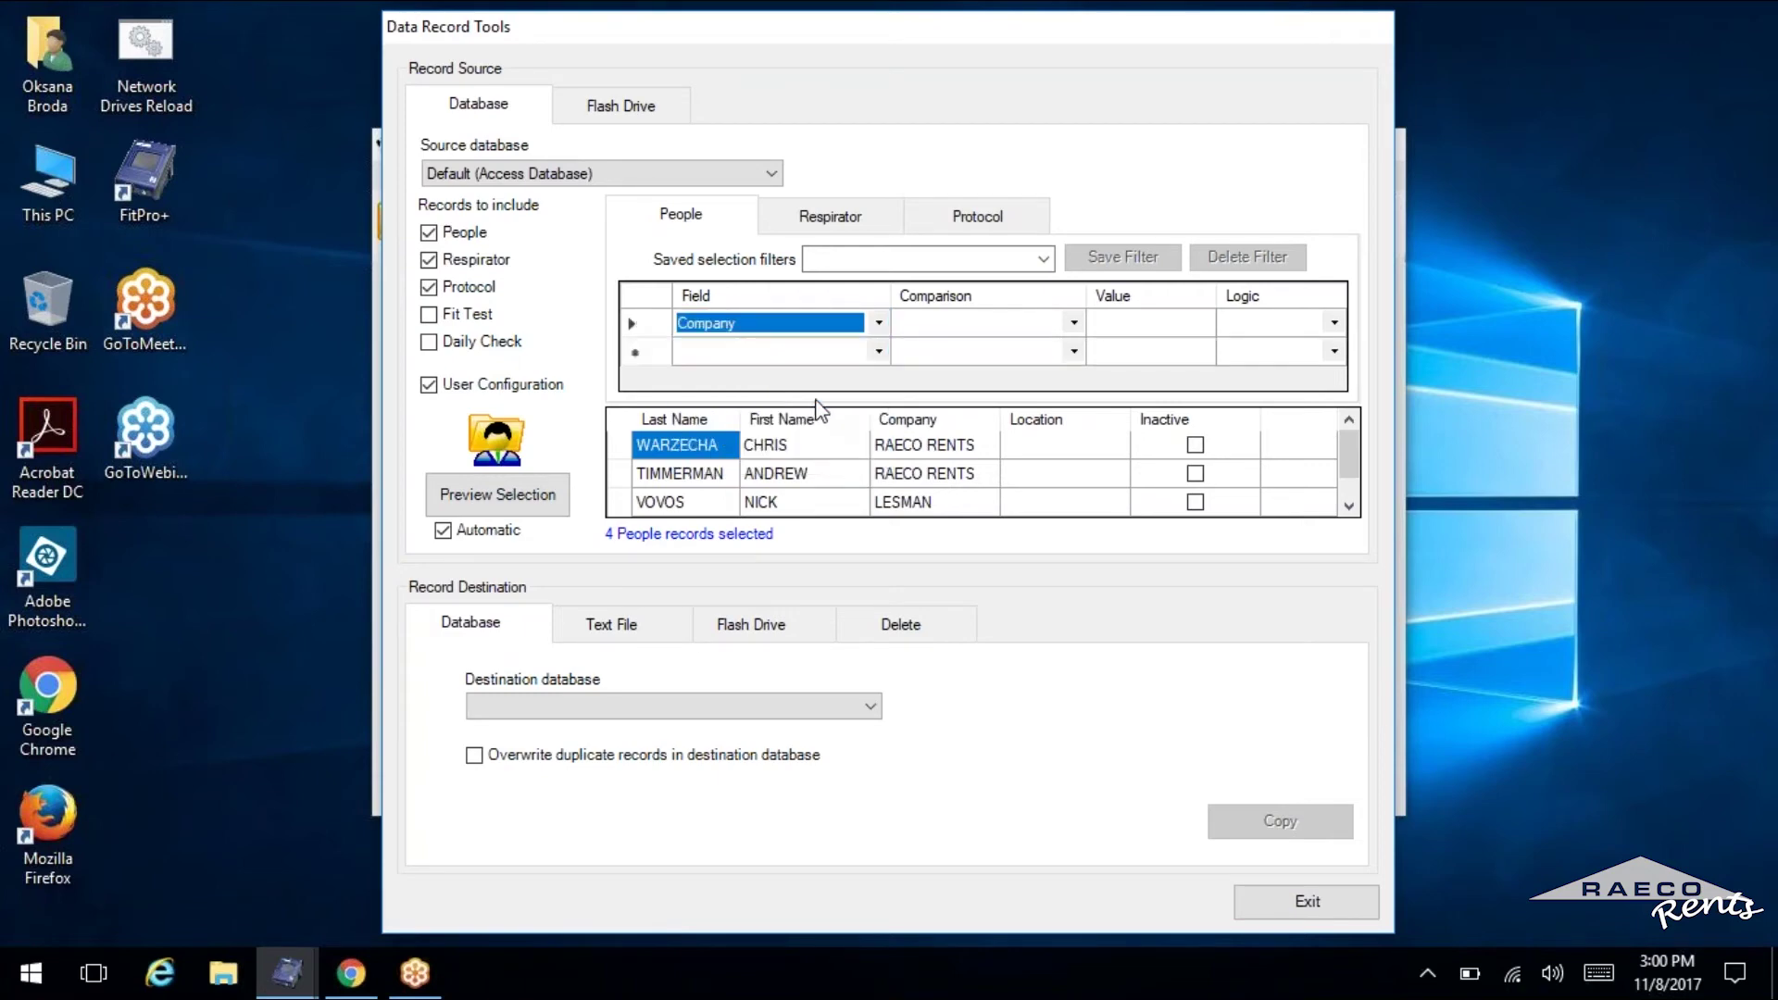
left_click(1076, 322)
left_click(1076, 322)
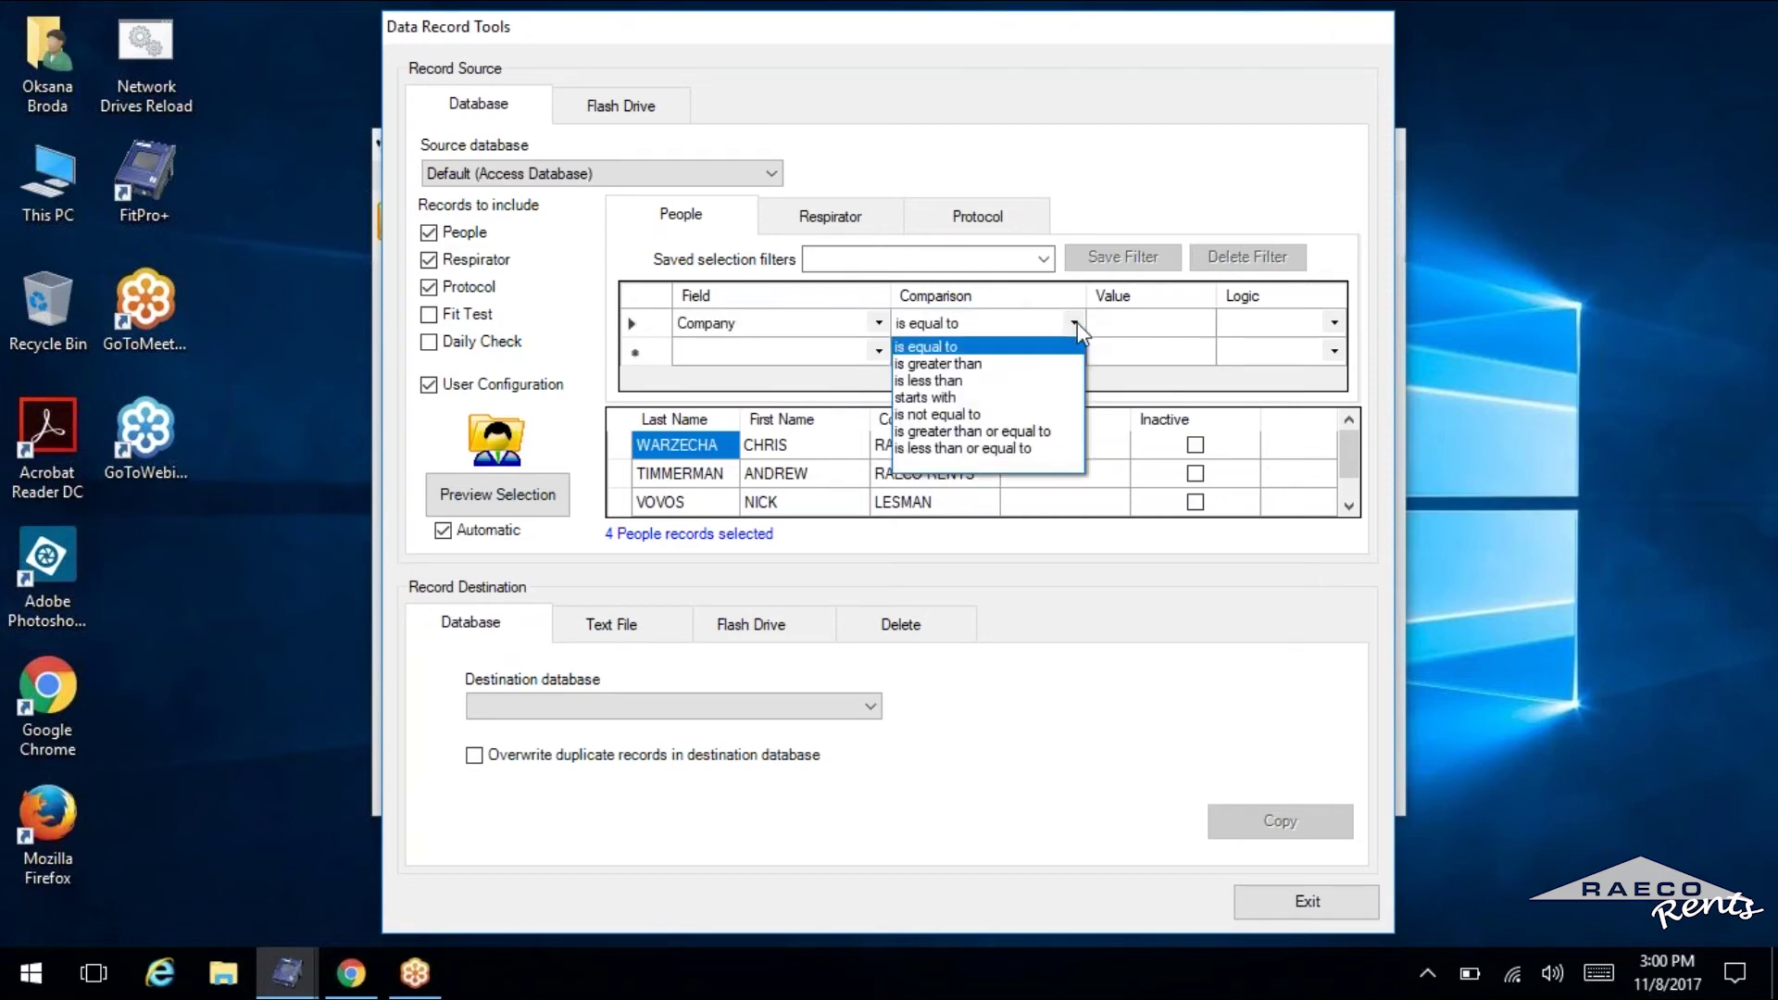
left_click(1013, 347)
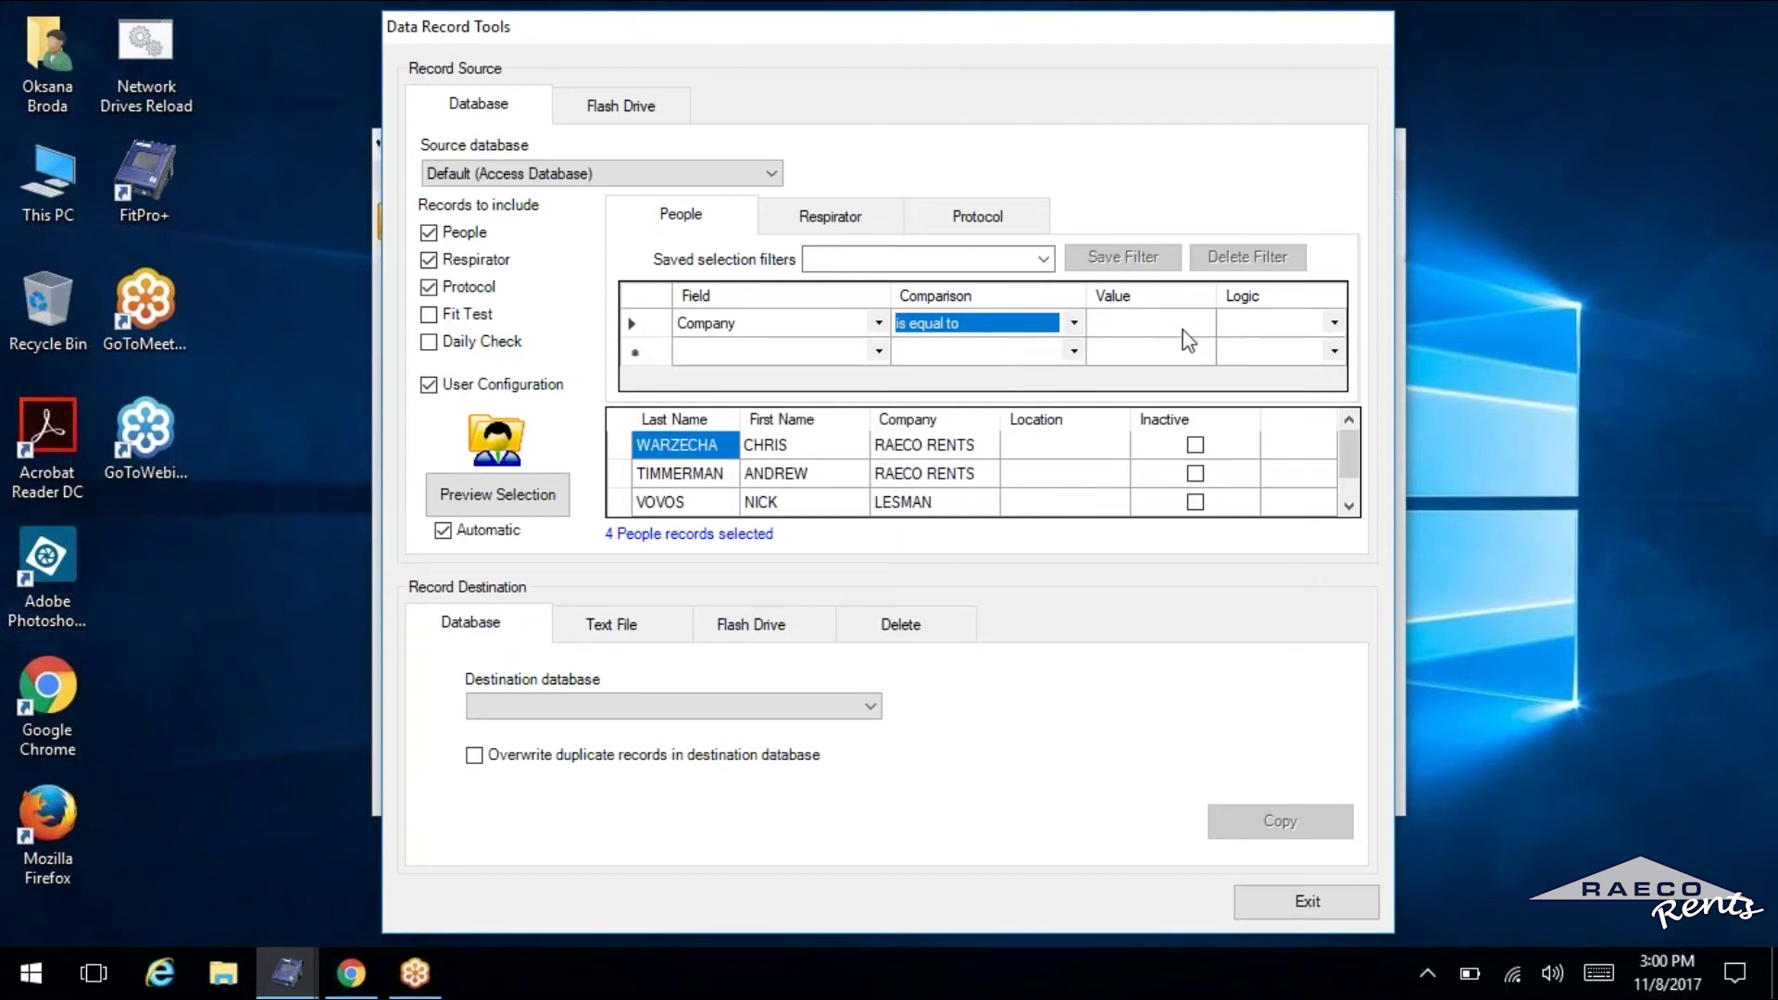
left_click(1156, 332)
left_click(1156, 332)
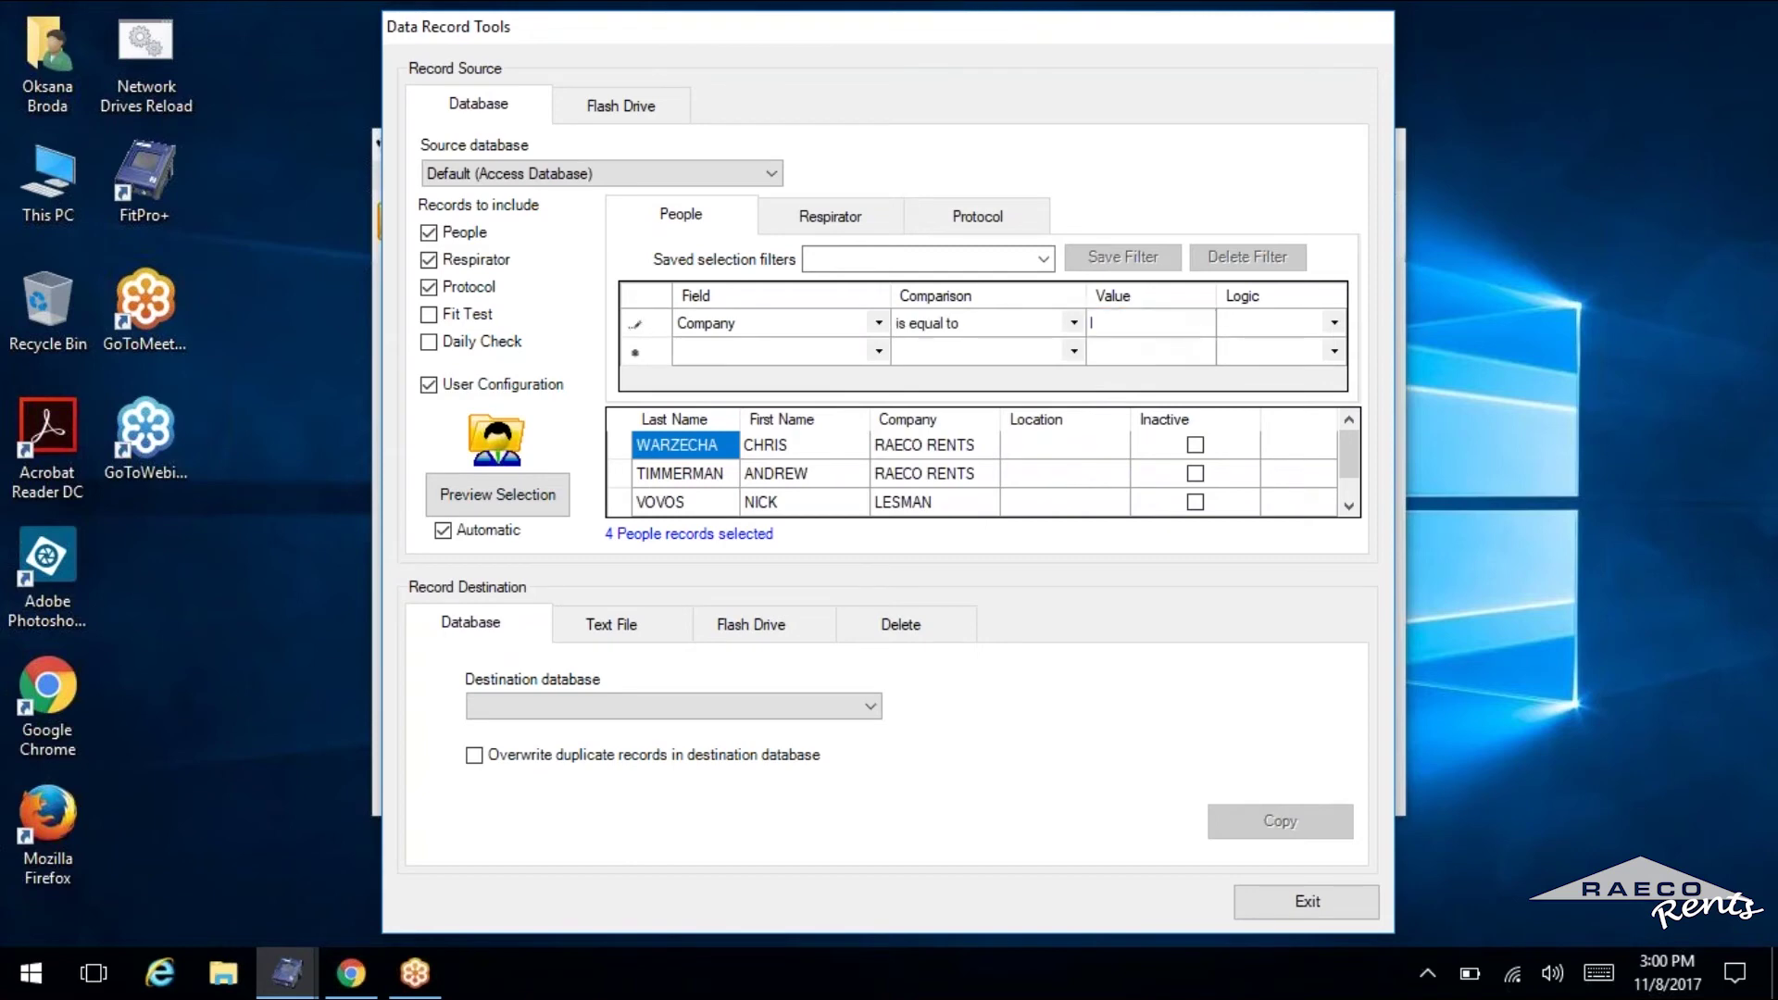
type("LESMAN")
left_click(1341, 326)
Set the filter row's logic to OR, replacing the initial AND choice
left_click(1335, 324)
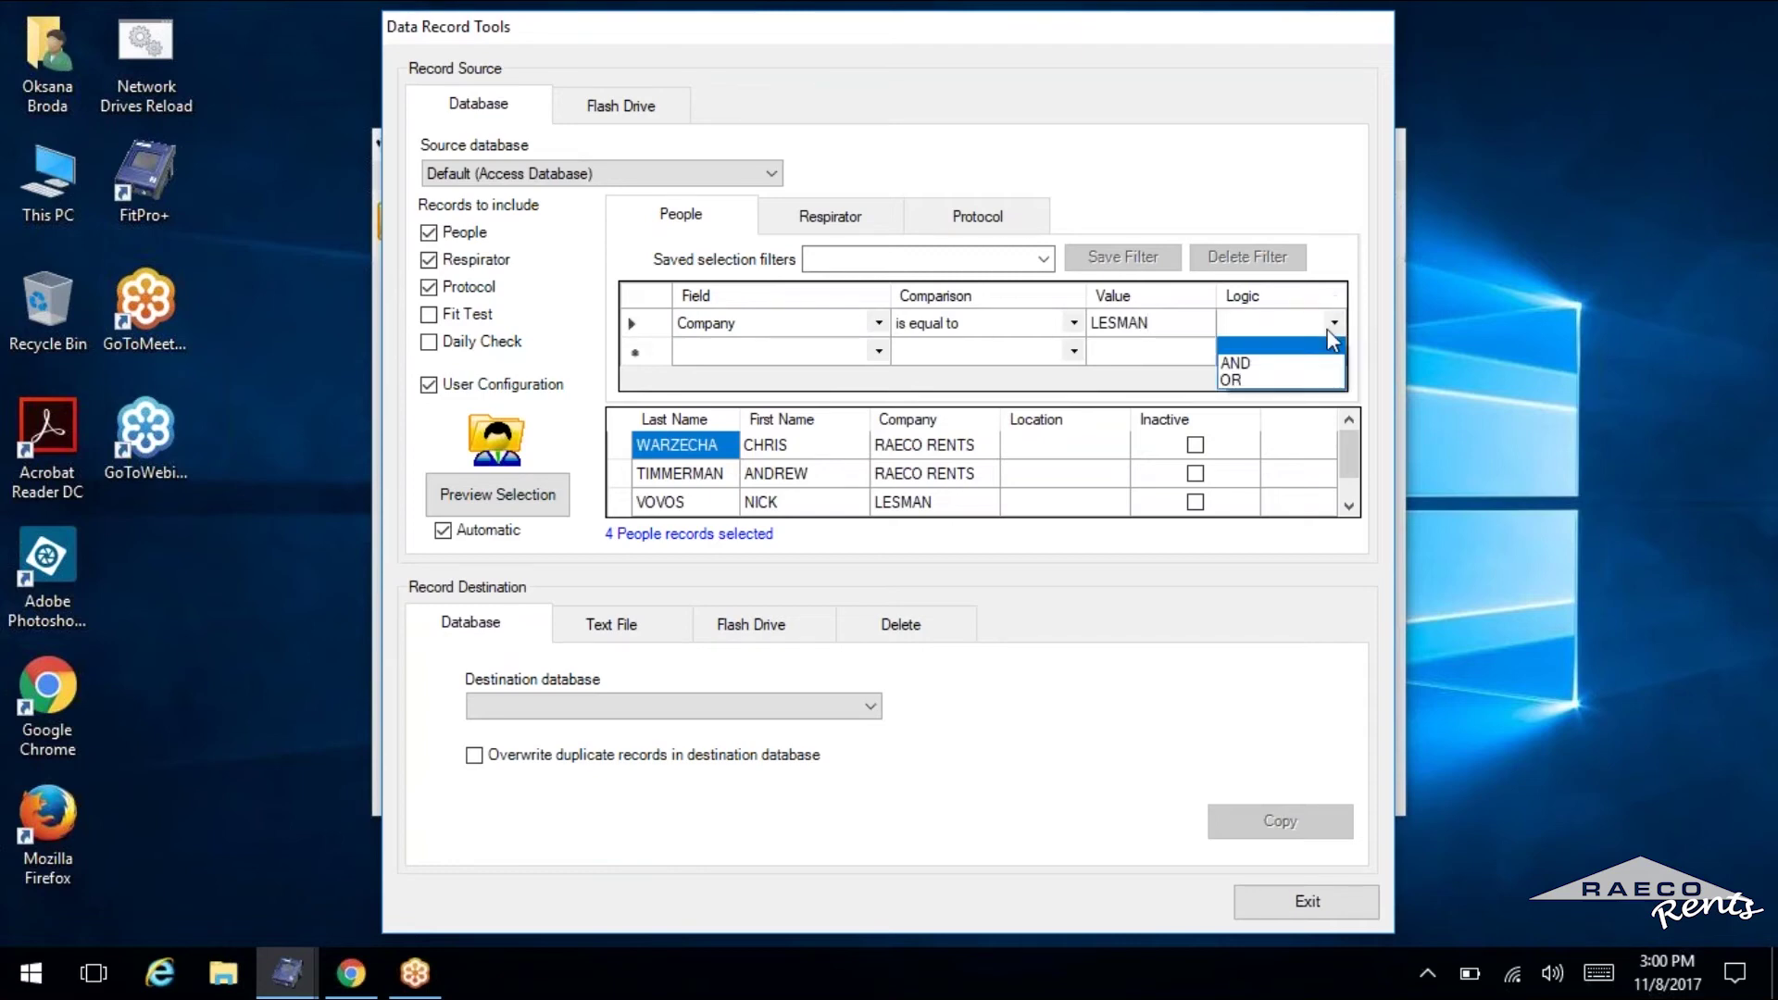
left_click(1292, 365)
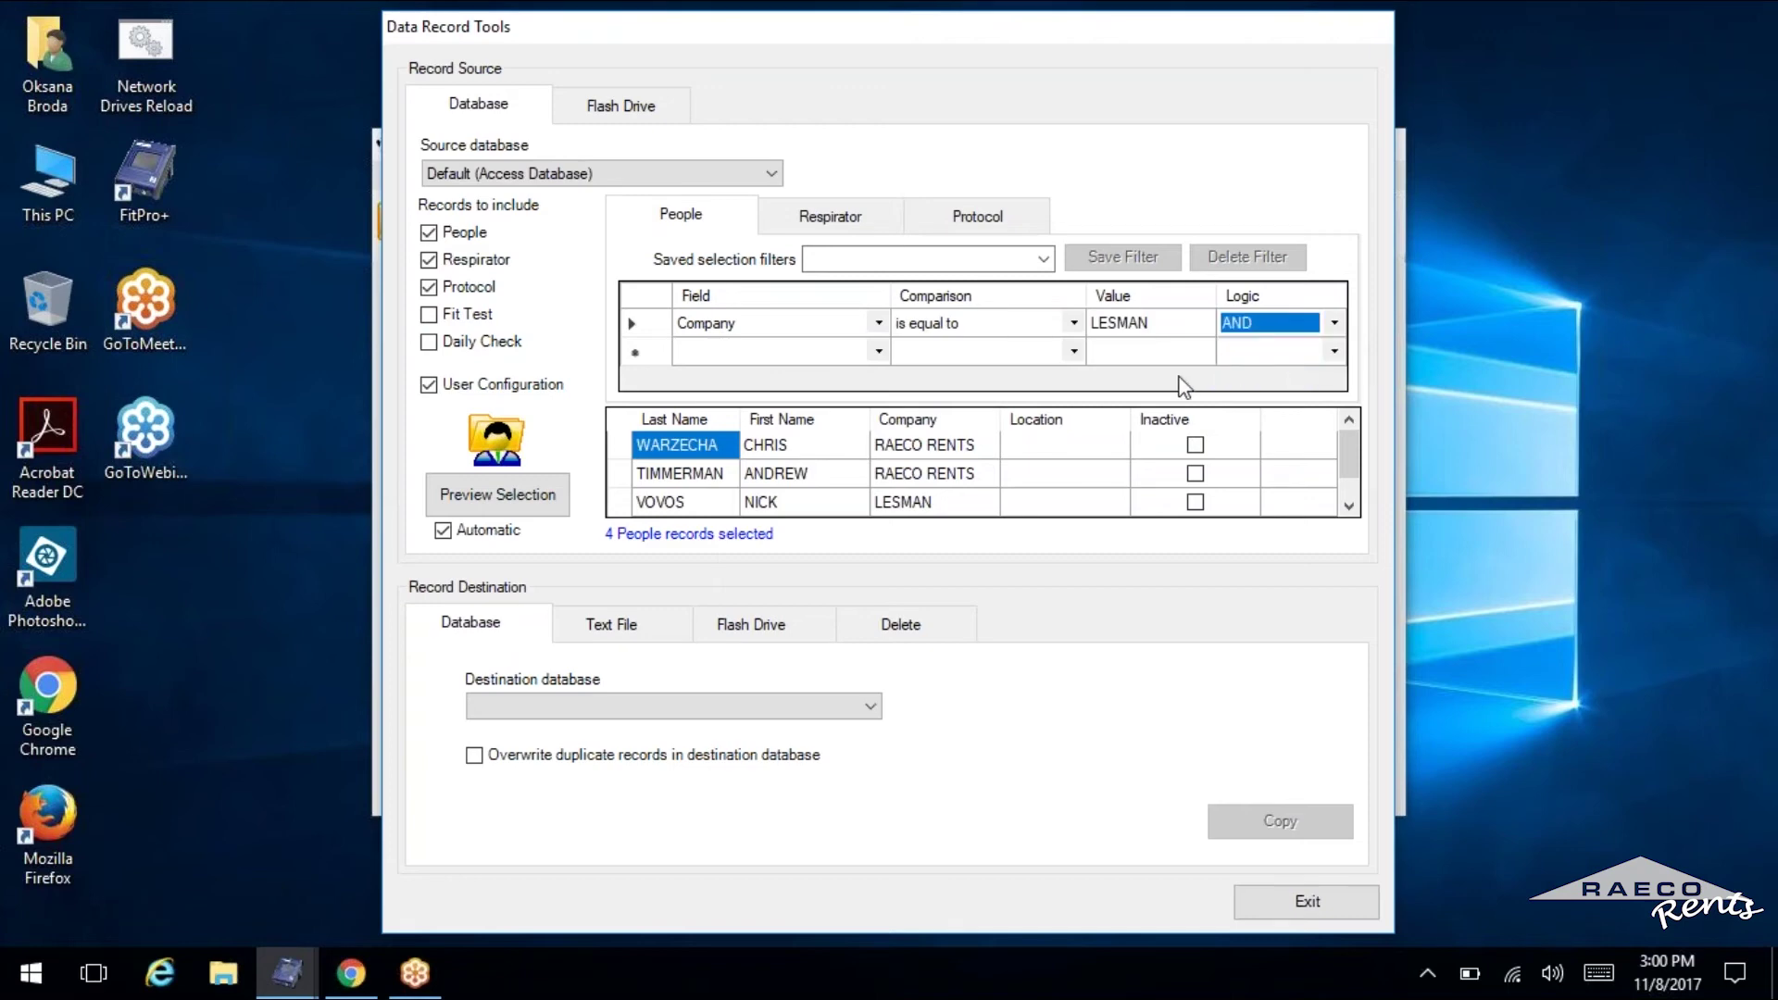
key("Return")
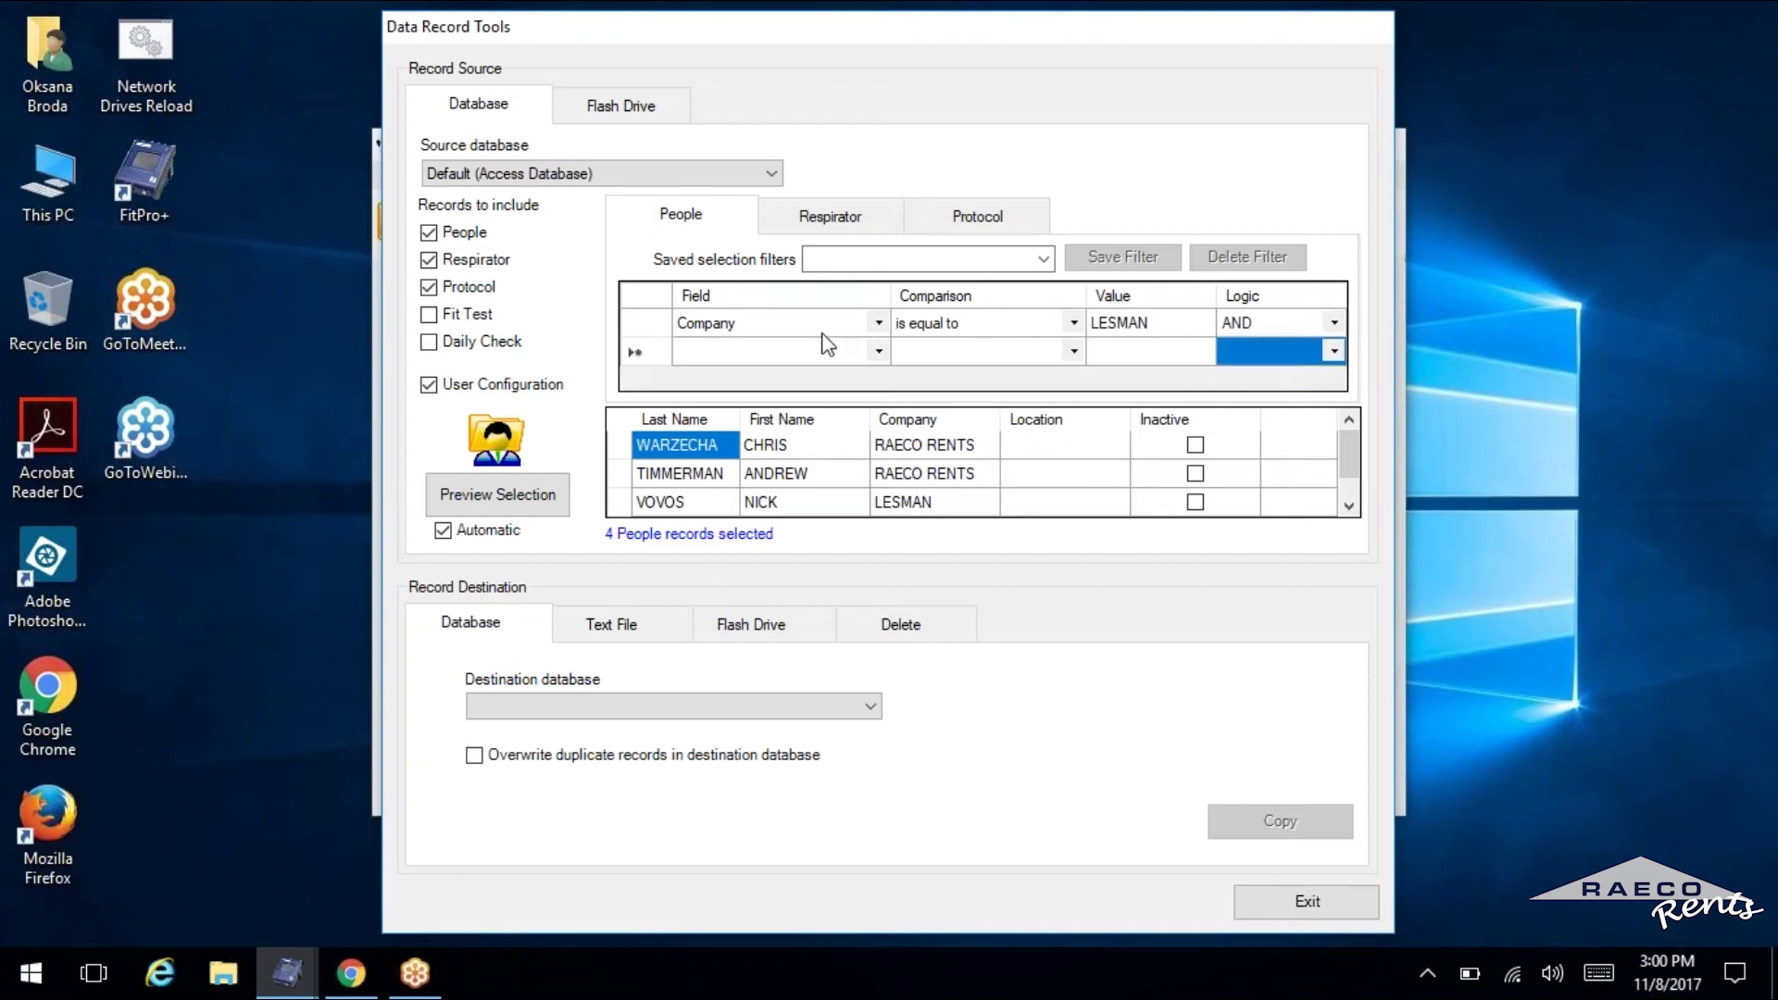
left_click(1333, 324)
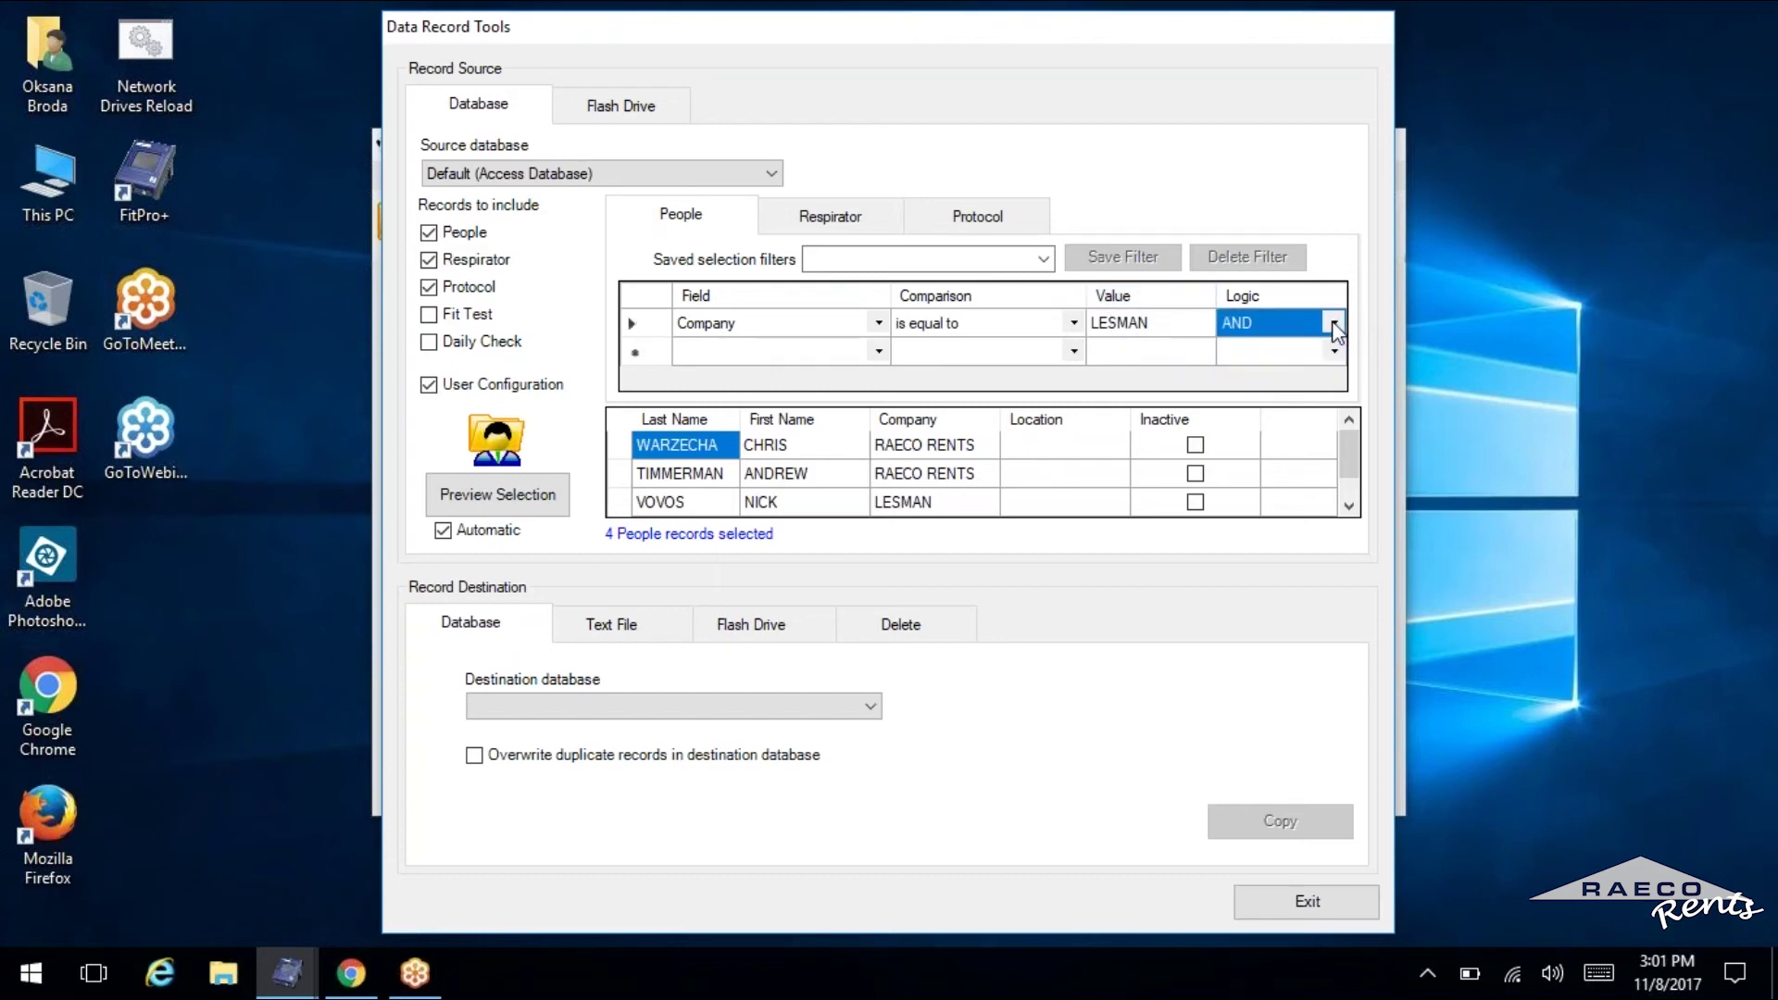
left_click(1333, 324)
left_click(1241, 380)
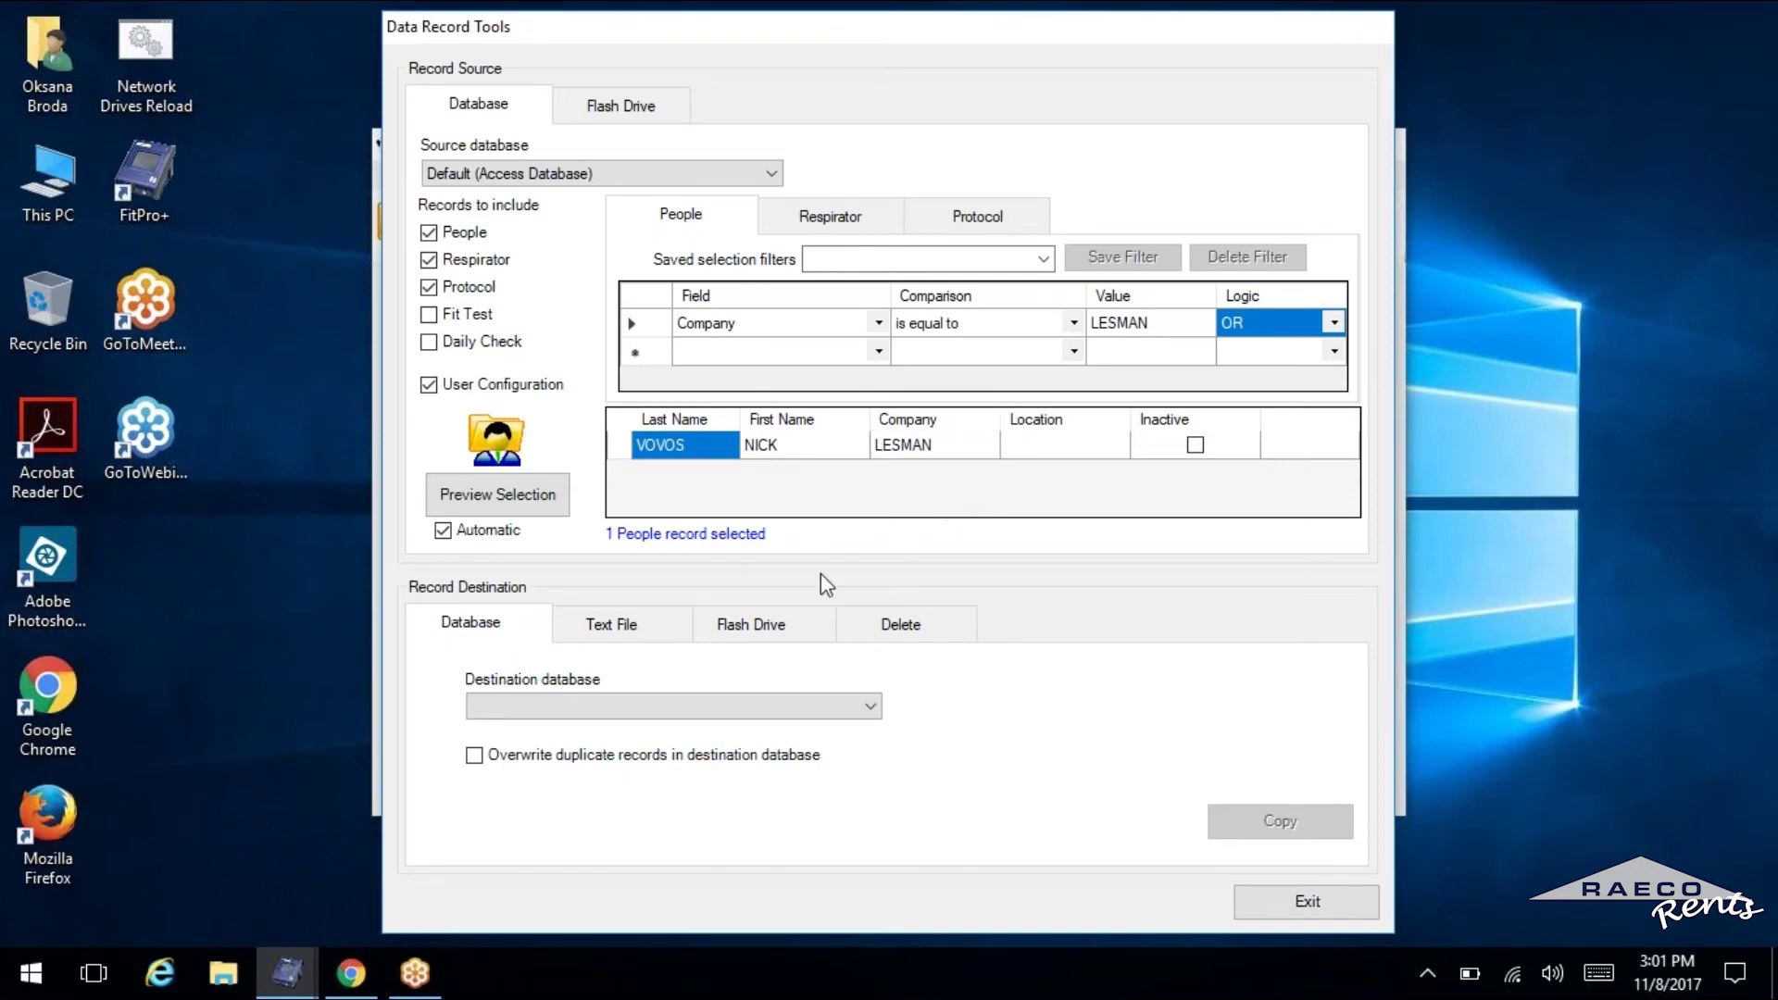
Set the Flash Drive export destination to the existing D:\TSIPortacountDB.xml file
left_click(767, 624)
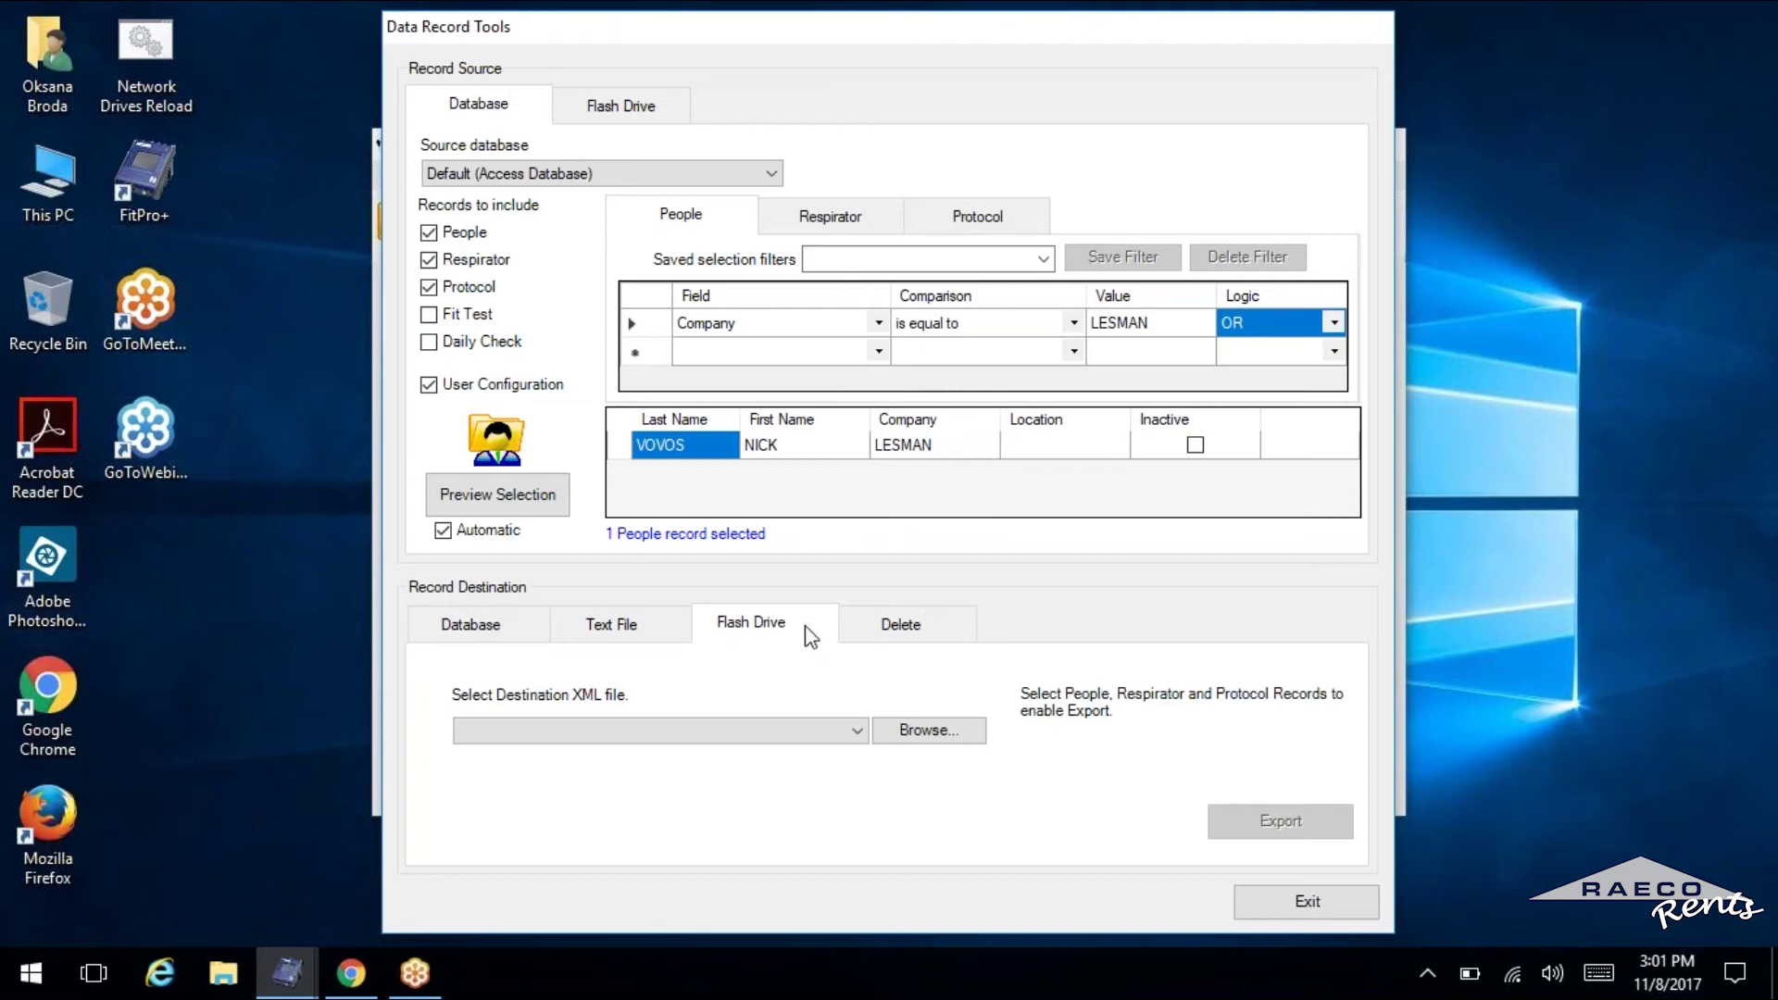
left_click(855, 732)
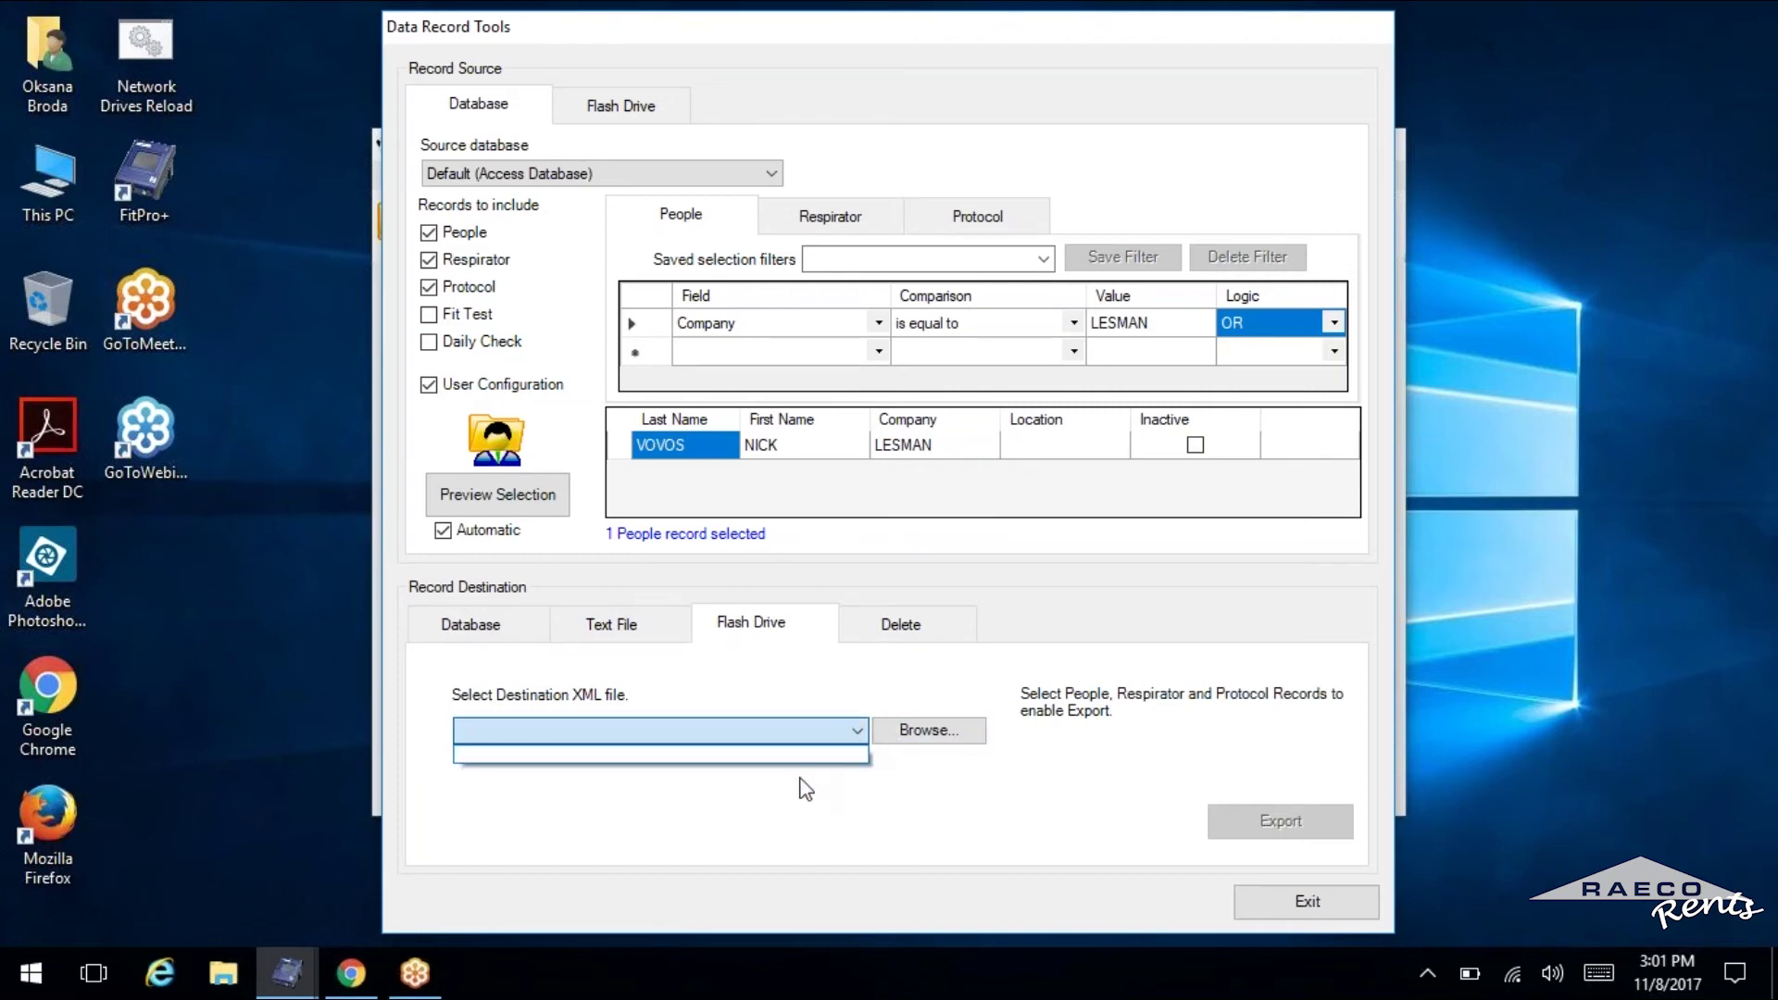
left_click(917, 738)
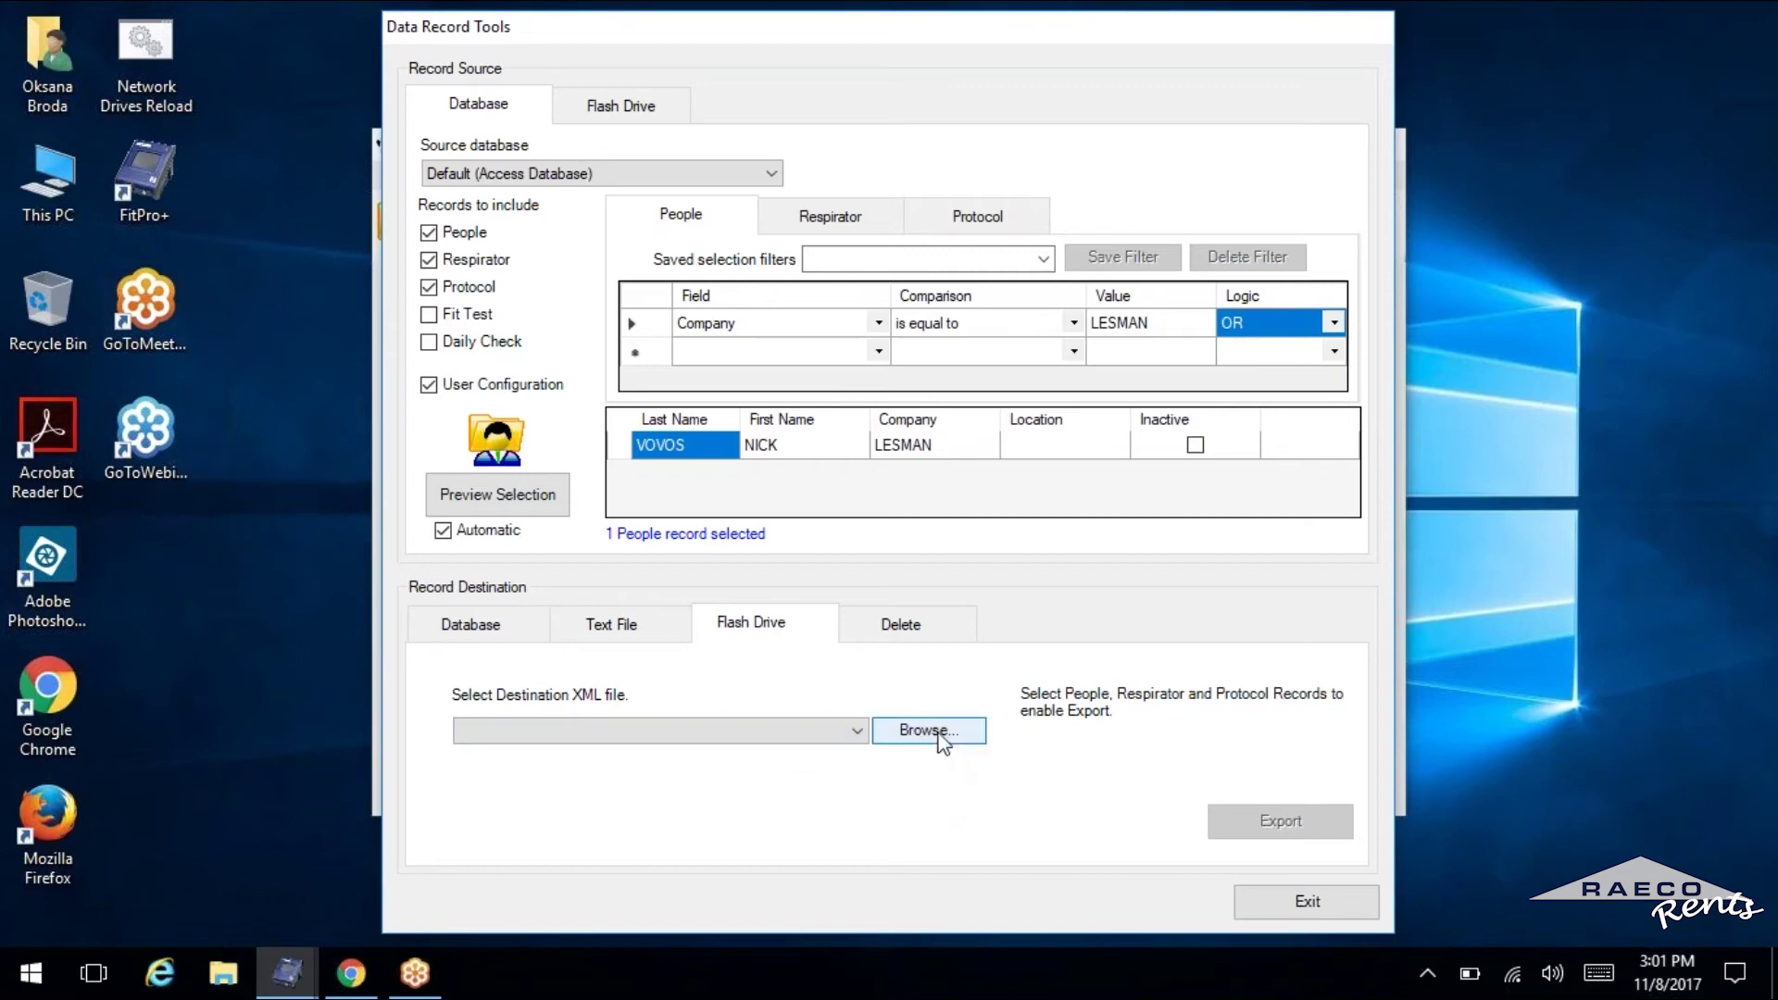
left_click(930, 731)
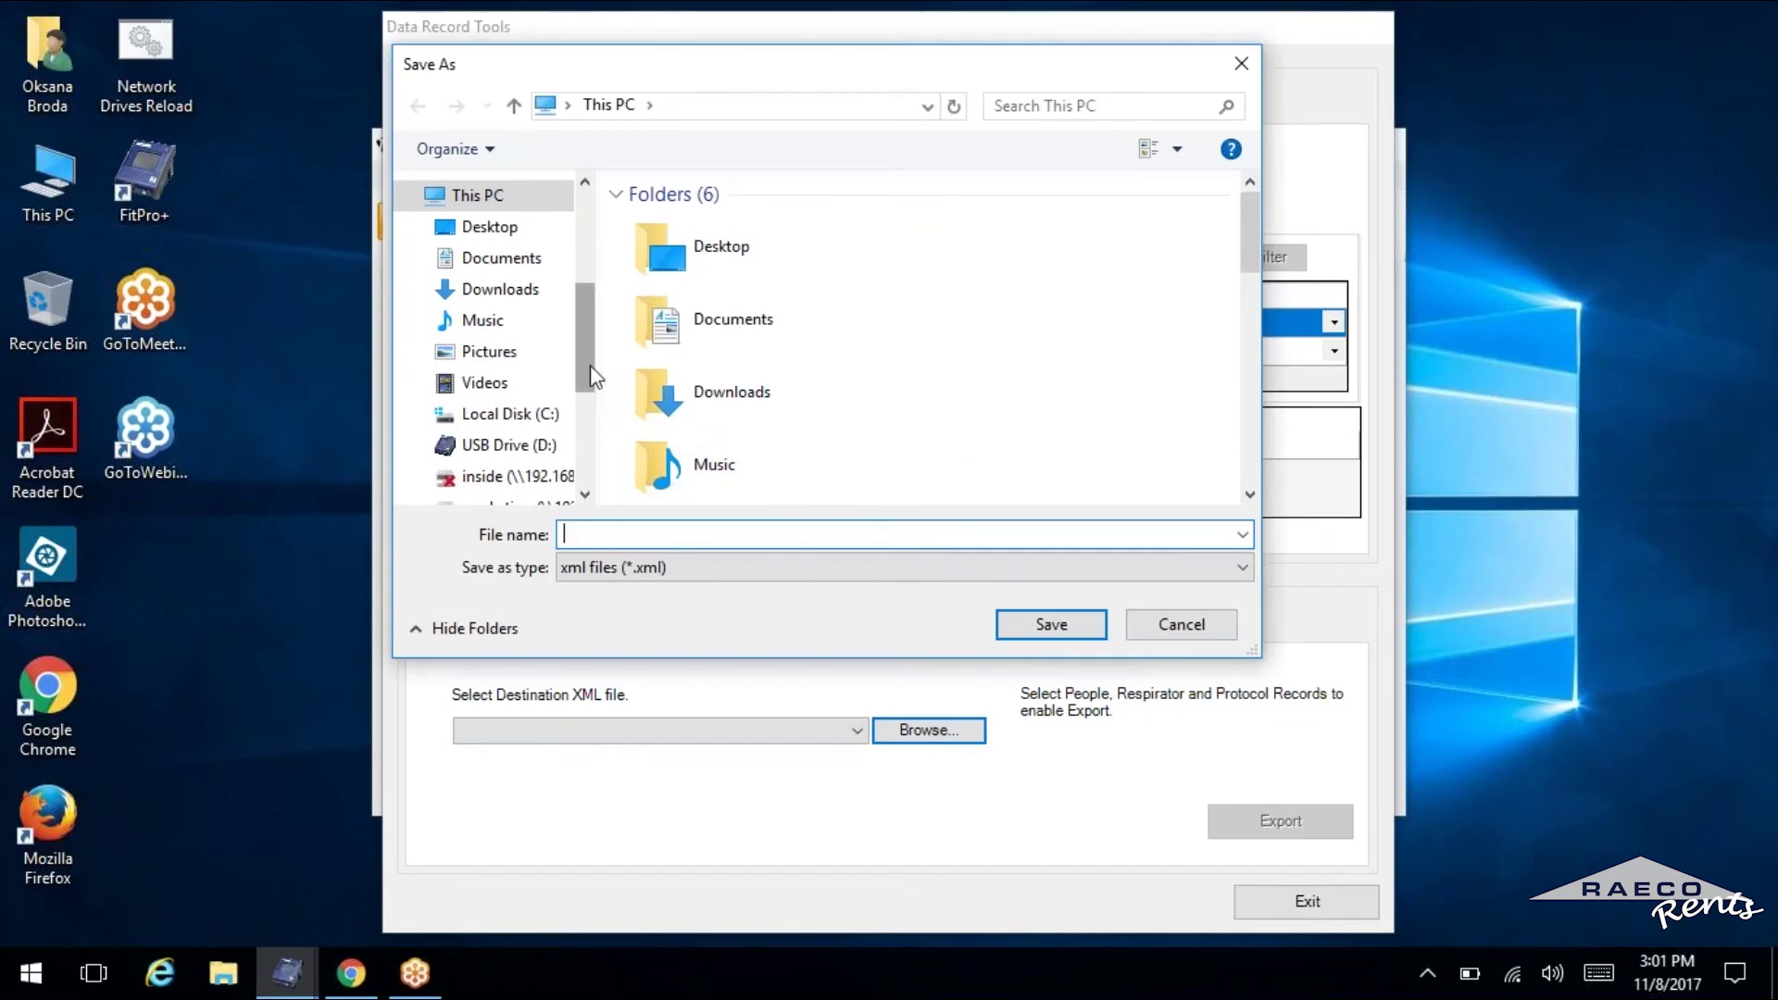
scroll(597, 381, "down", 1)
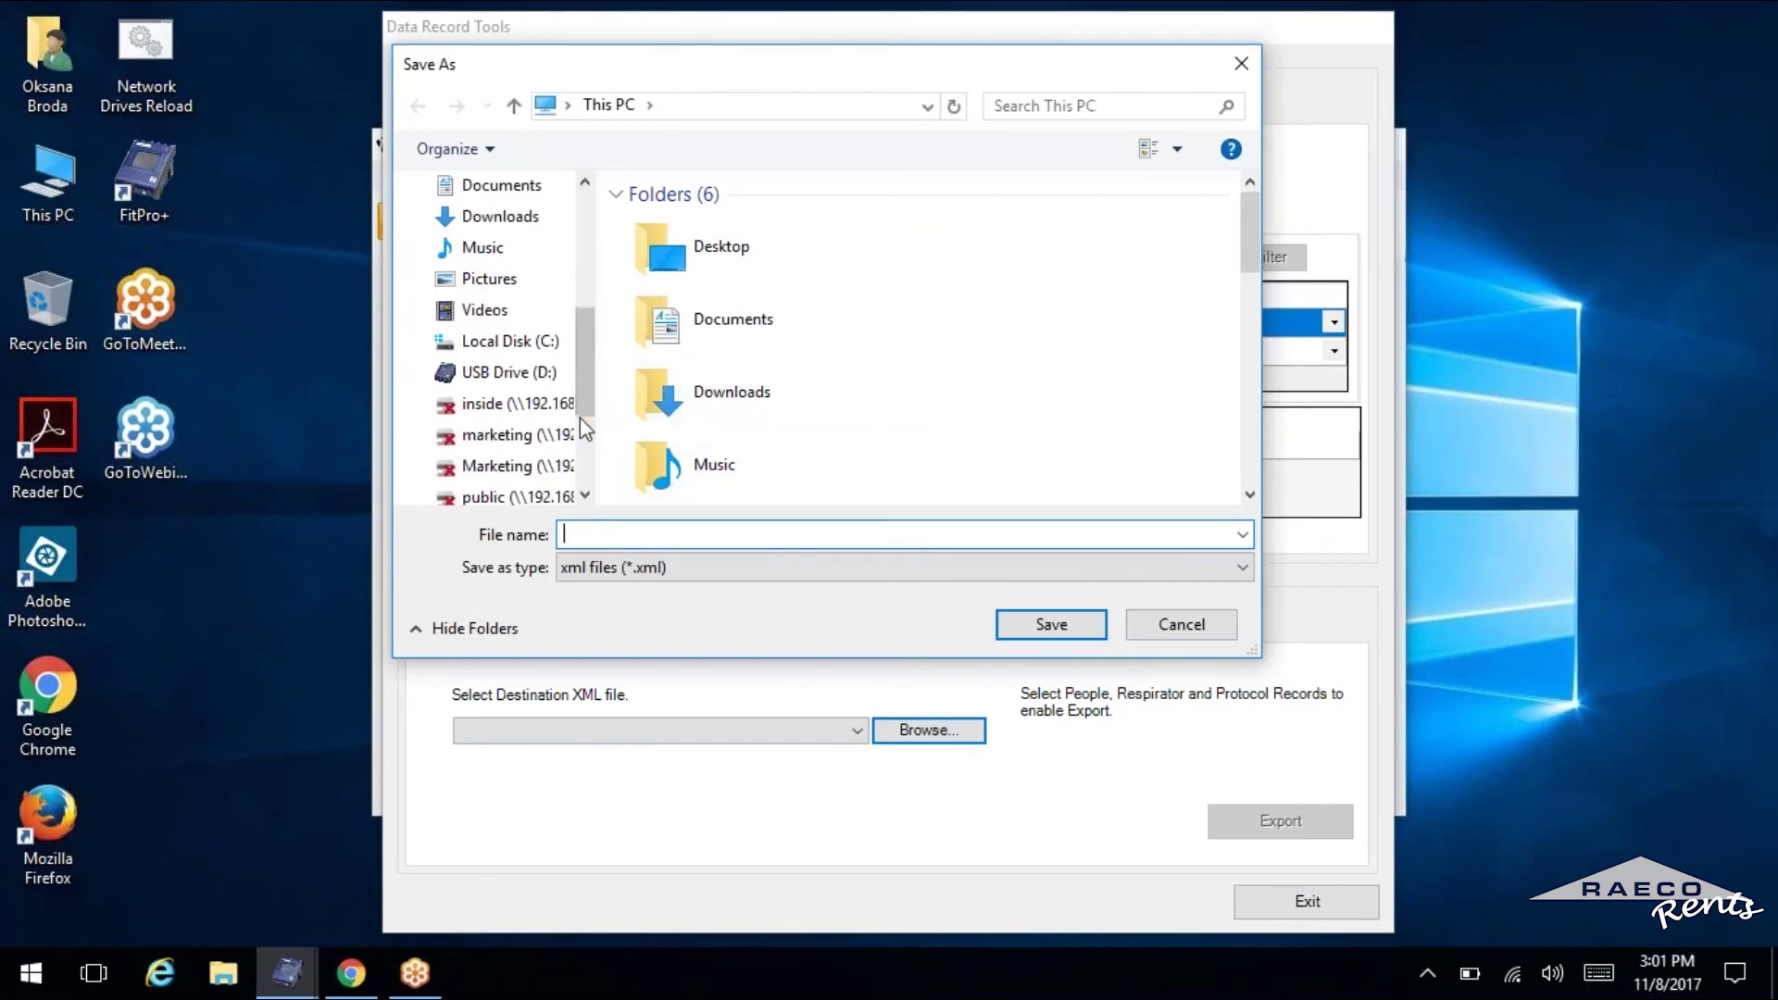
left_click(495, 382)
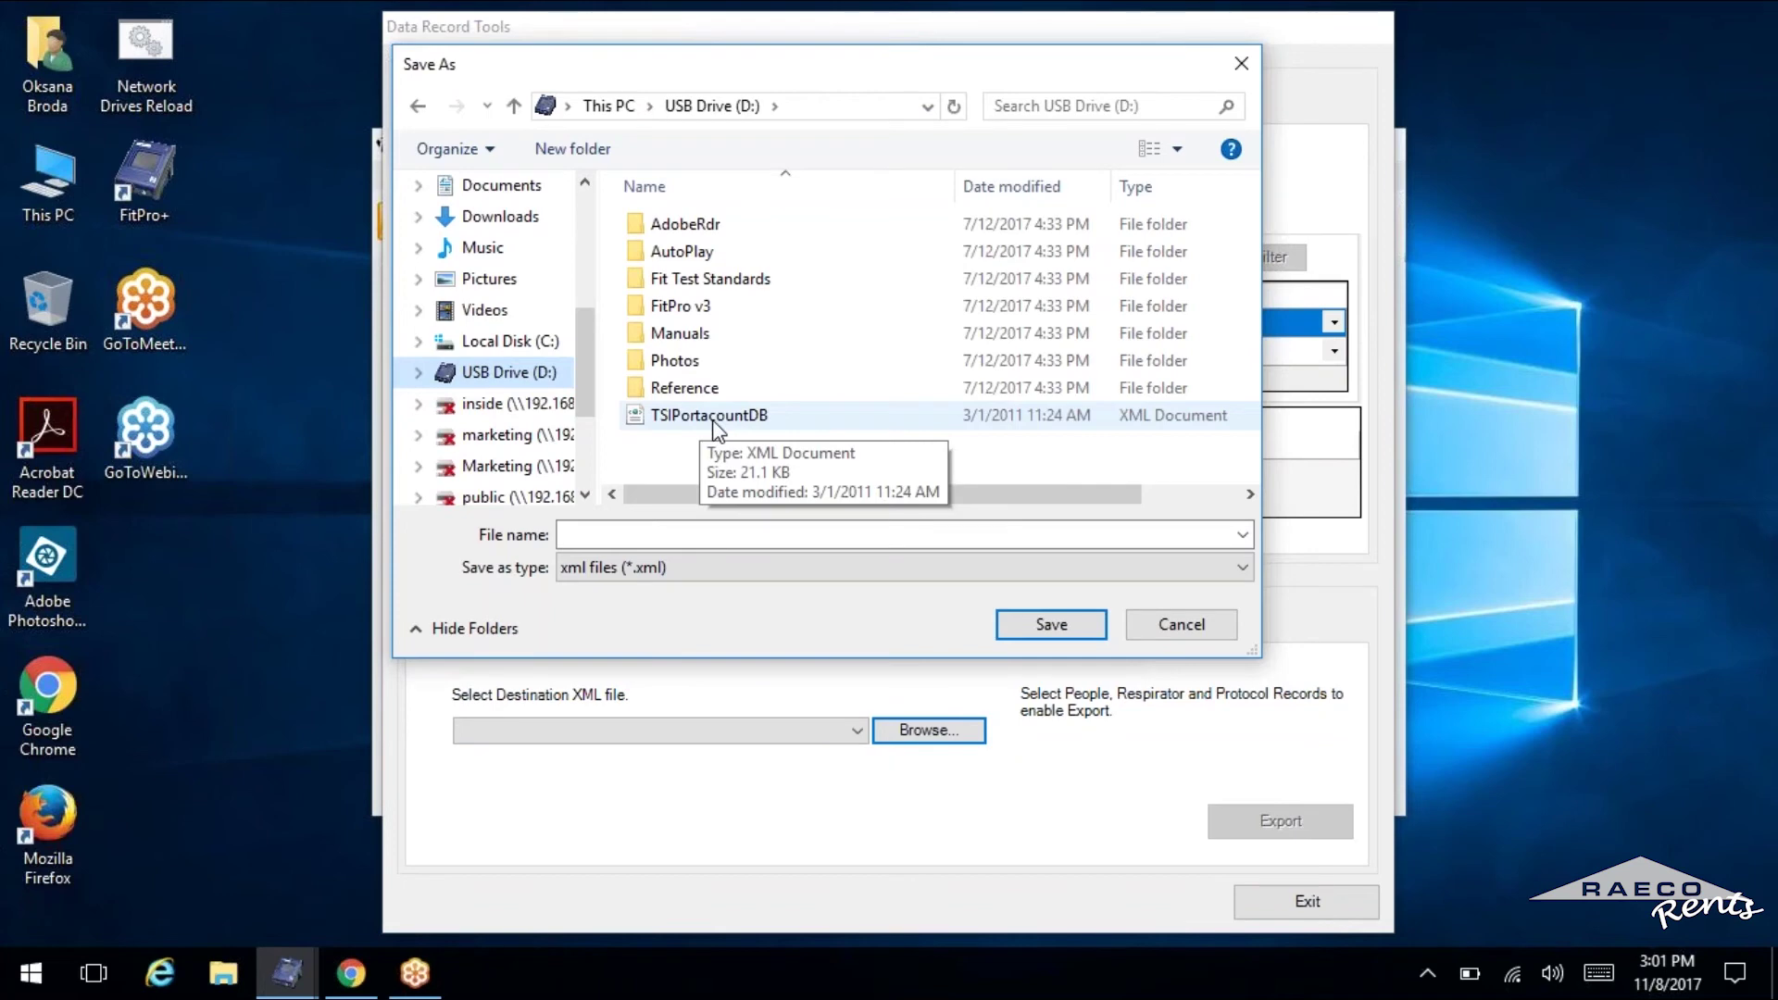
left_click(713, 428)
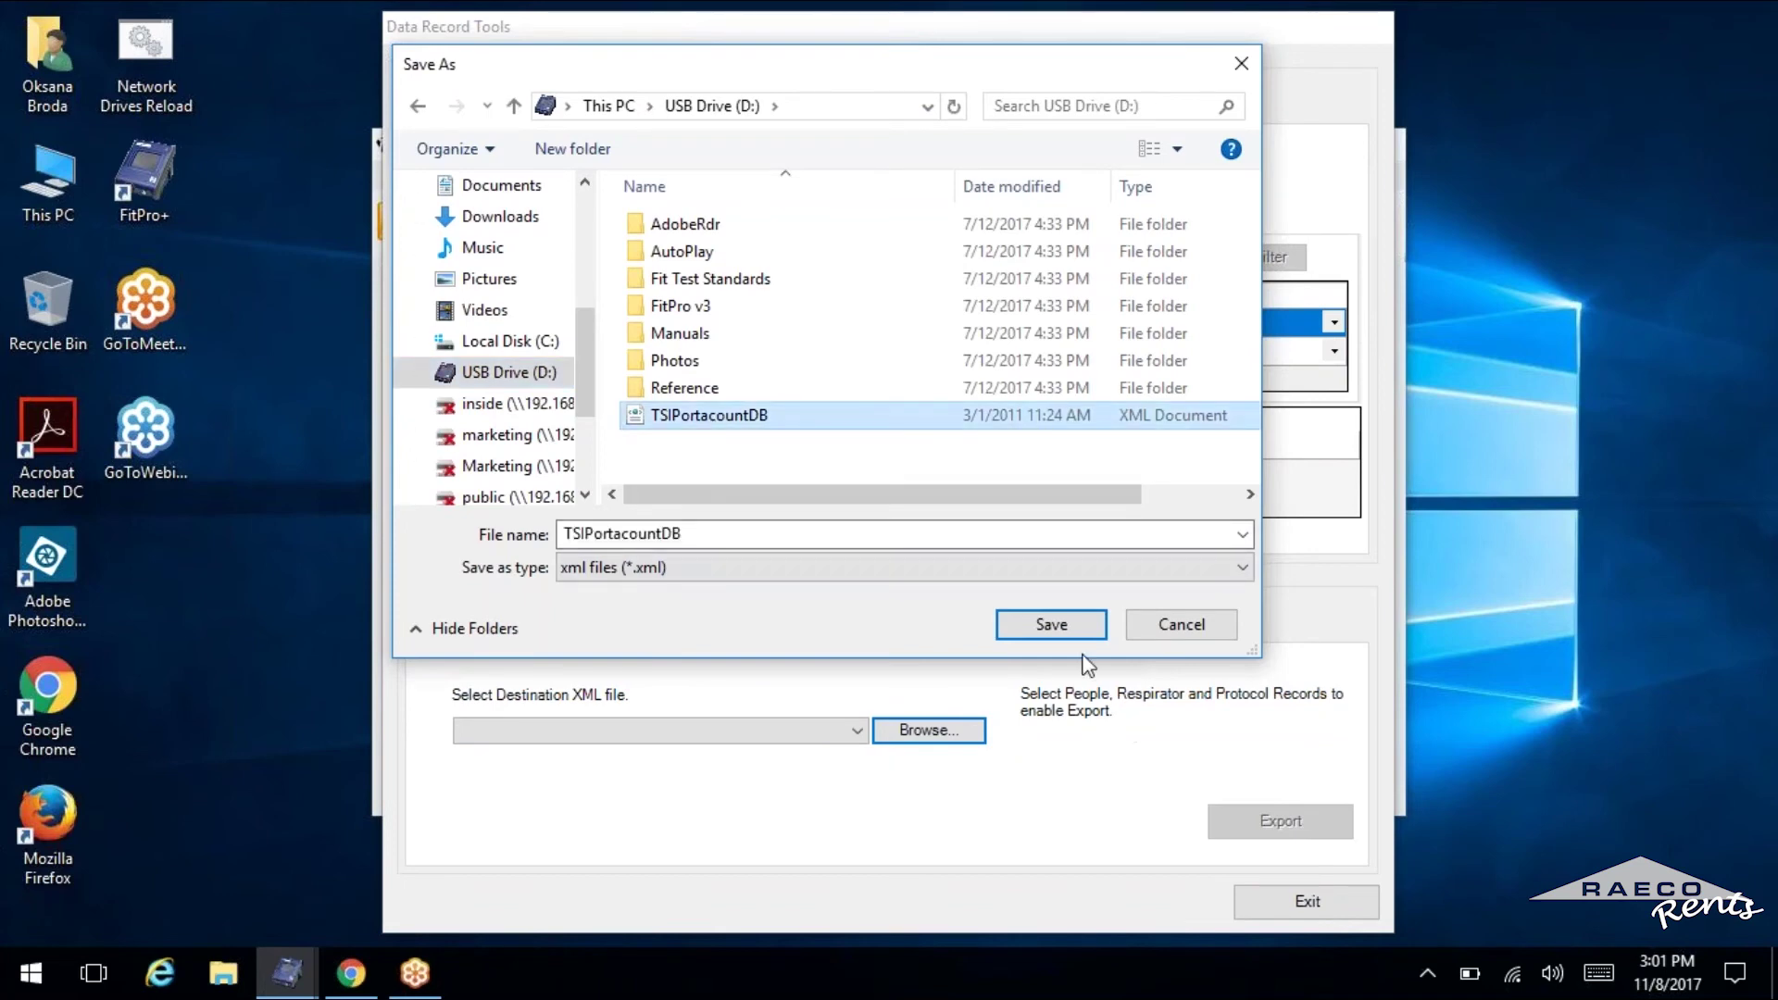
left_click(1052, 626)
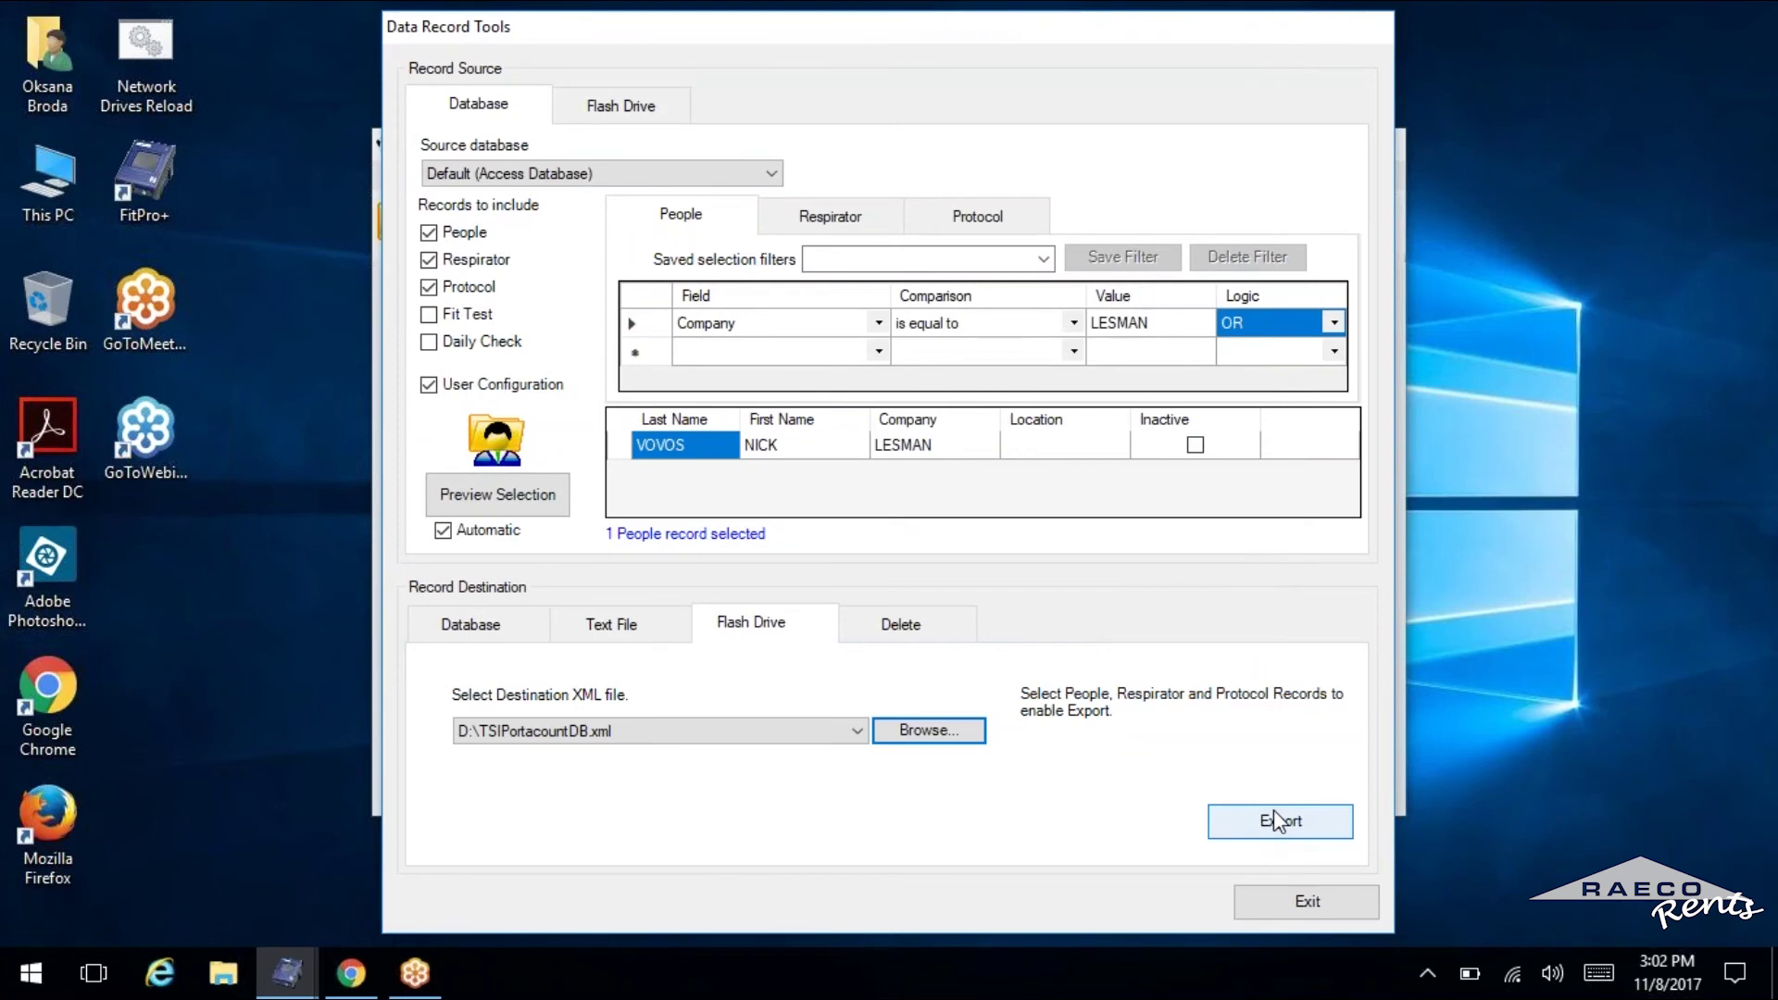
Export the LESMAN records, overwriting the existing XML file, and dismiss the success message
left_click(1279, 821)
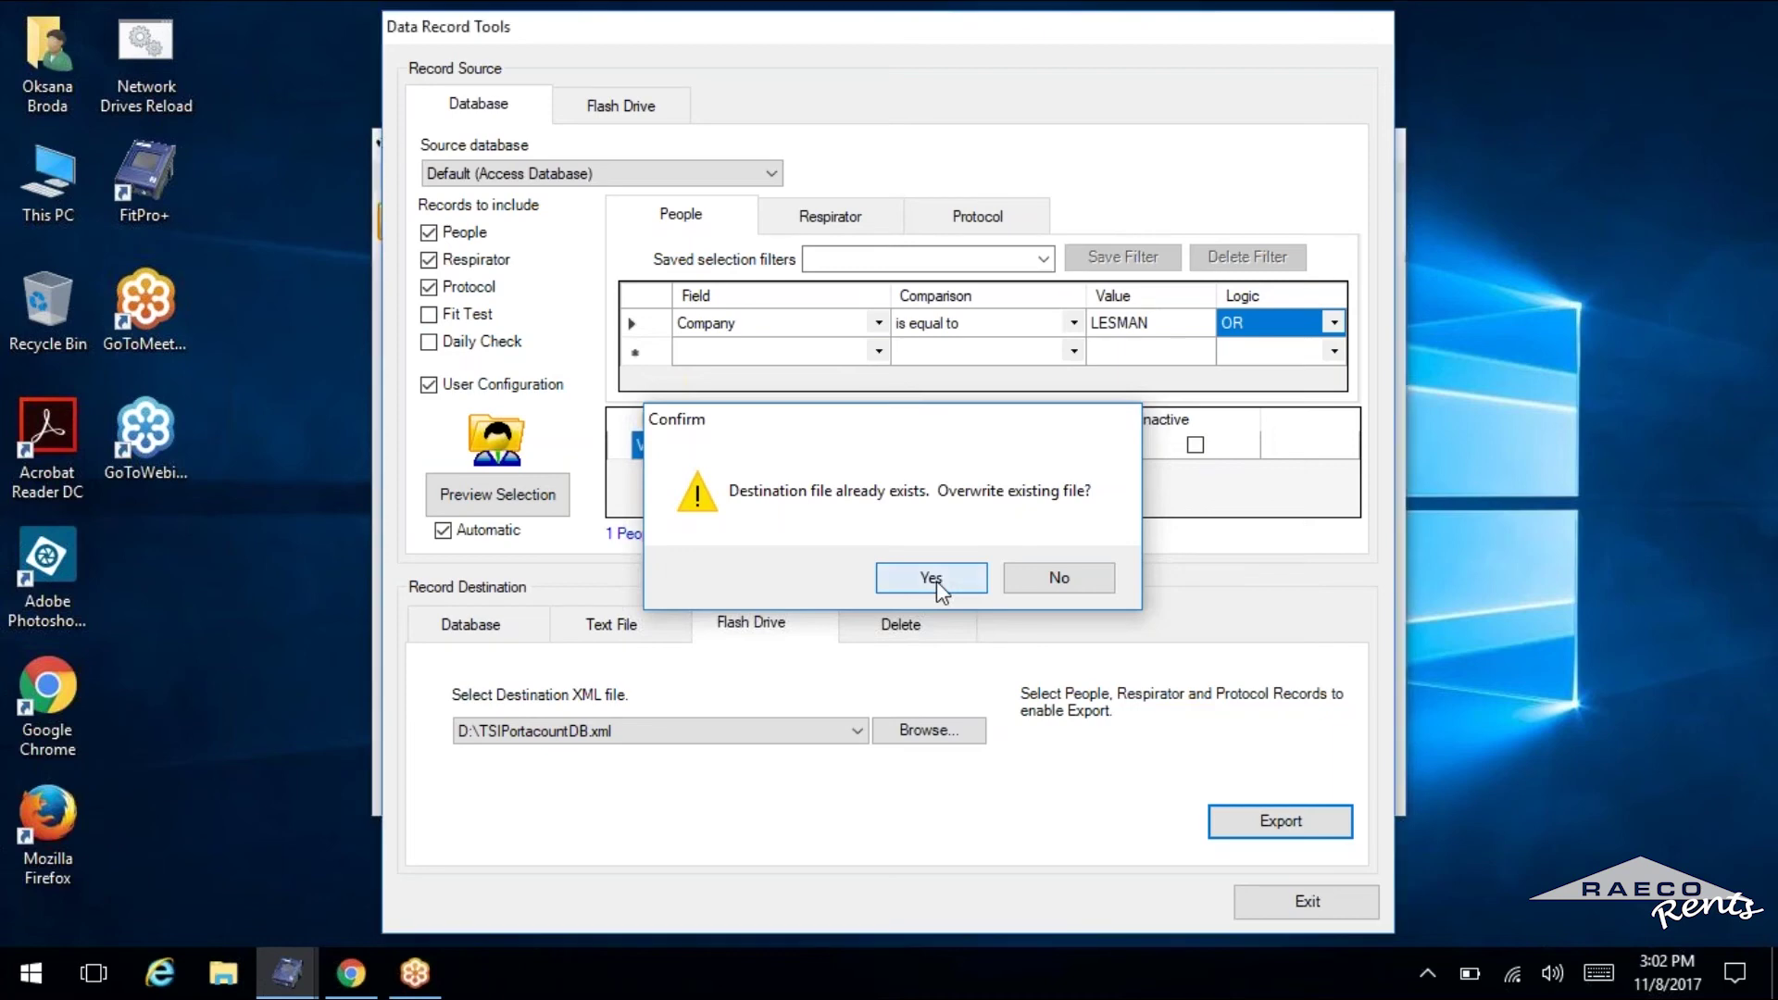
left_click(936, 580)
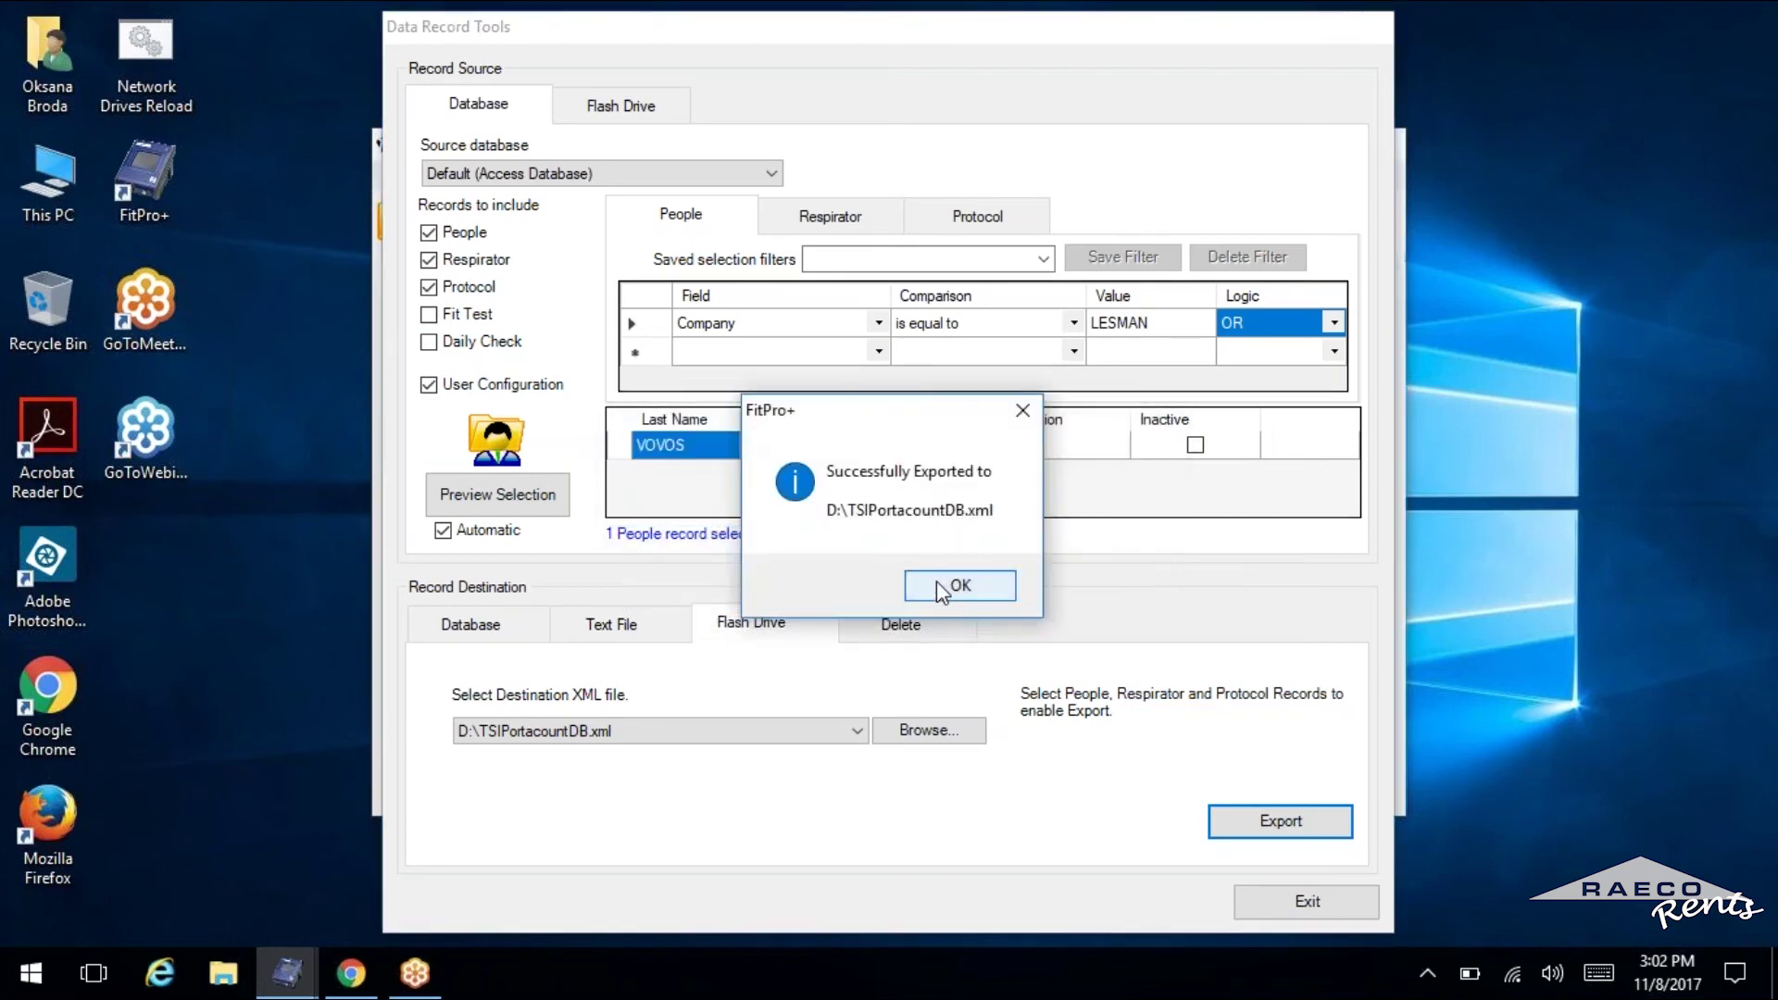
left_click(936, 581)
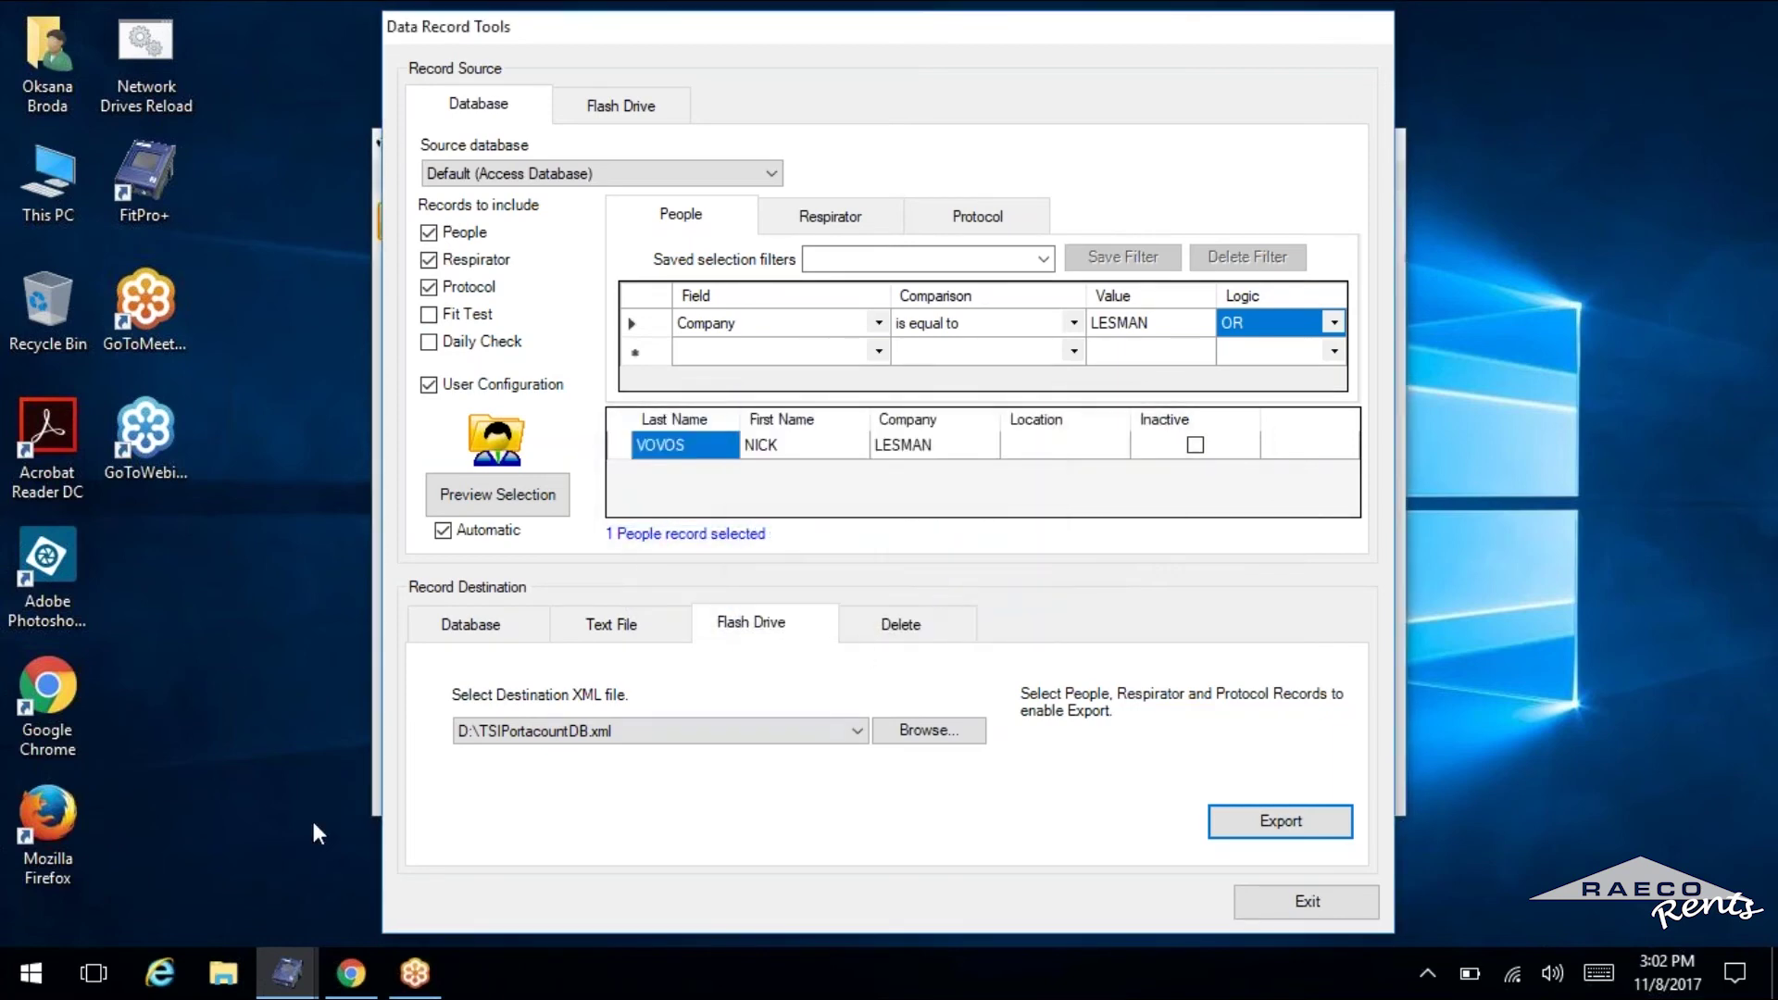
left_click(287, 974)
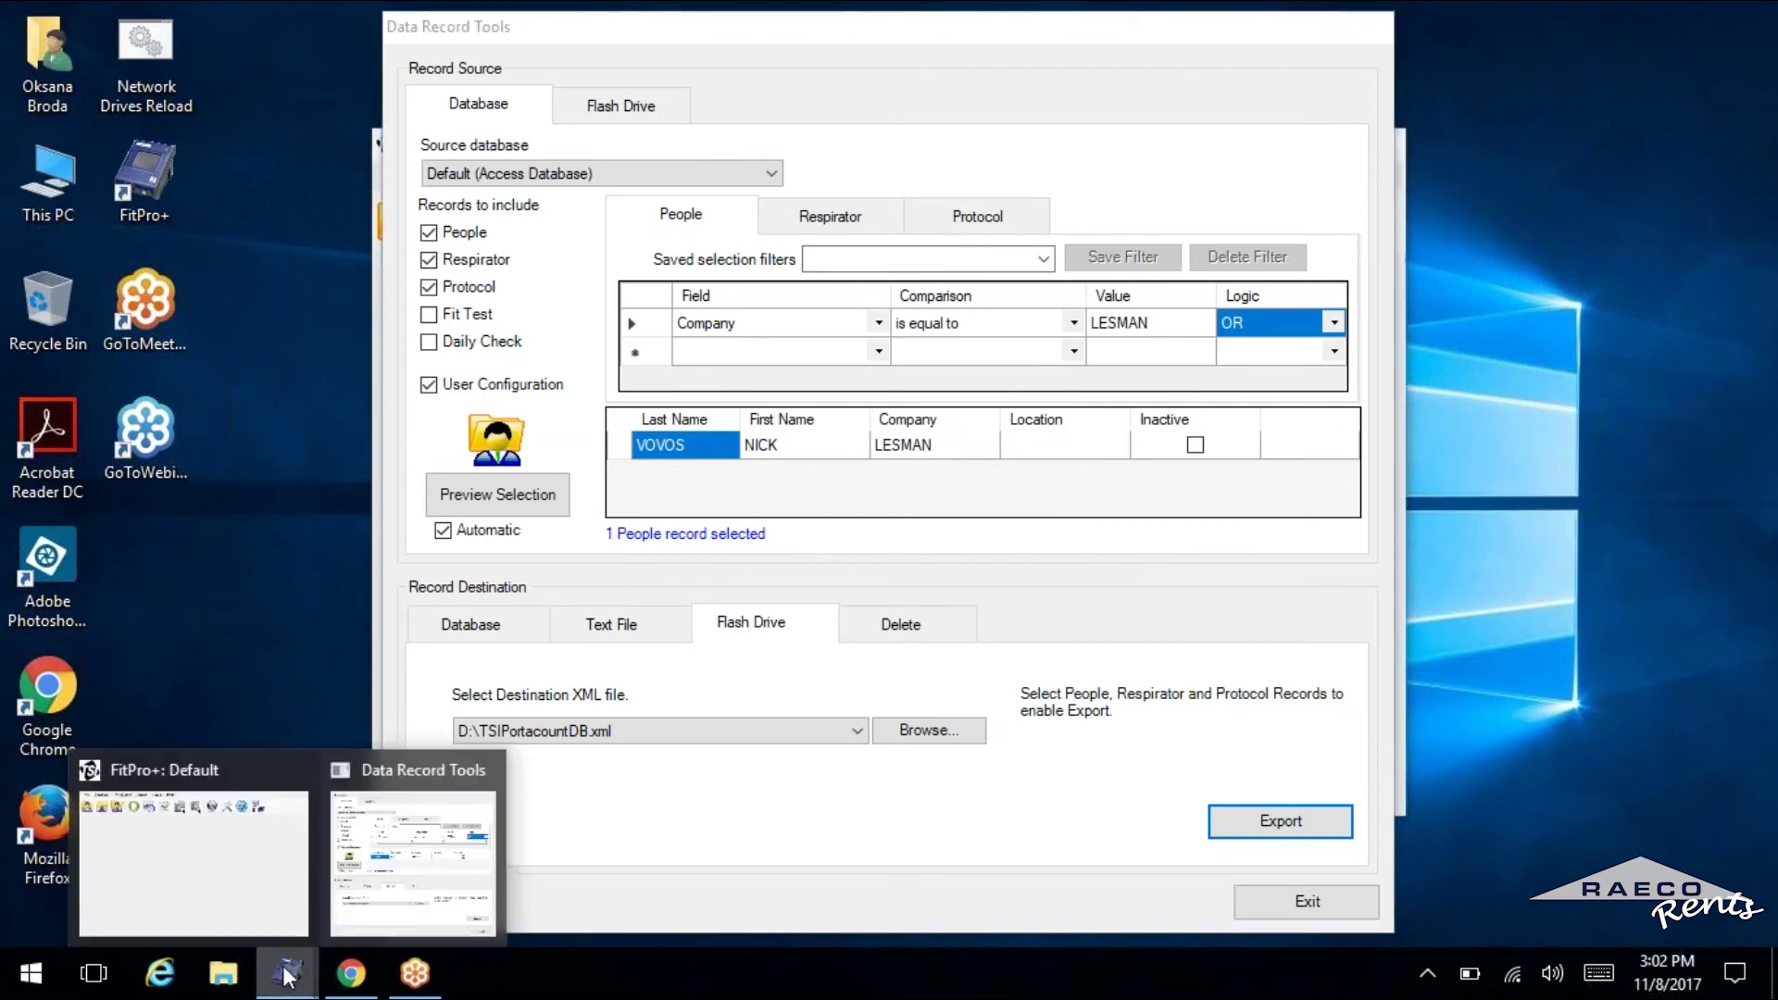
Open TSIPortacountDB from USB Drive (D:) in File Explorer, accepting the suggested viewer app
left_click(374, 887)
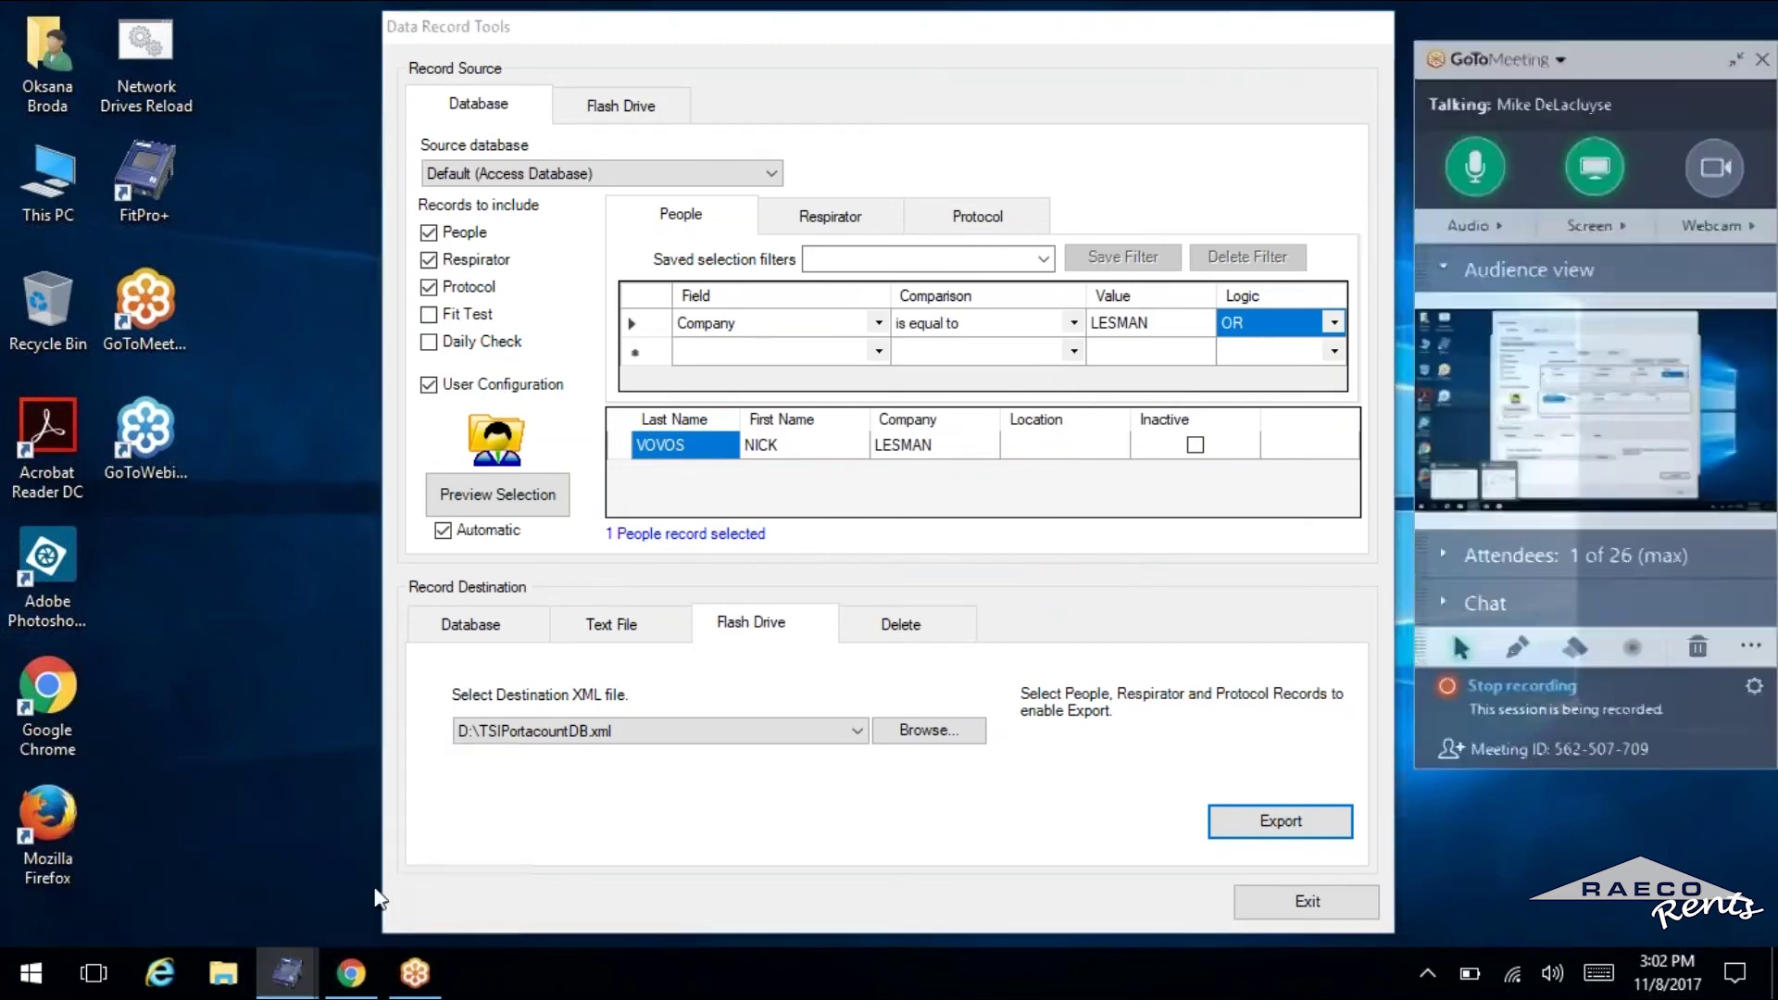
left_click(258, 914)
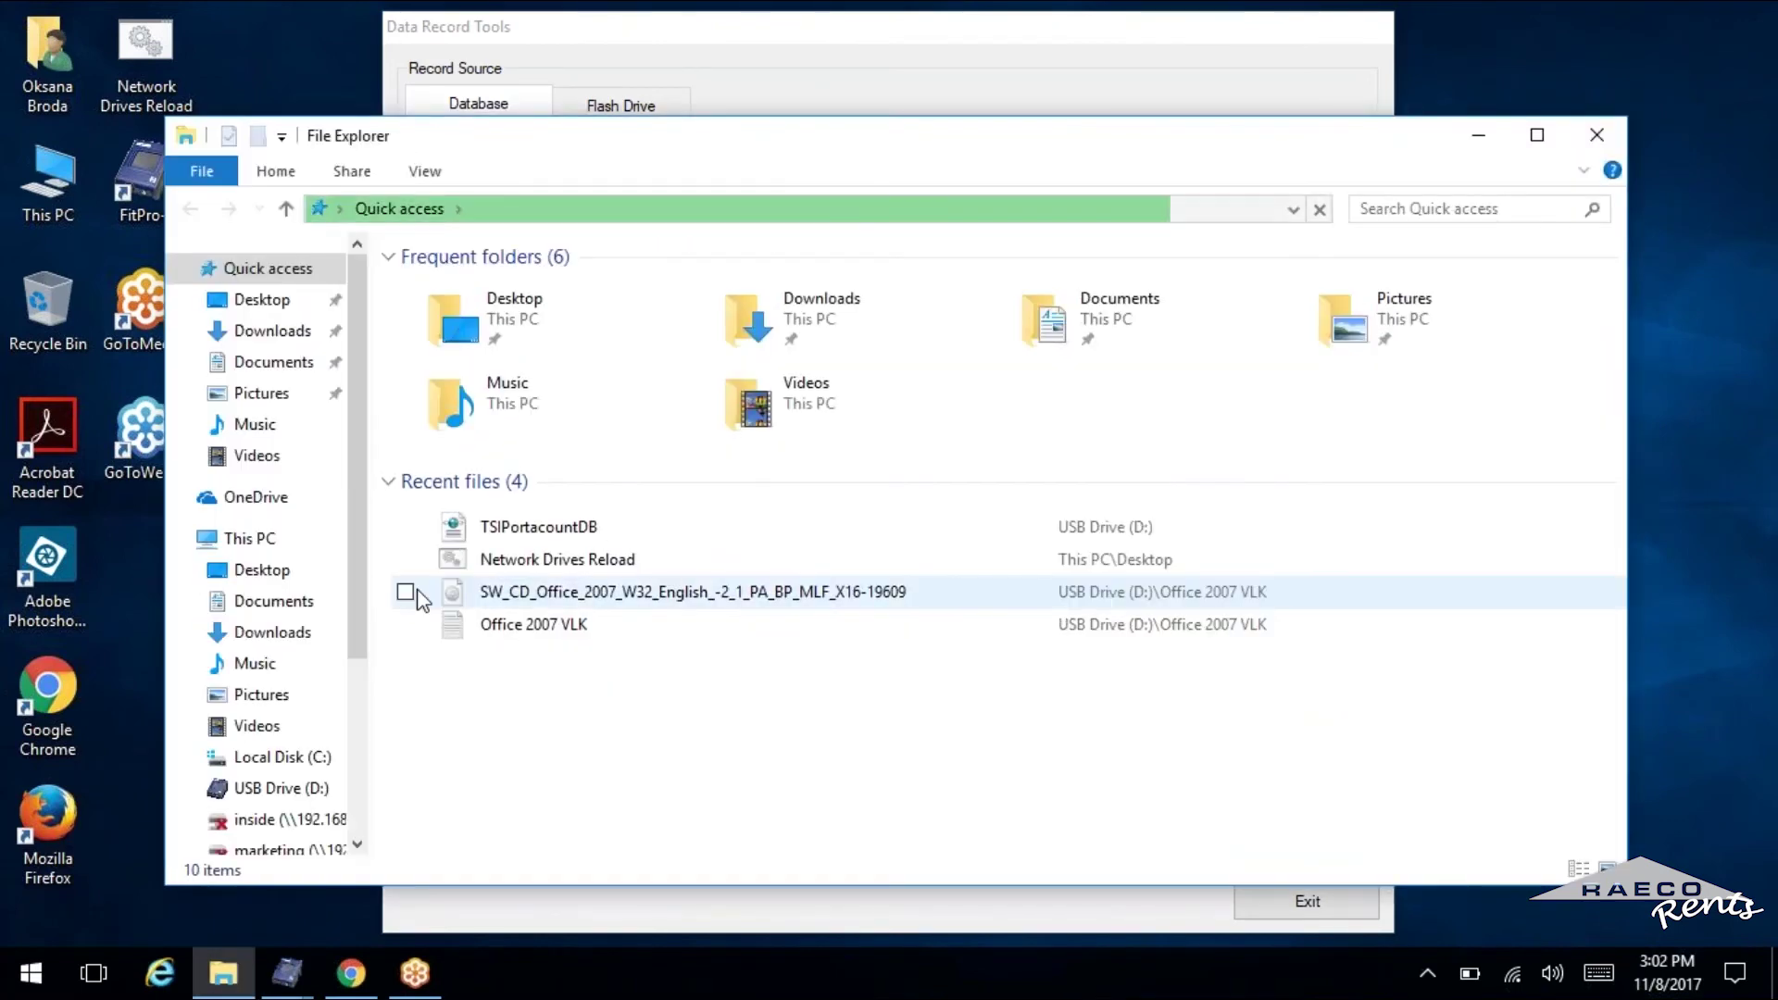
left_click(269, 788)
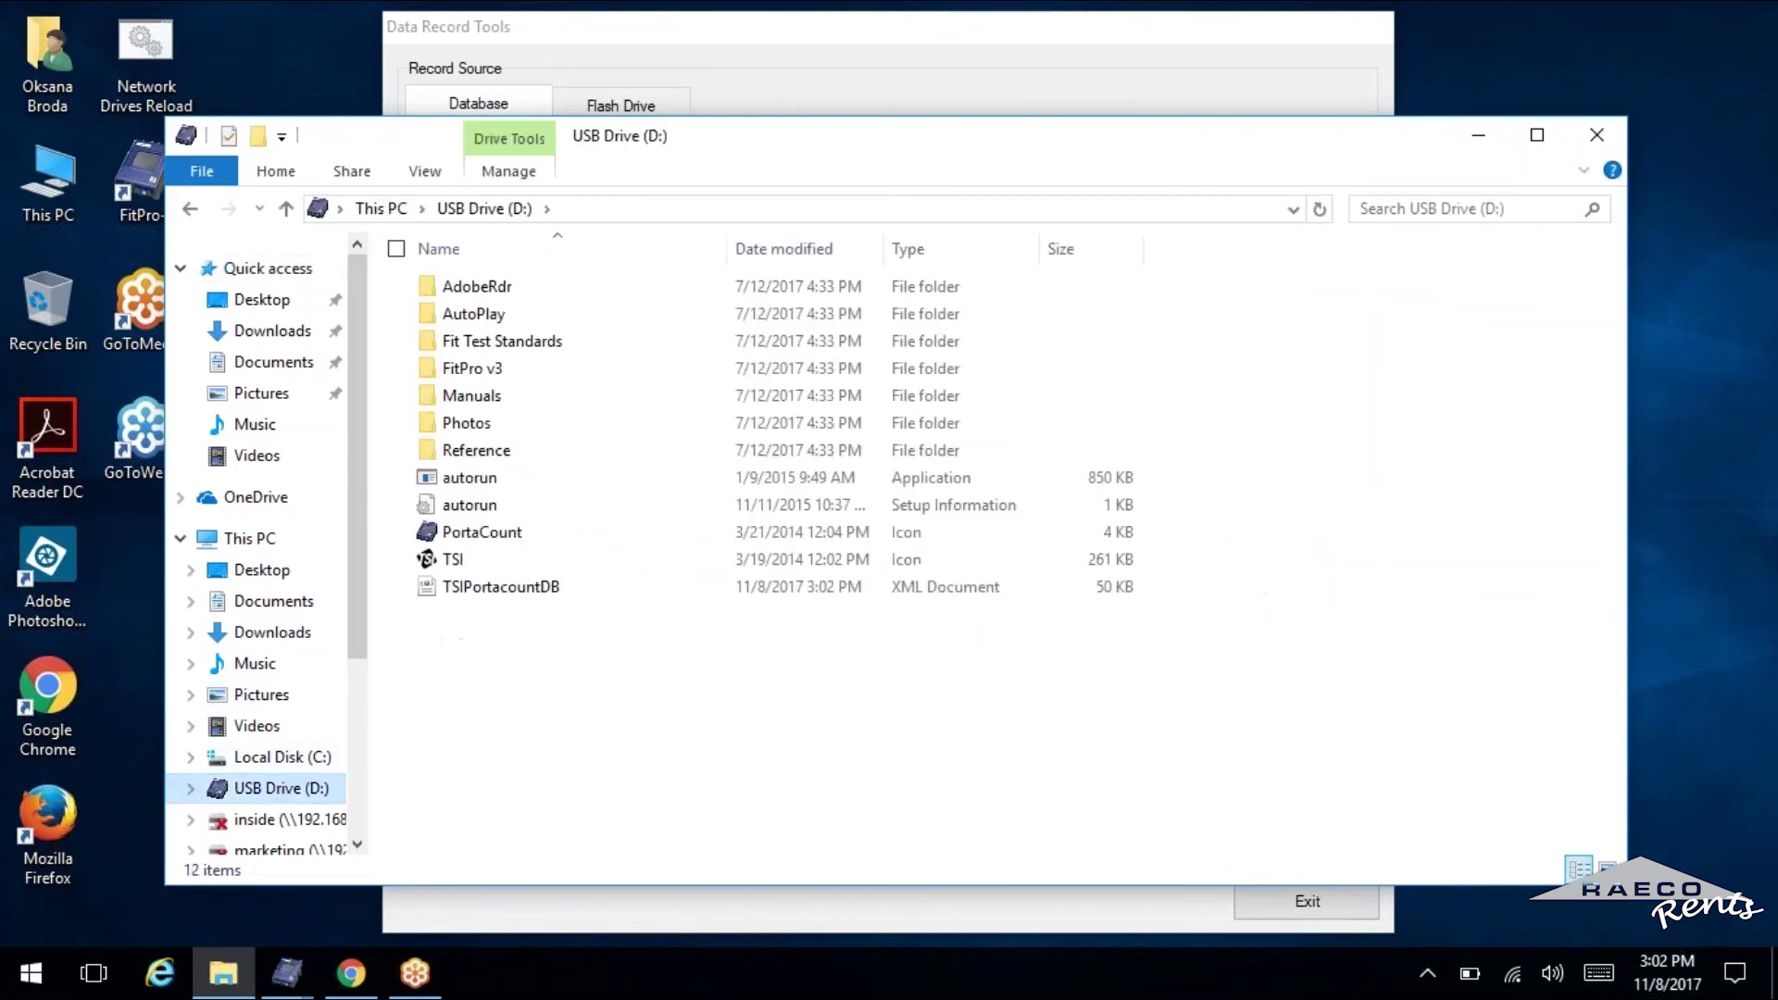
left_click(481, 585)
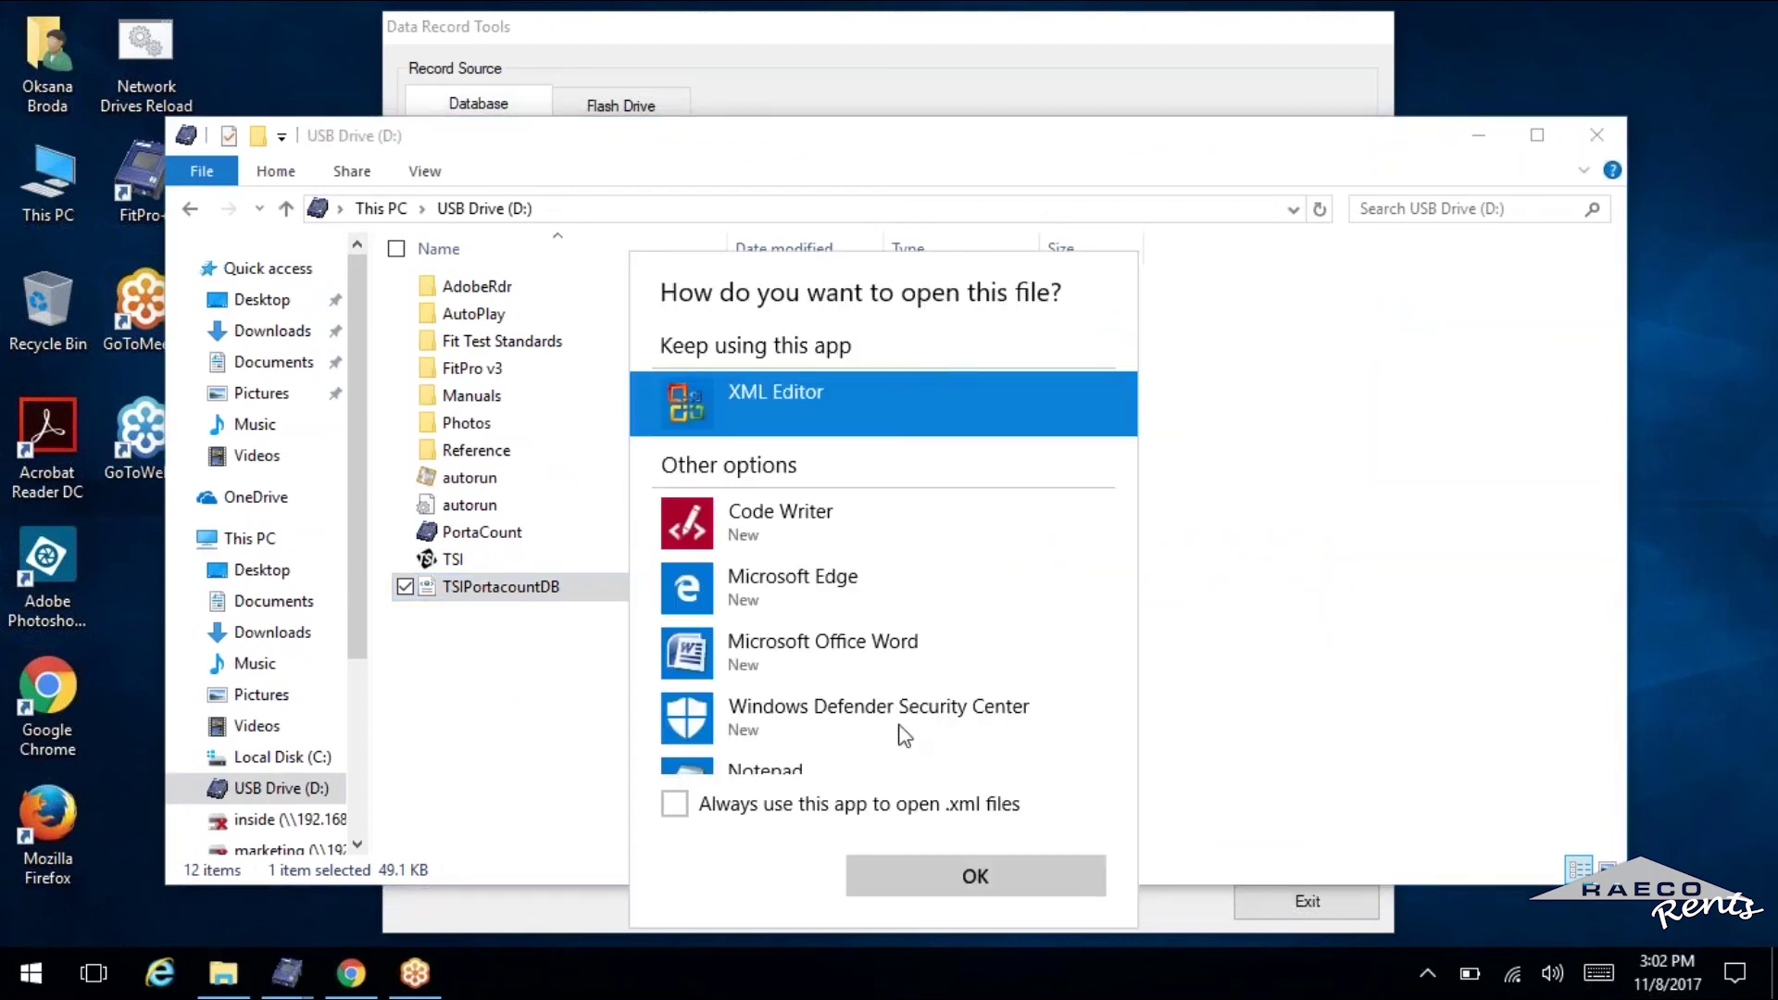
left_click(895, 862)
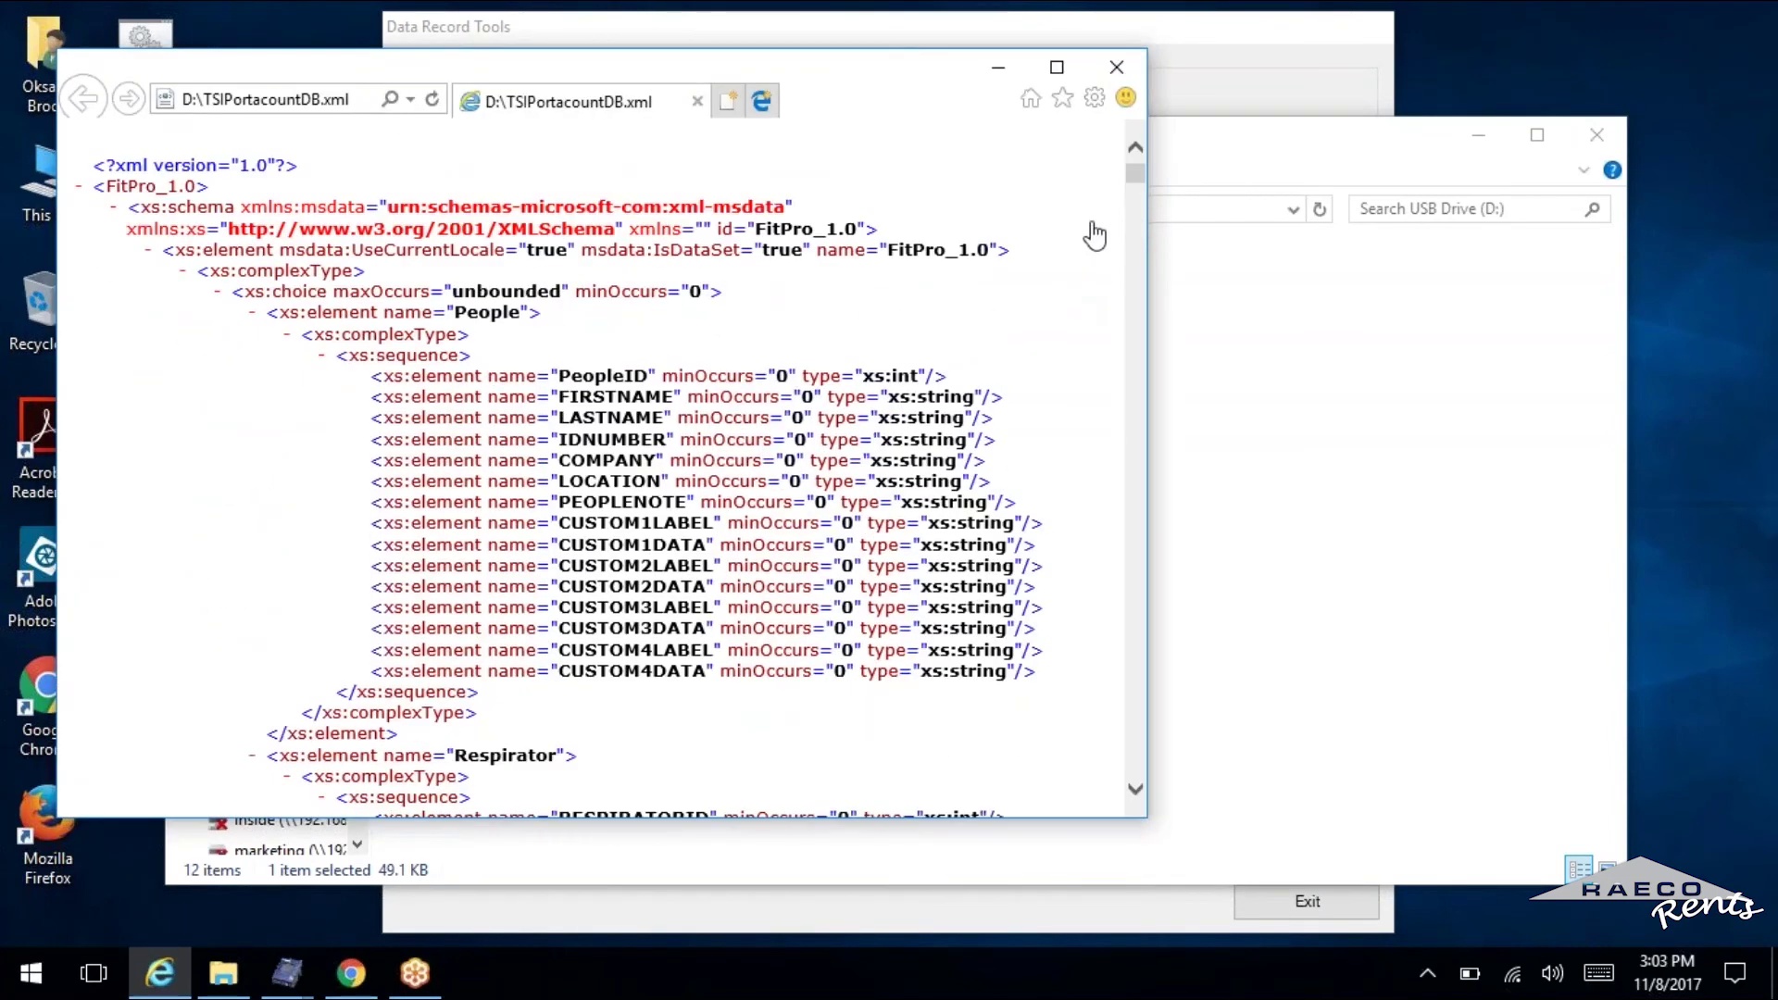
Scroll through the People, Respirator and Protocol records in the XML, then close Internet Explorer
left_click_drag(1137, 178, 1137, 206)
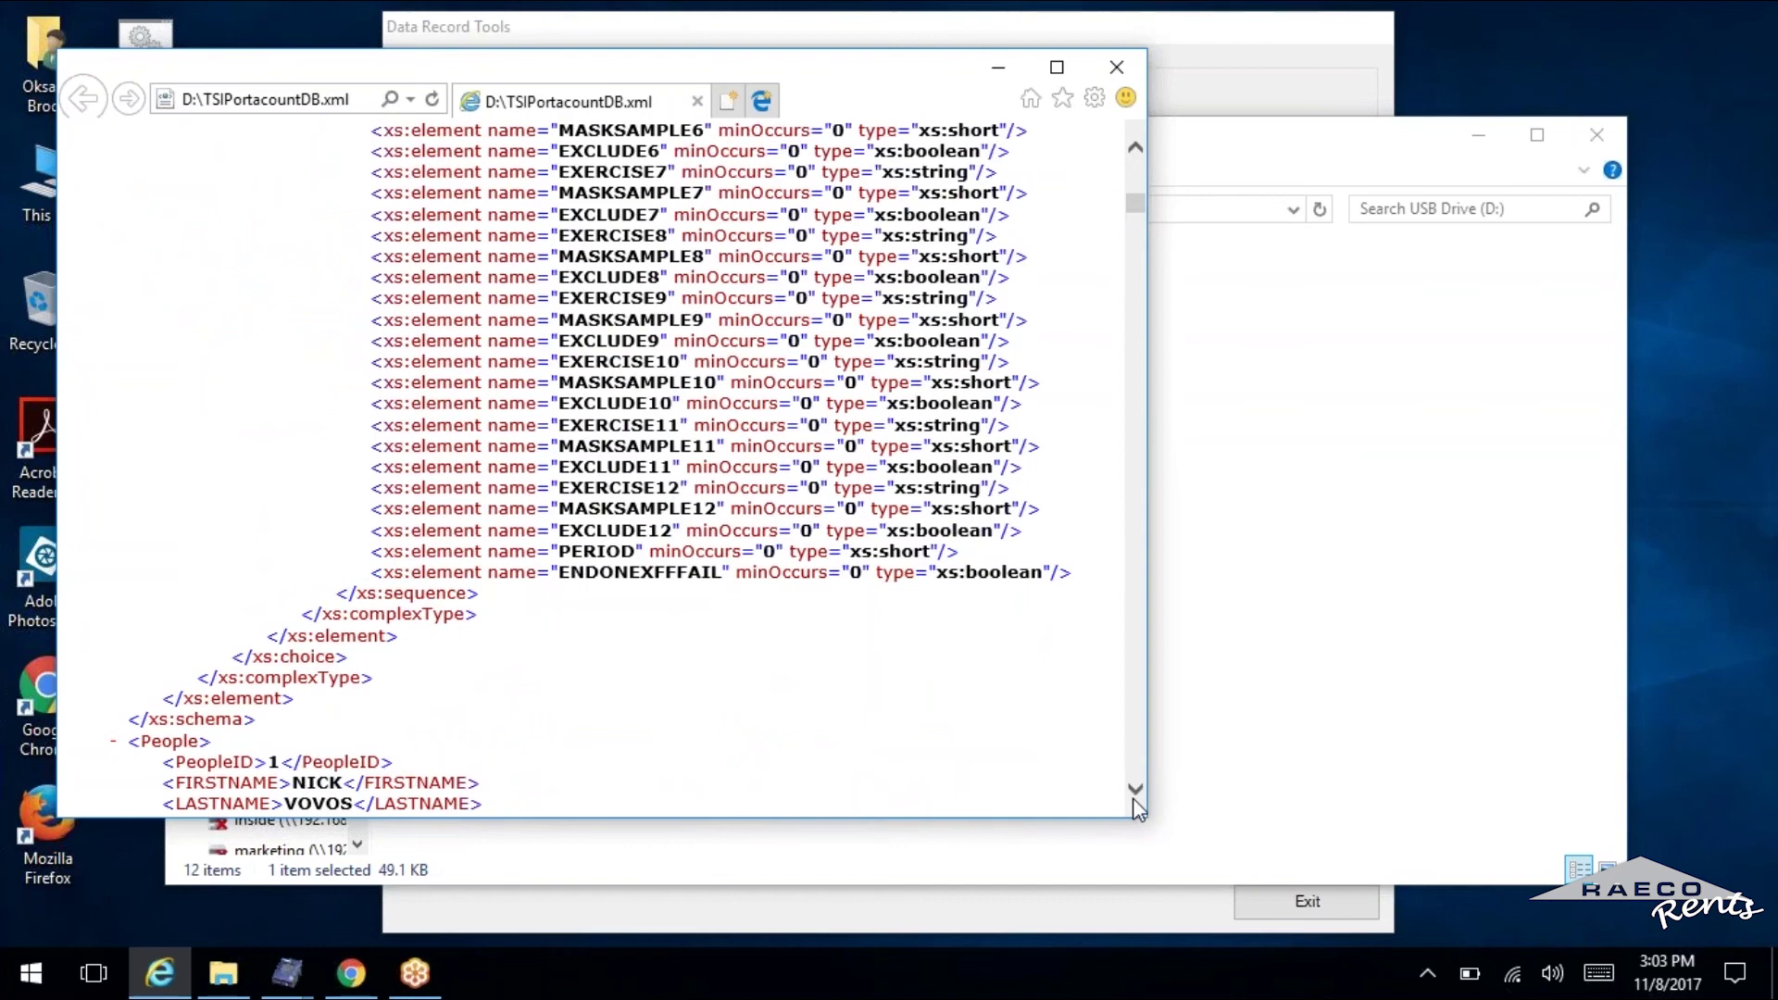
left_click(1135, 789)
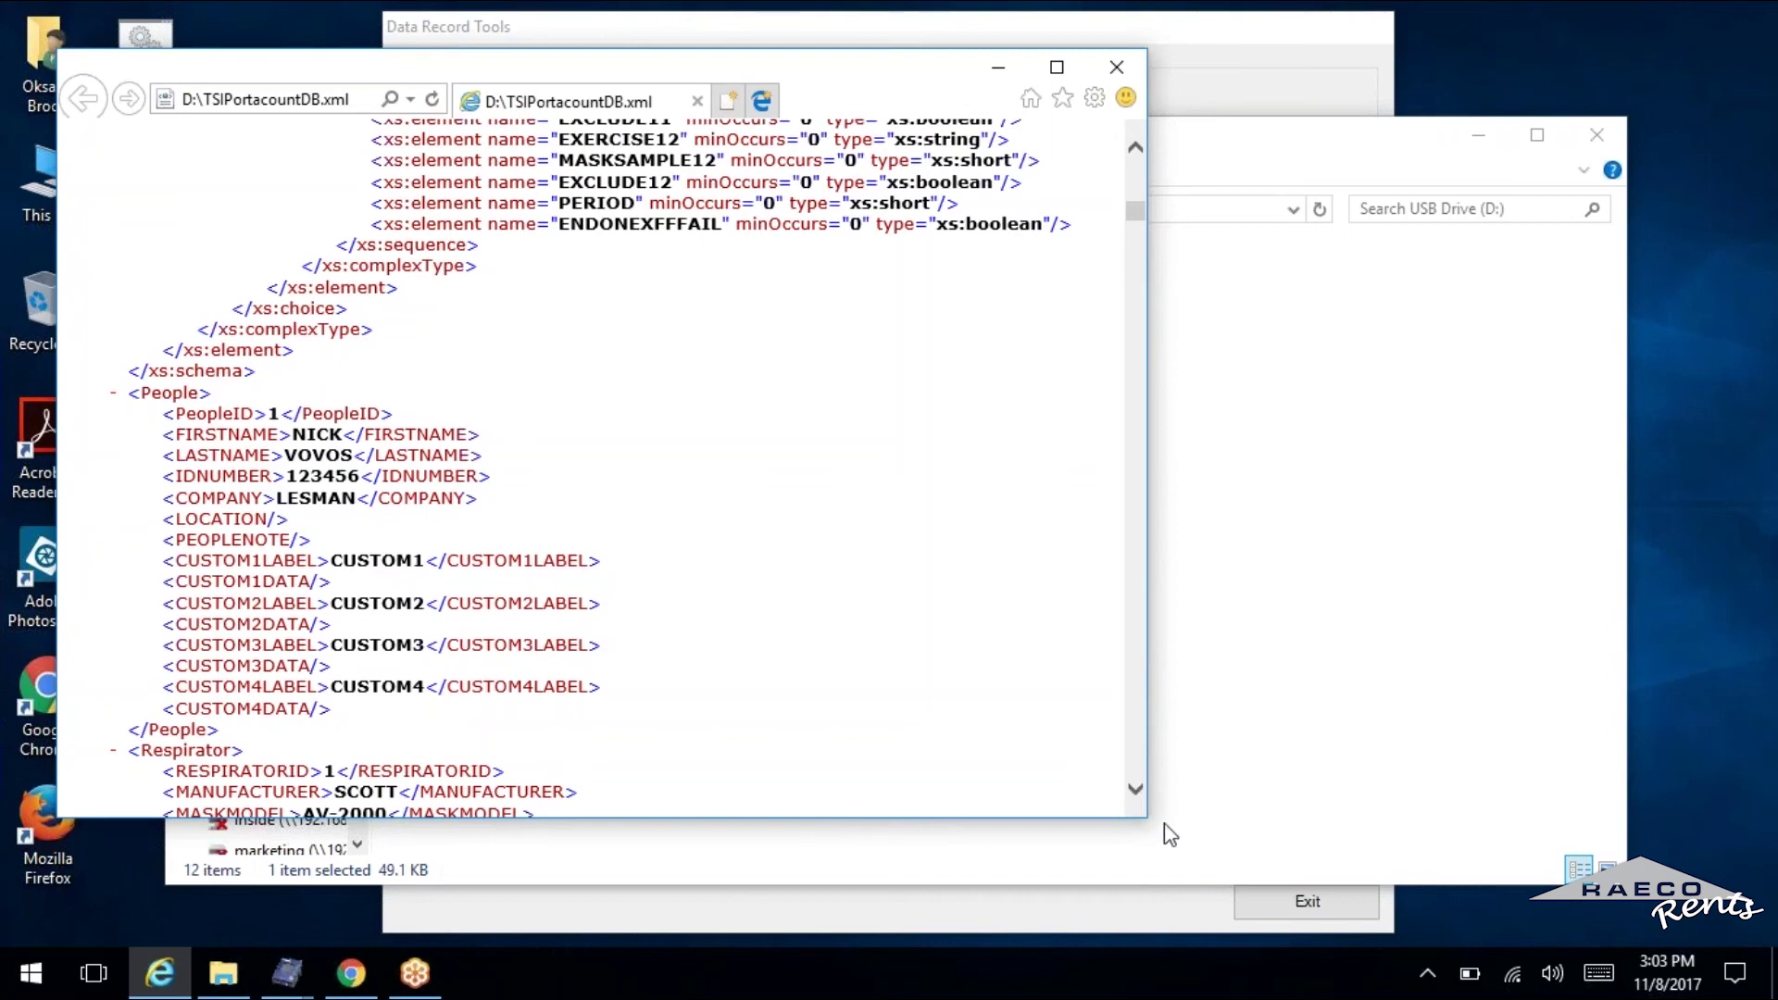
left_click(1134, 794)
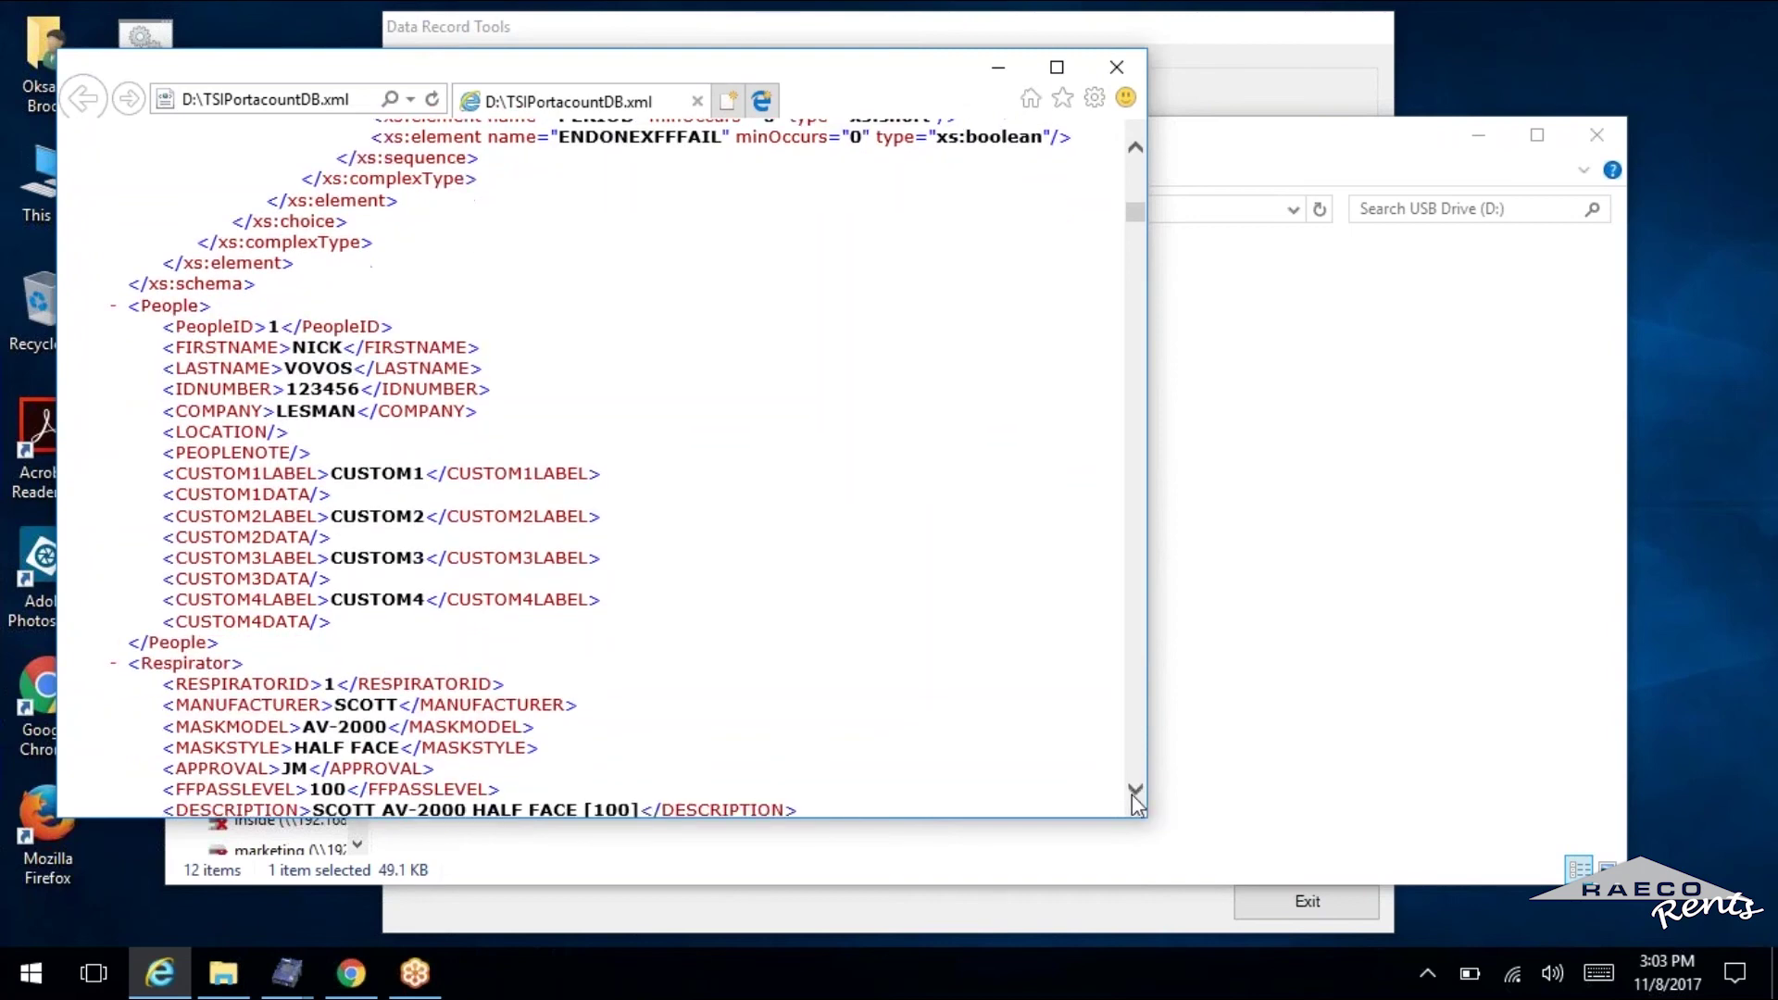
left_click(1135, 792)
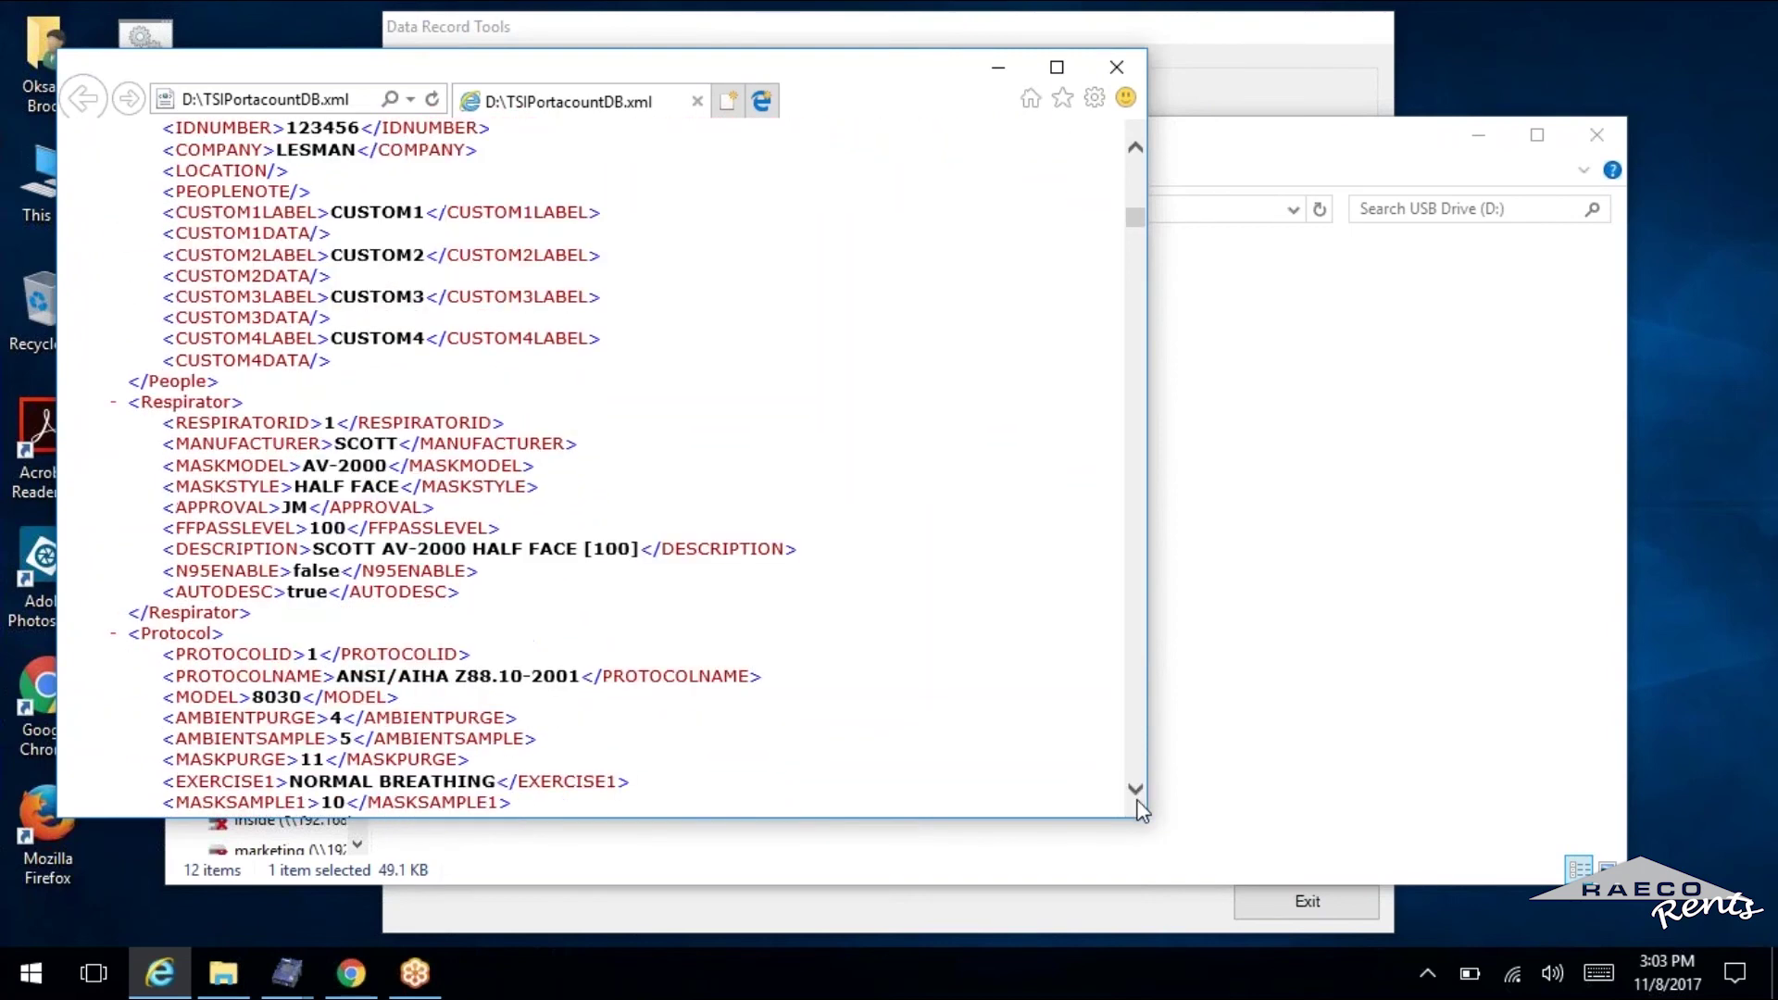
left_click(1137, 798)
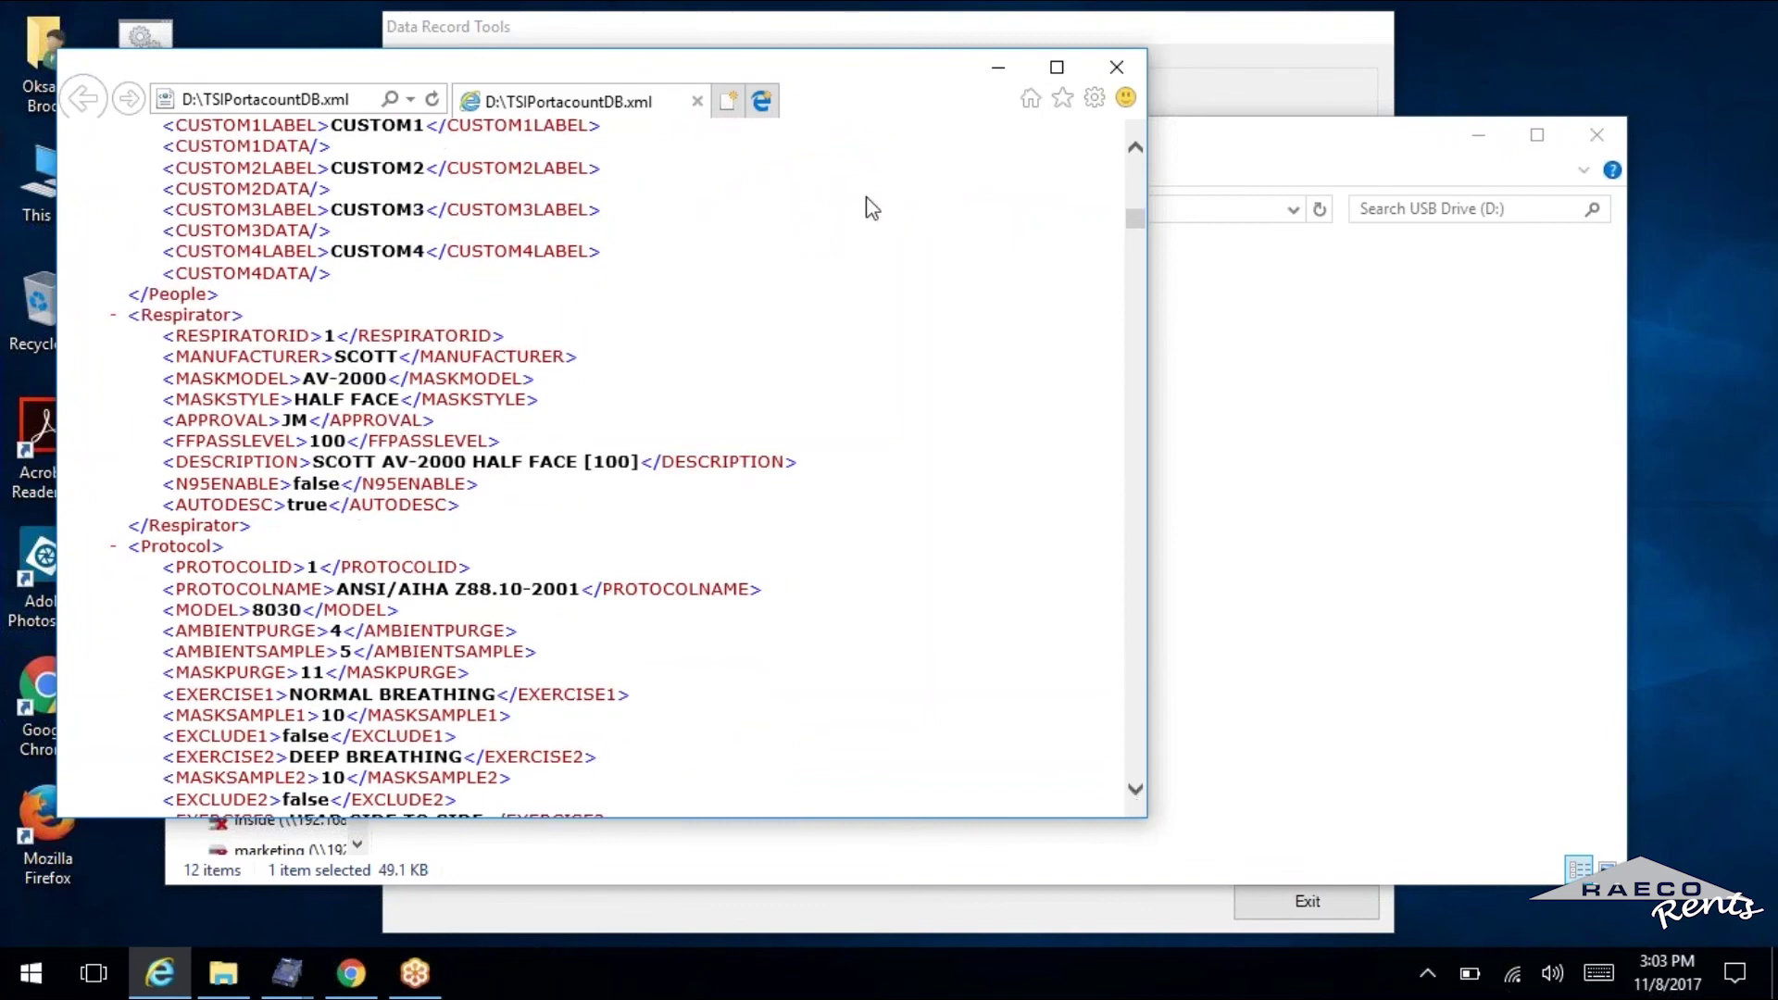
left_click(1116, 67)
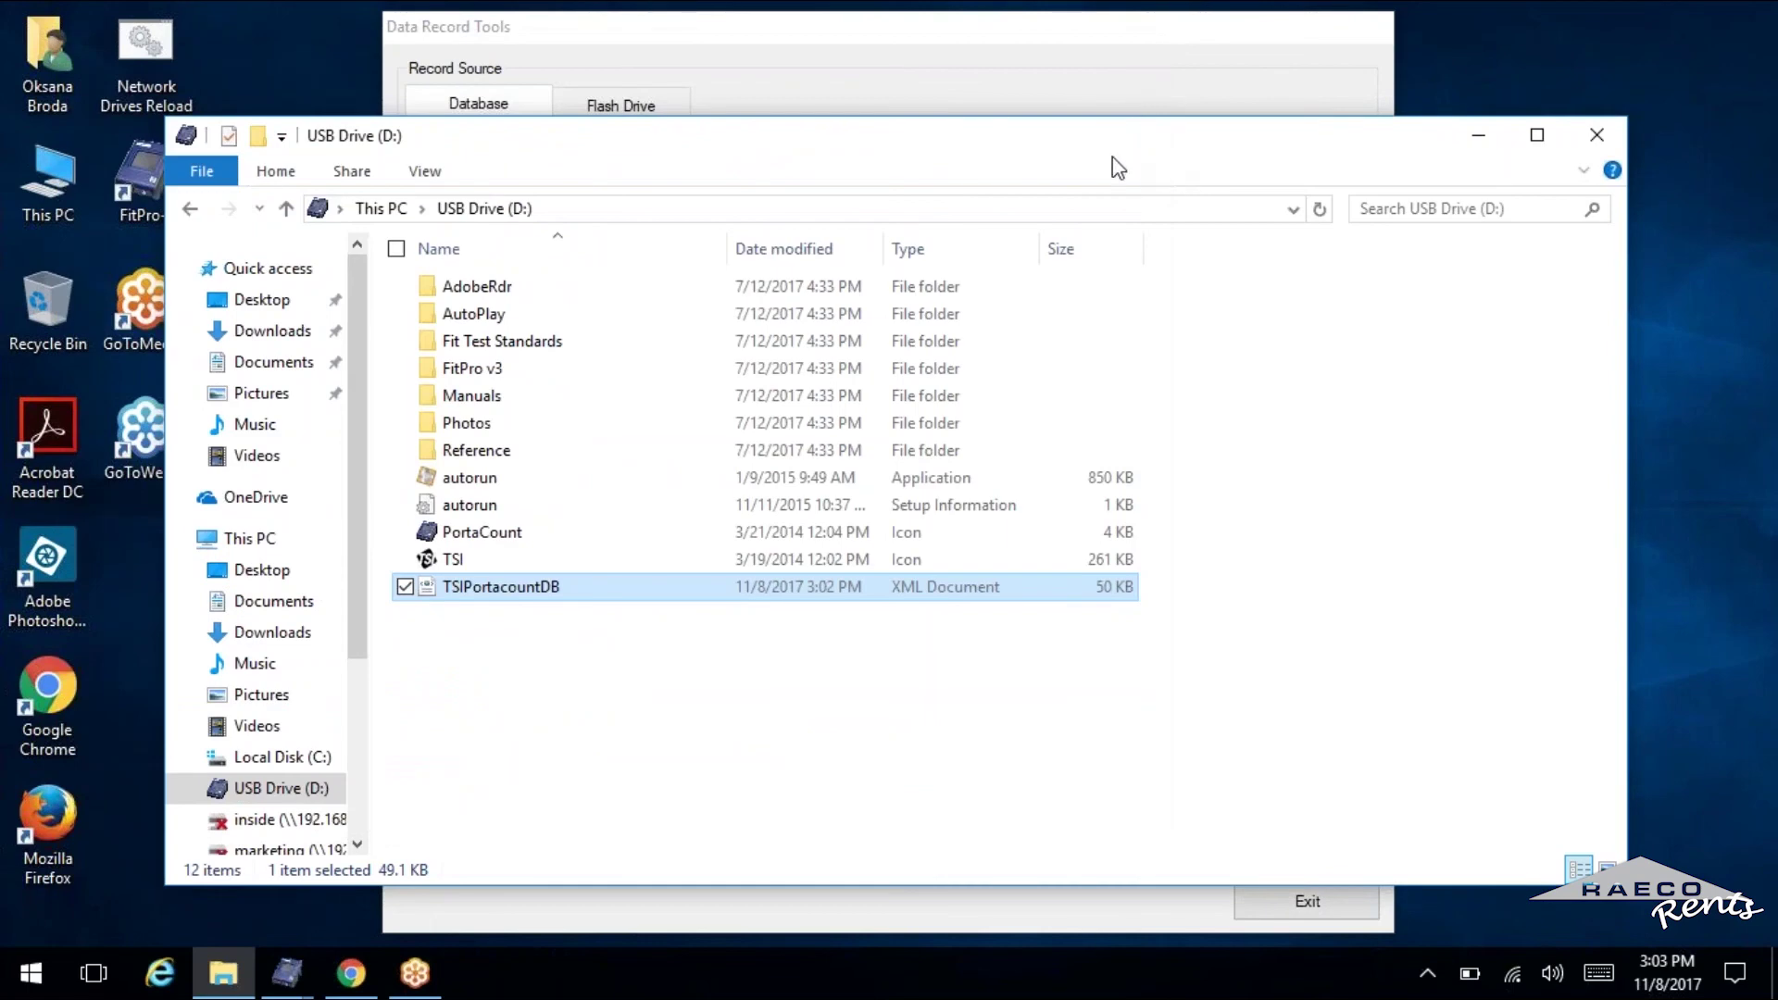
left_click_drag(1042, 135, 881, 148)
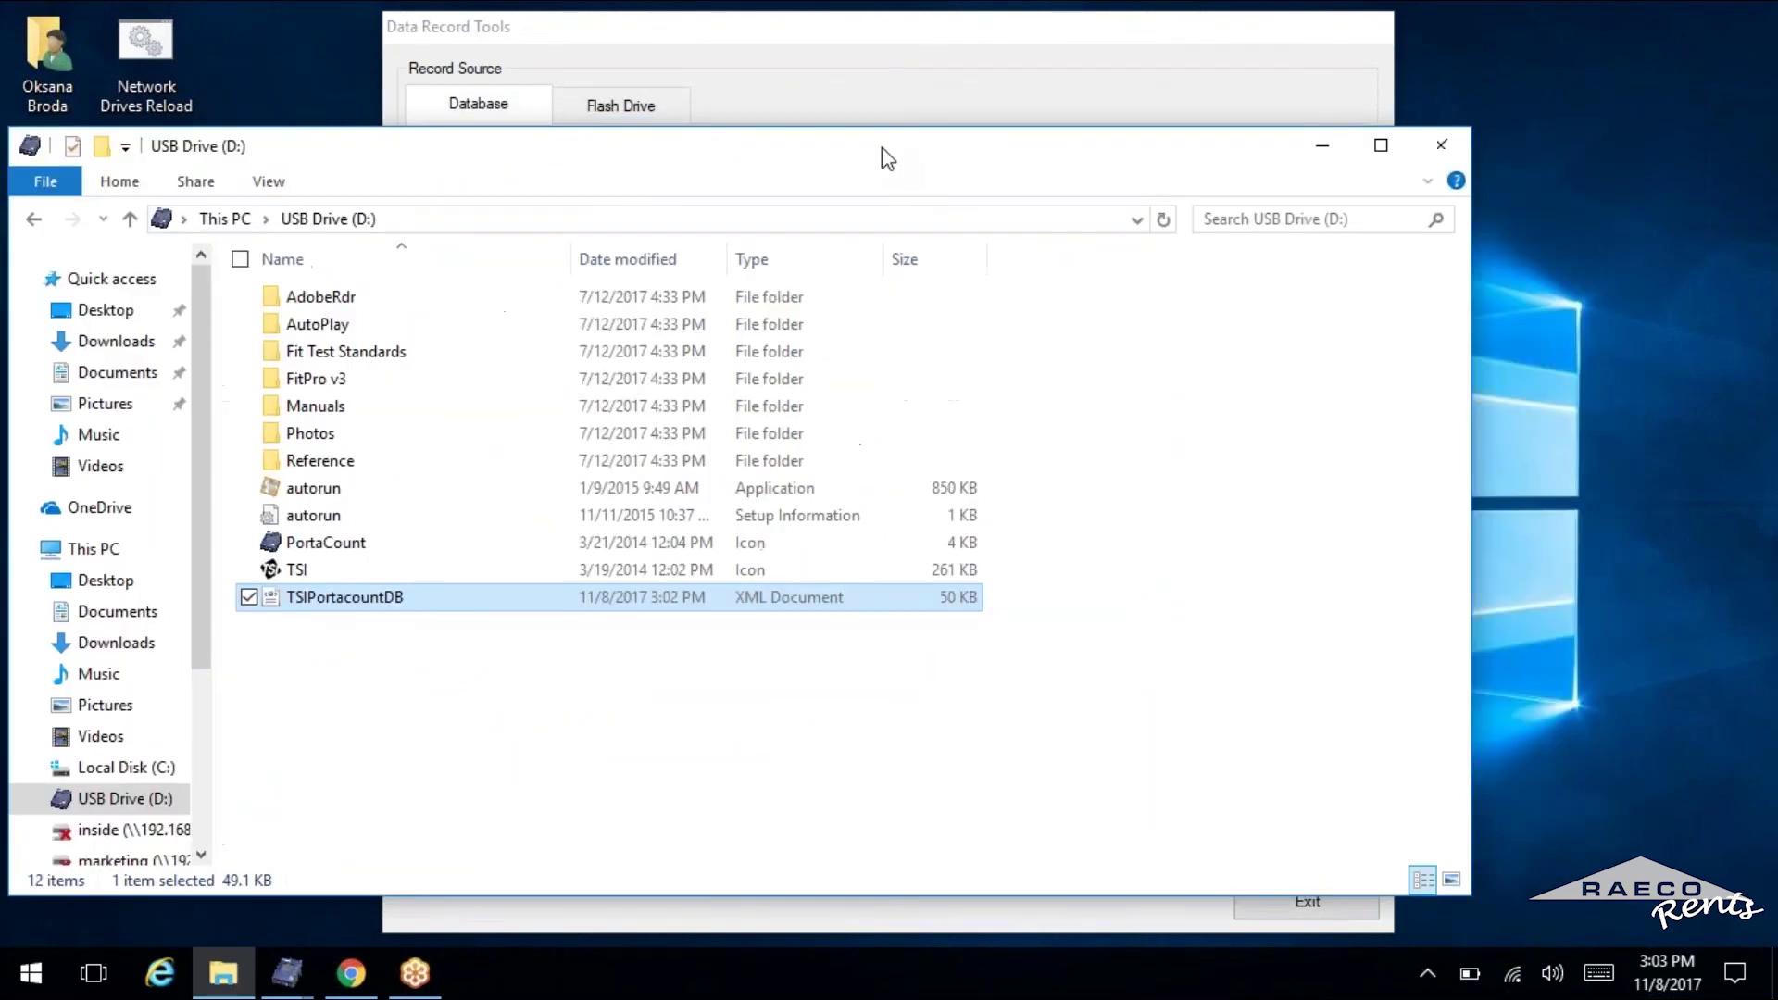